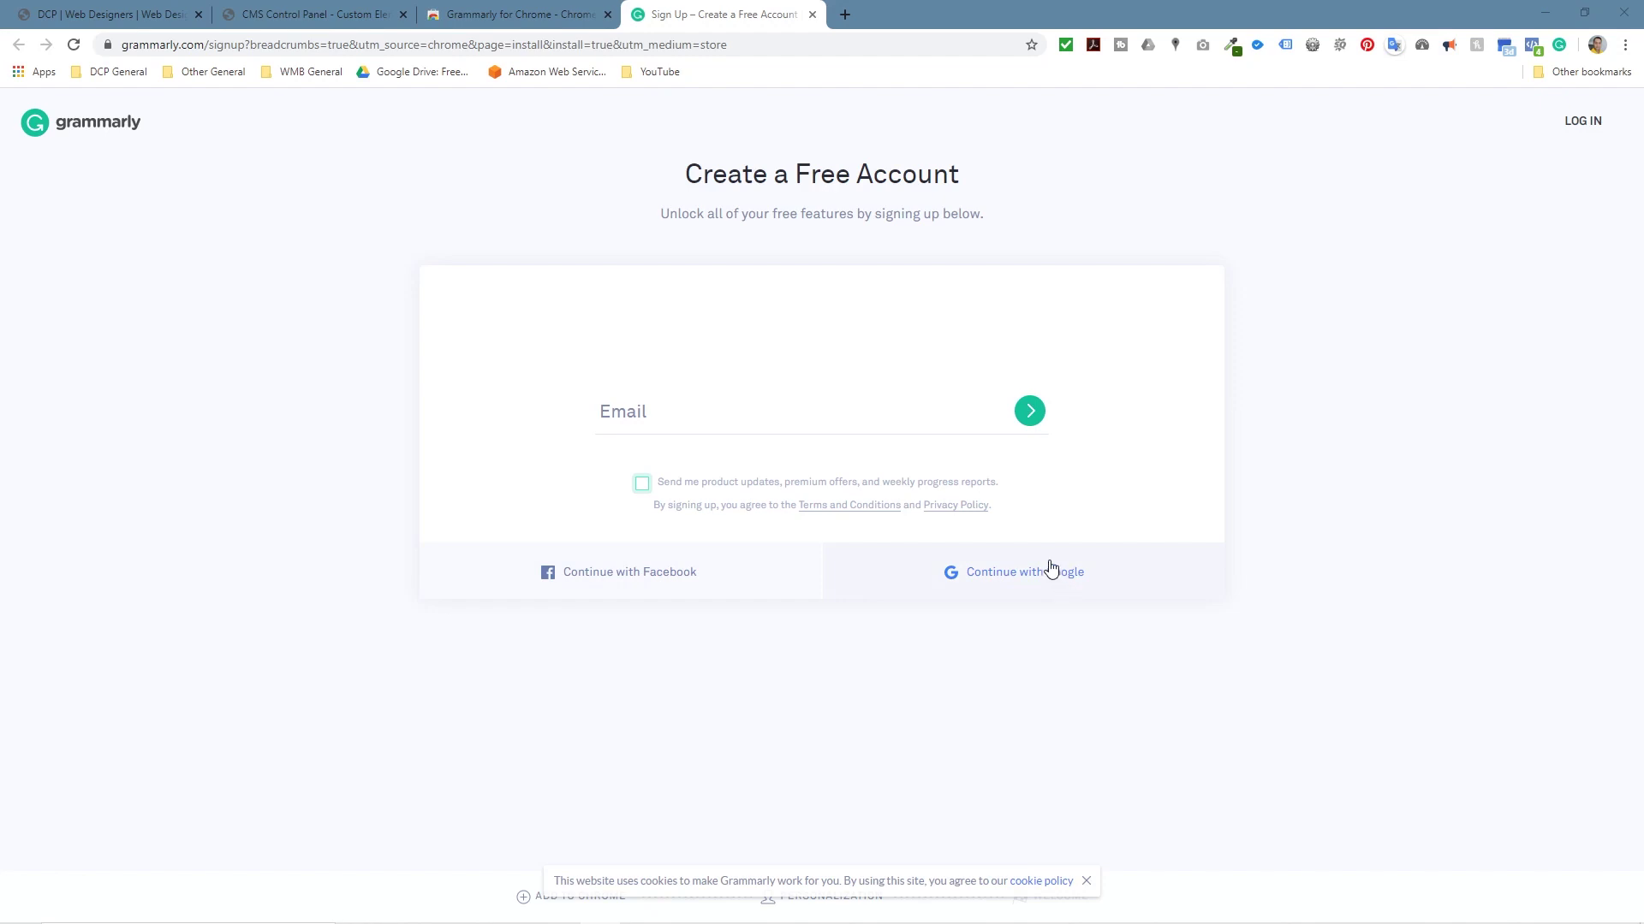
Step: Sign up for Grammarly with a Google account and personalize it for work writing with intermediate writing skills
left_click(1052, 580)
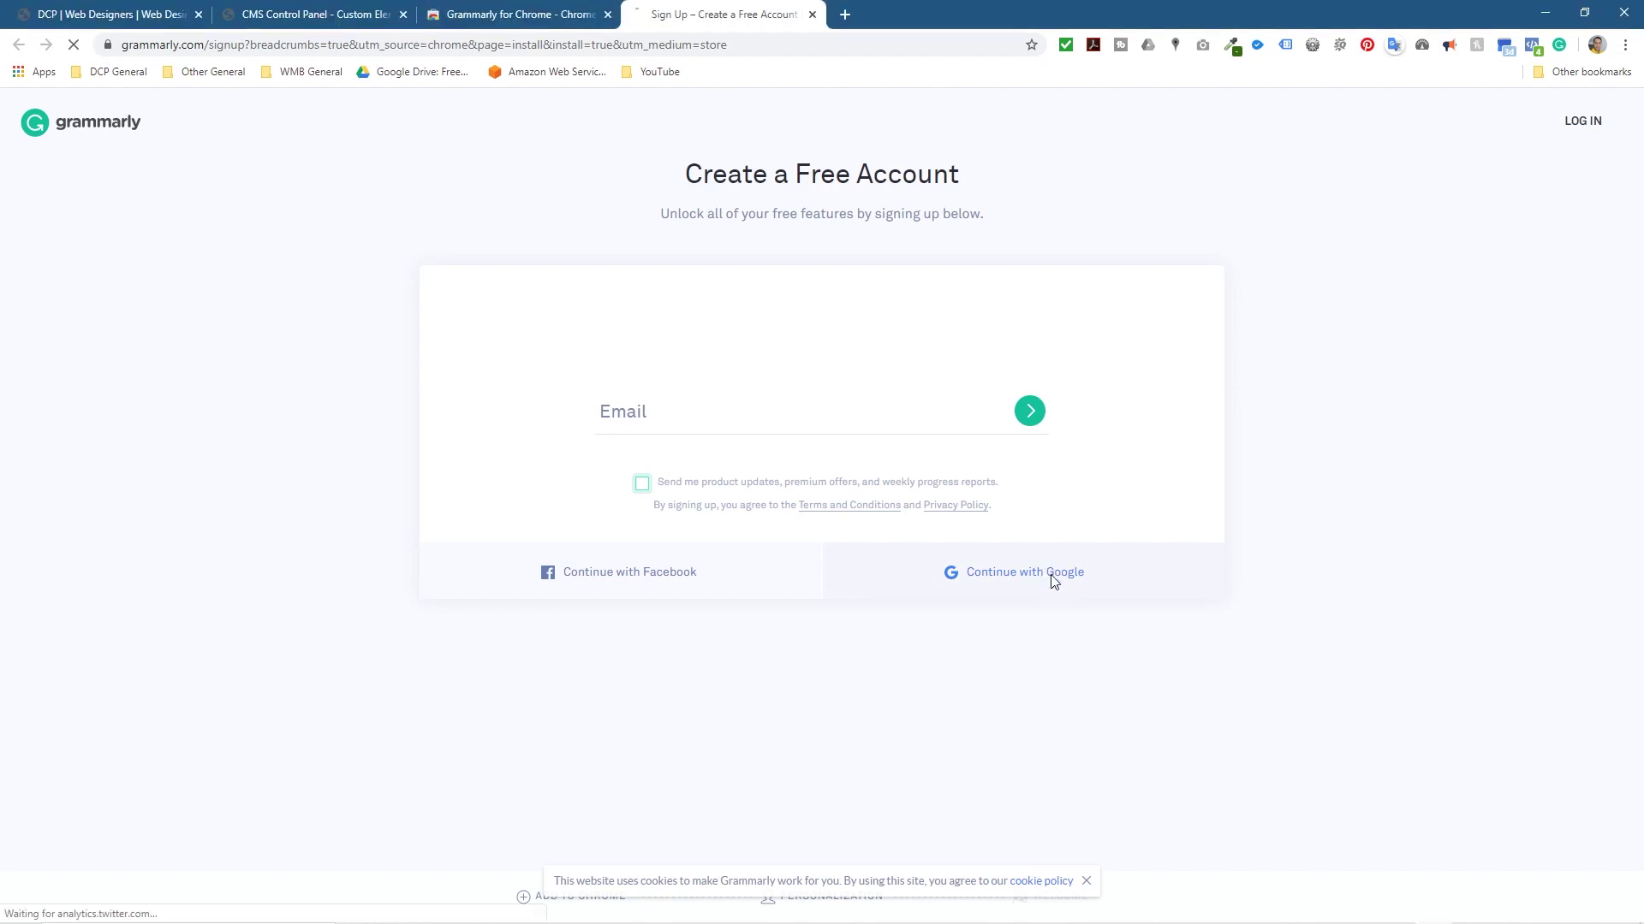
left_click(739, 447)
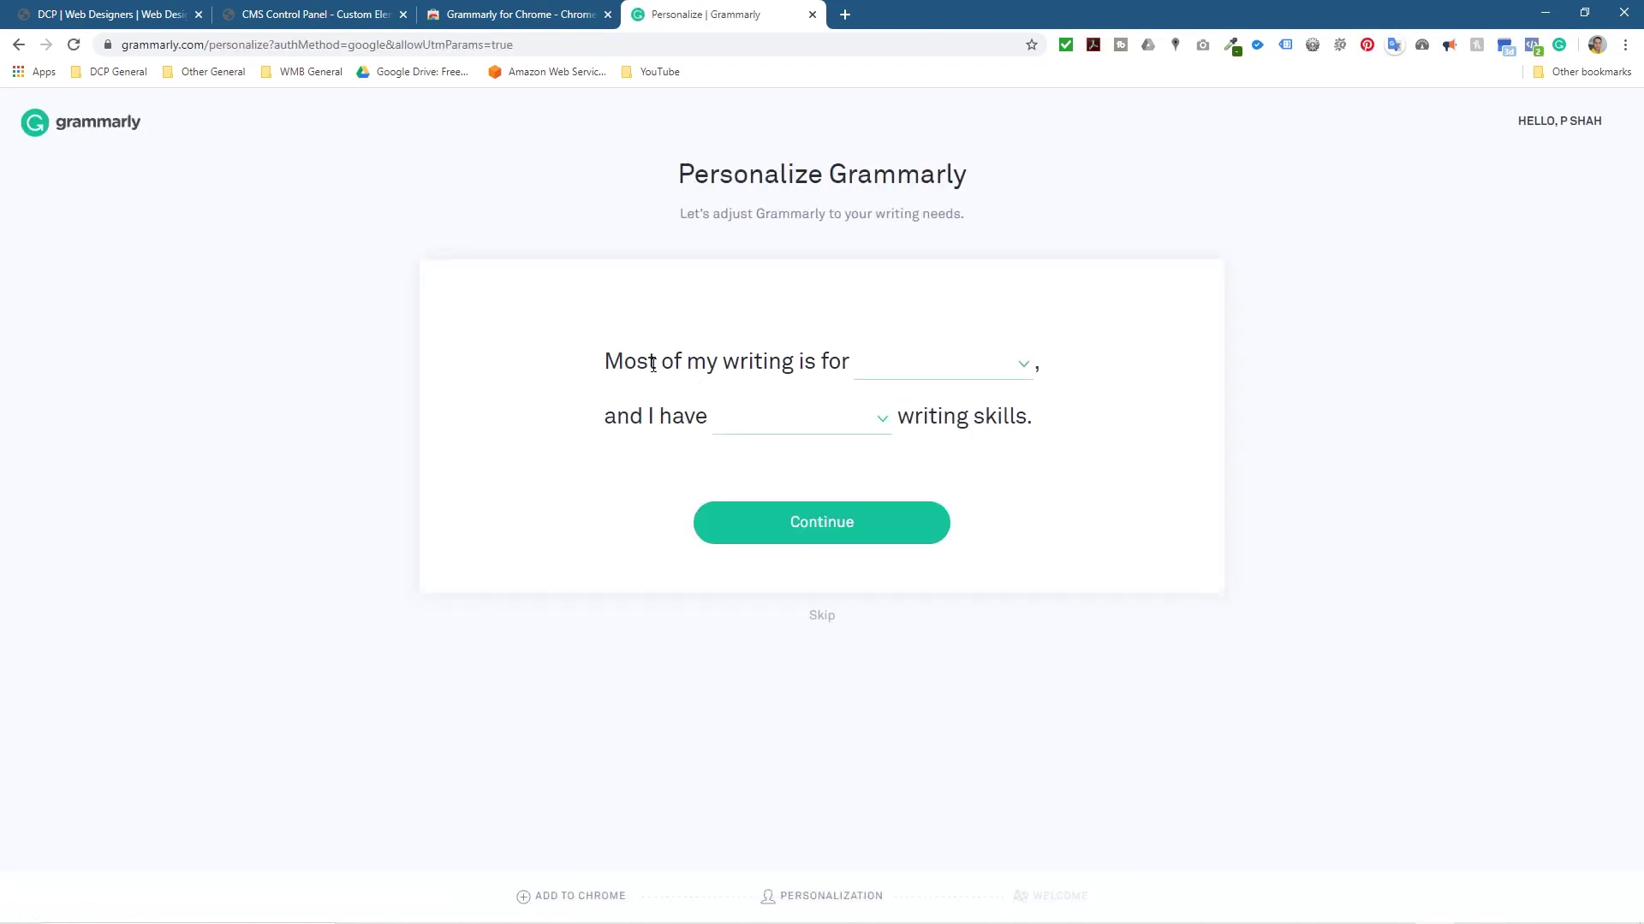
left_click(906, 370)
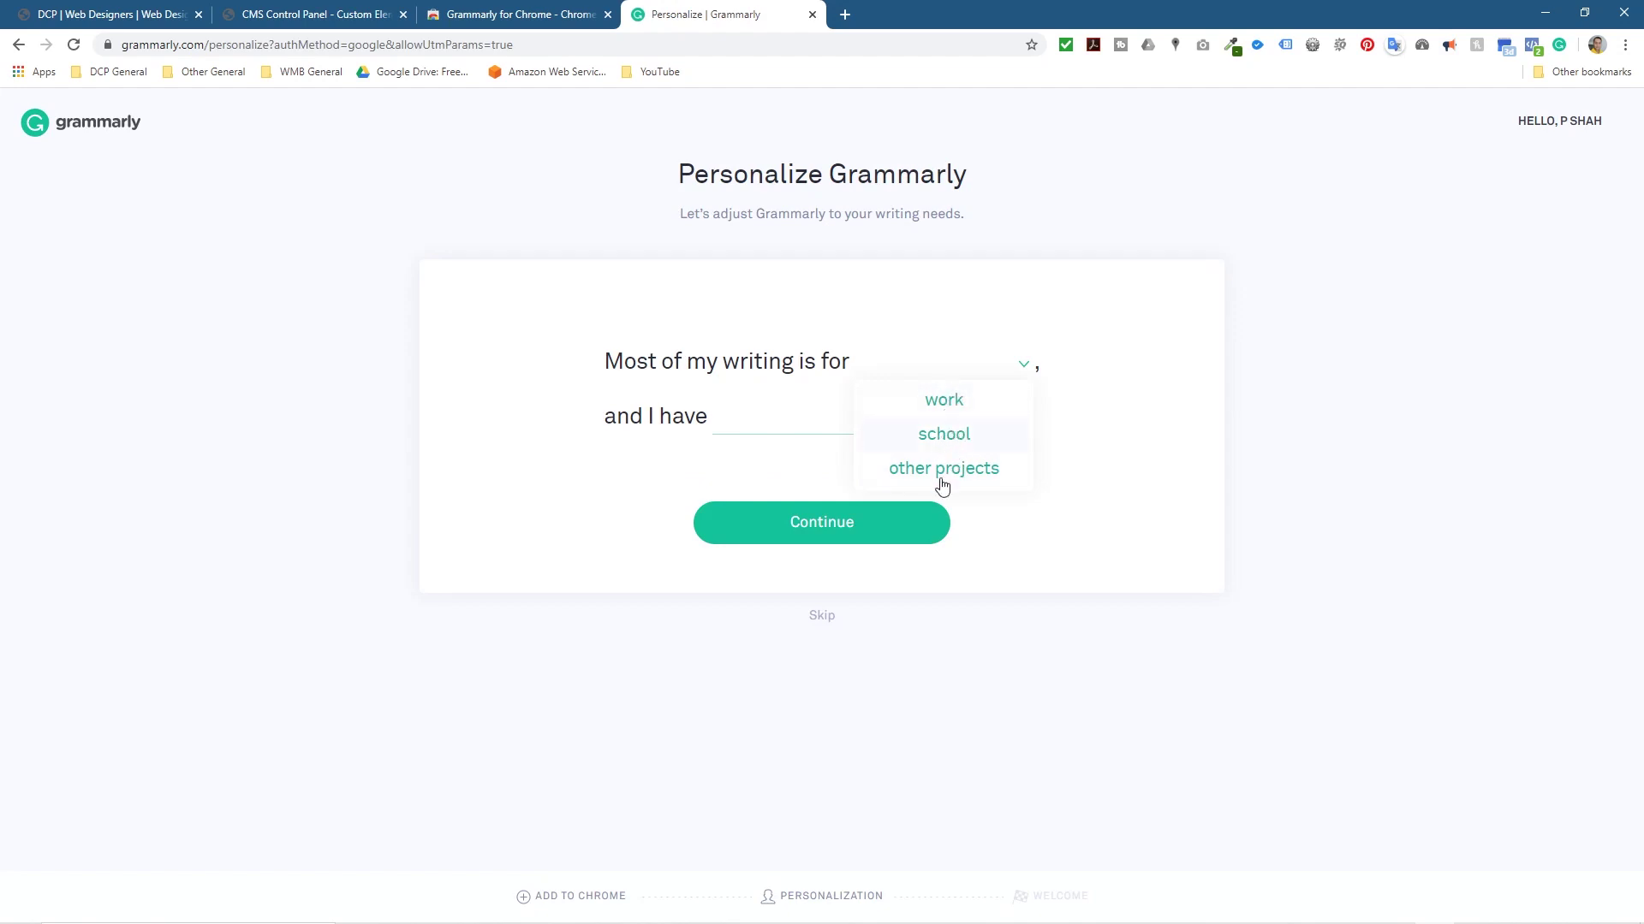
left_click(956, 410)
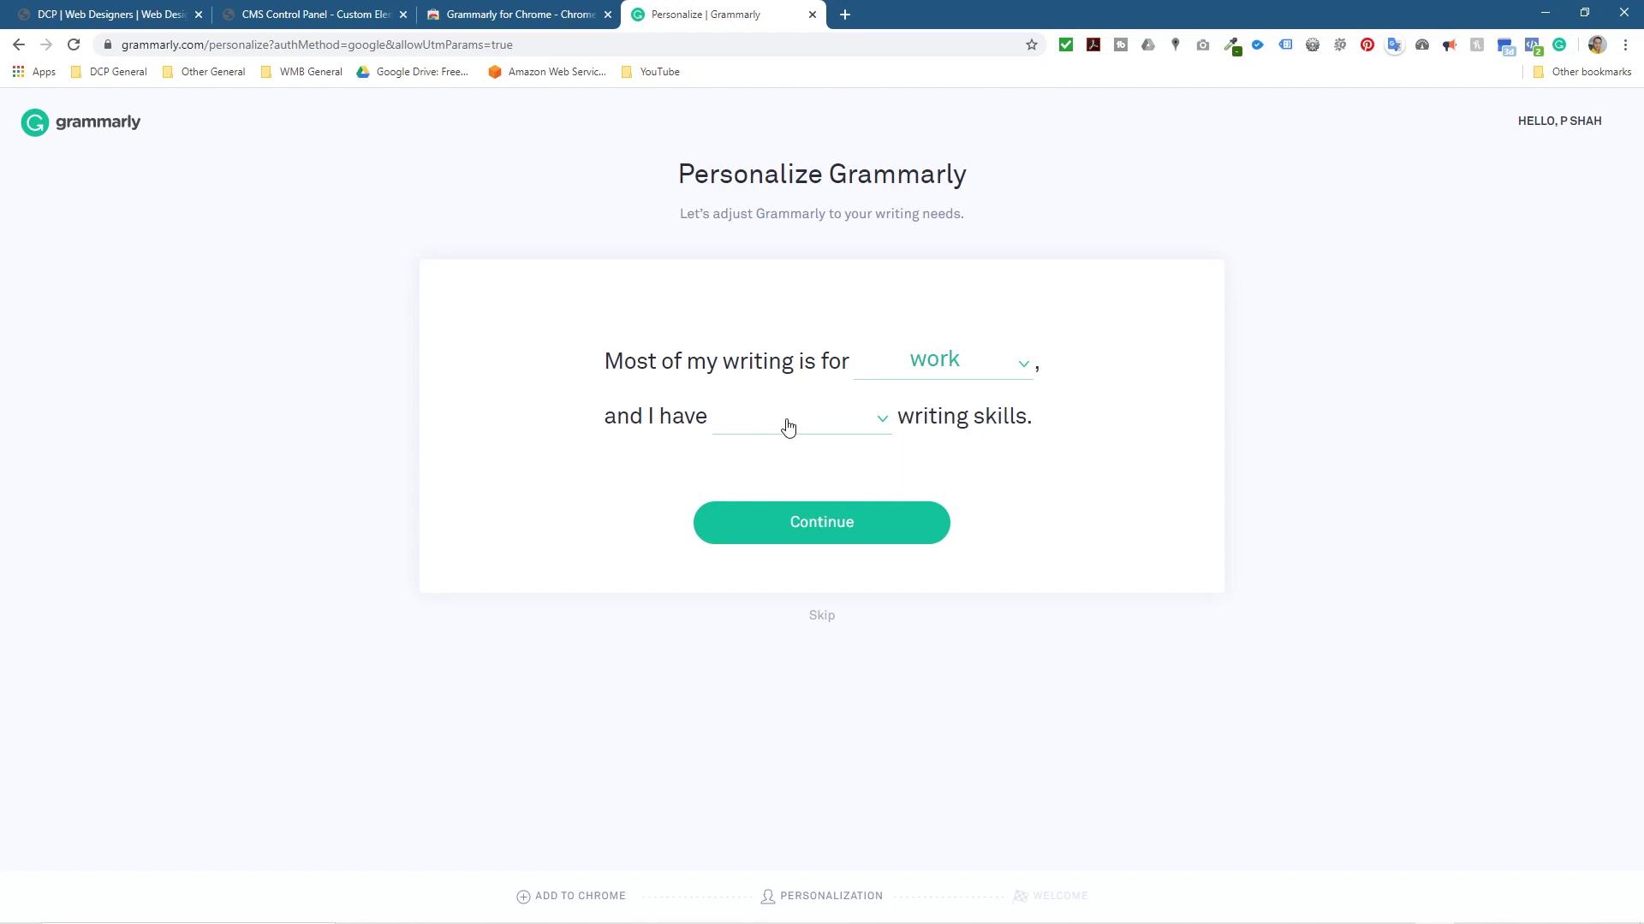
left_click(805, 429)
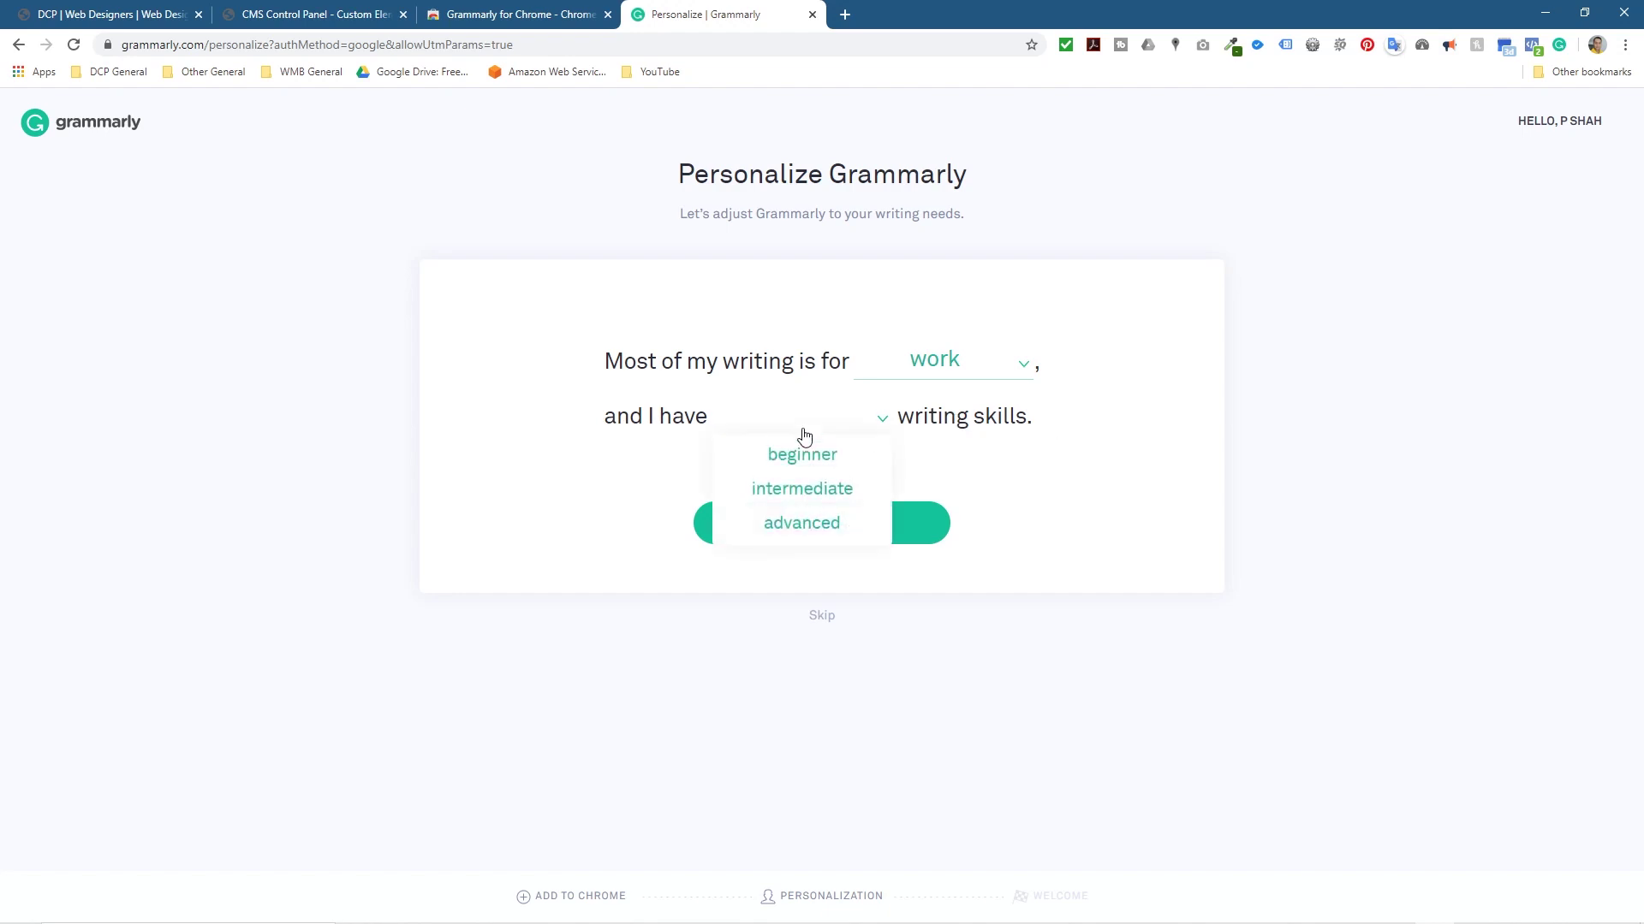
left_click(799, 495)
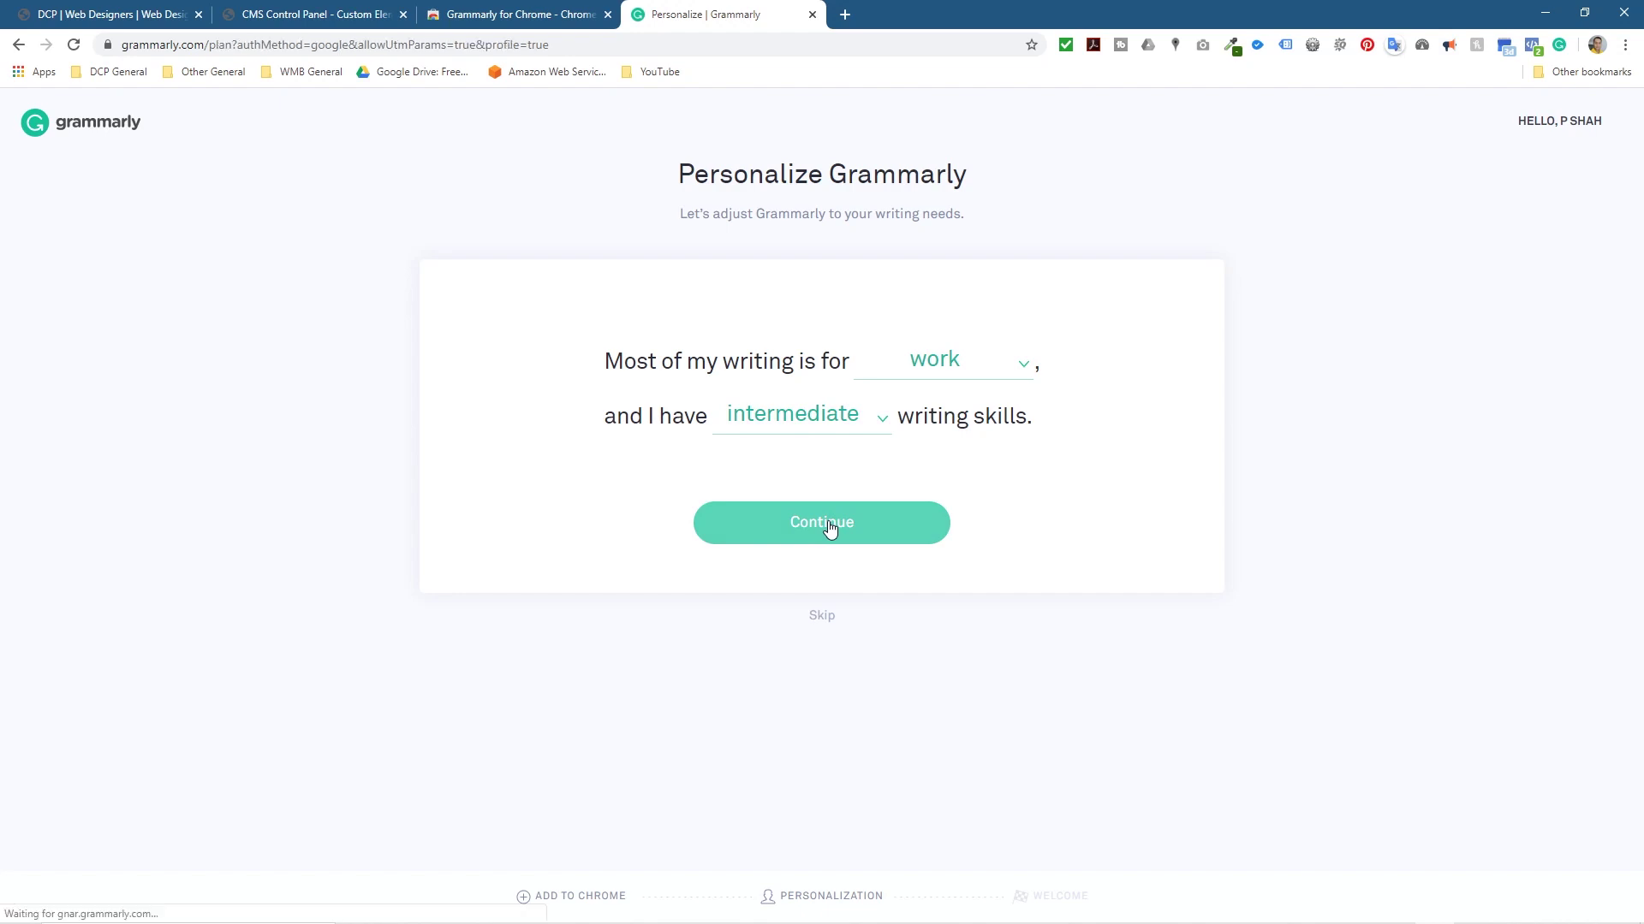
left_click(829, 528)
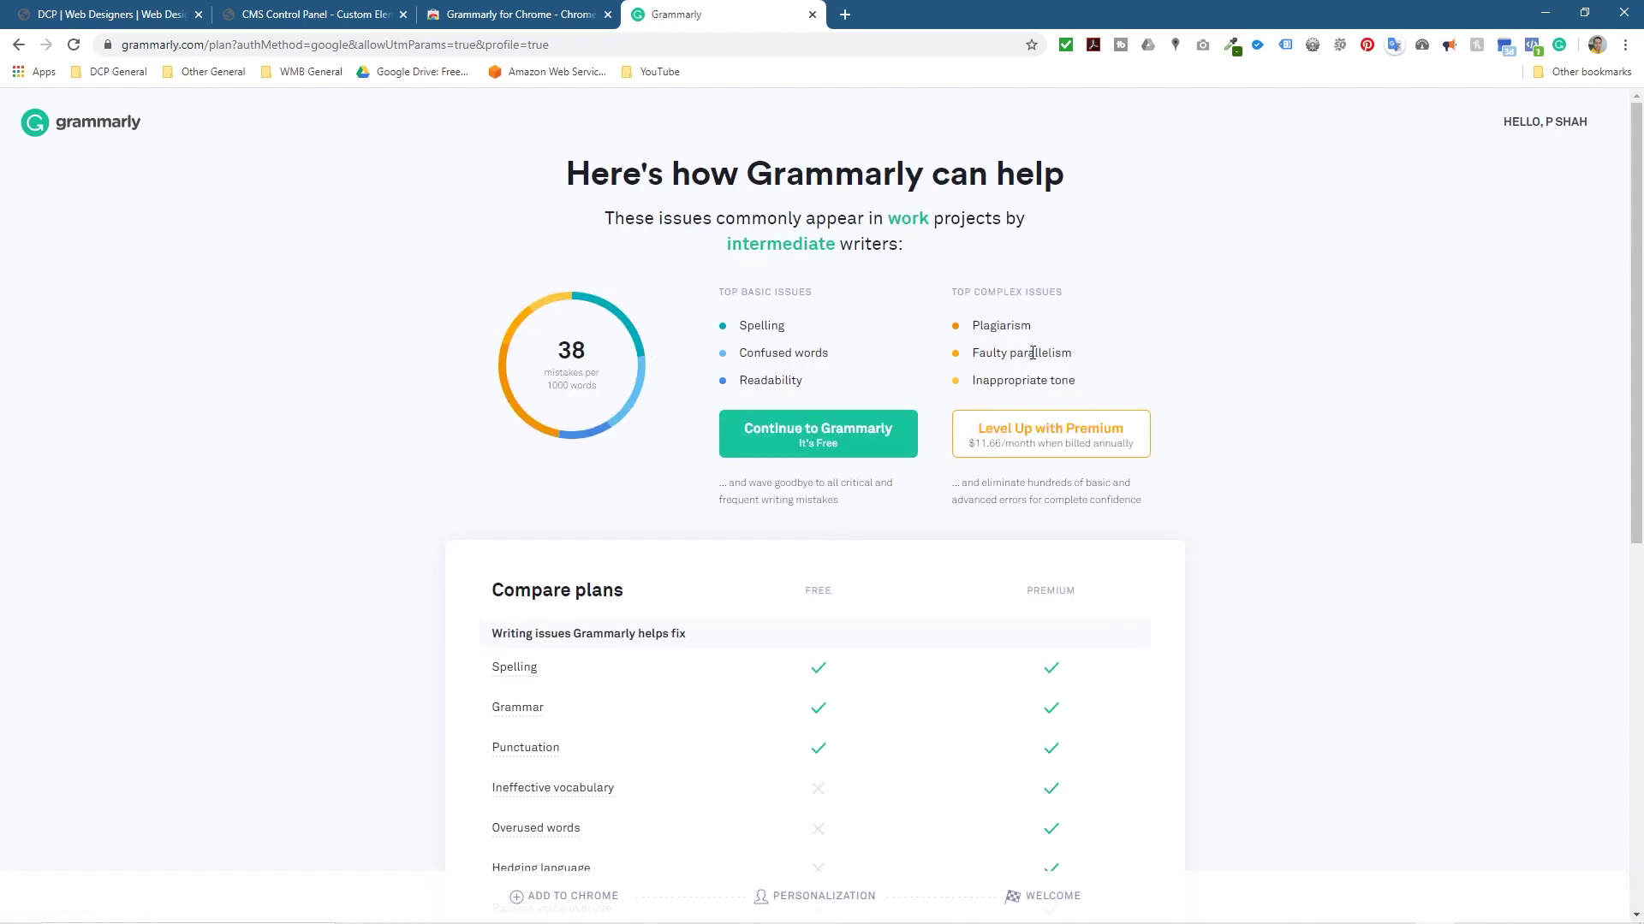
Step: Review the top complex and basic issues, and continue with the free Grammarly plan
left_click_drag(987, 323, 1039, 381)
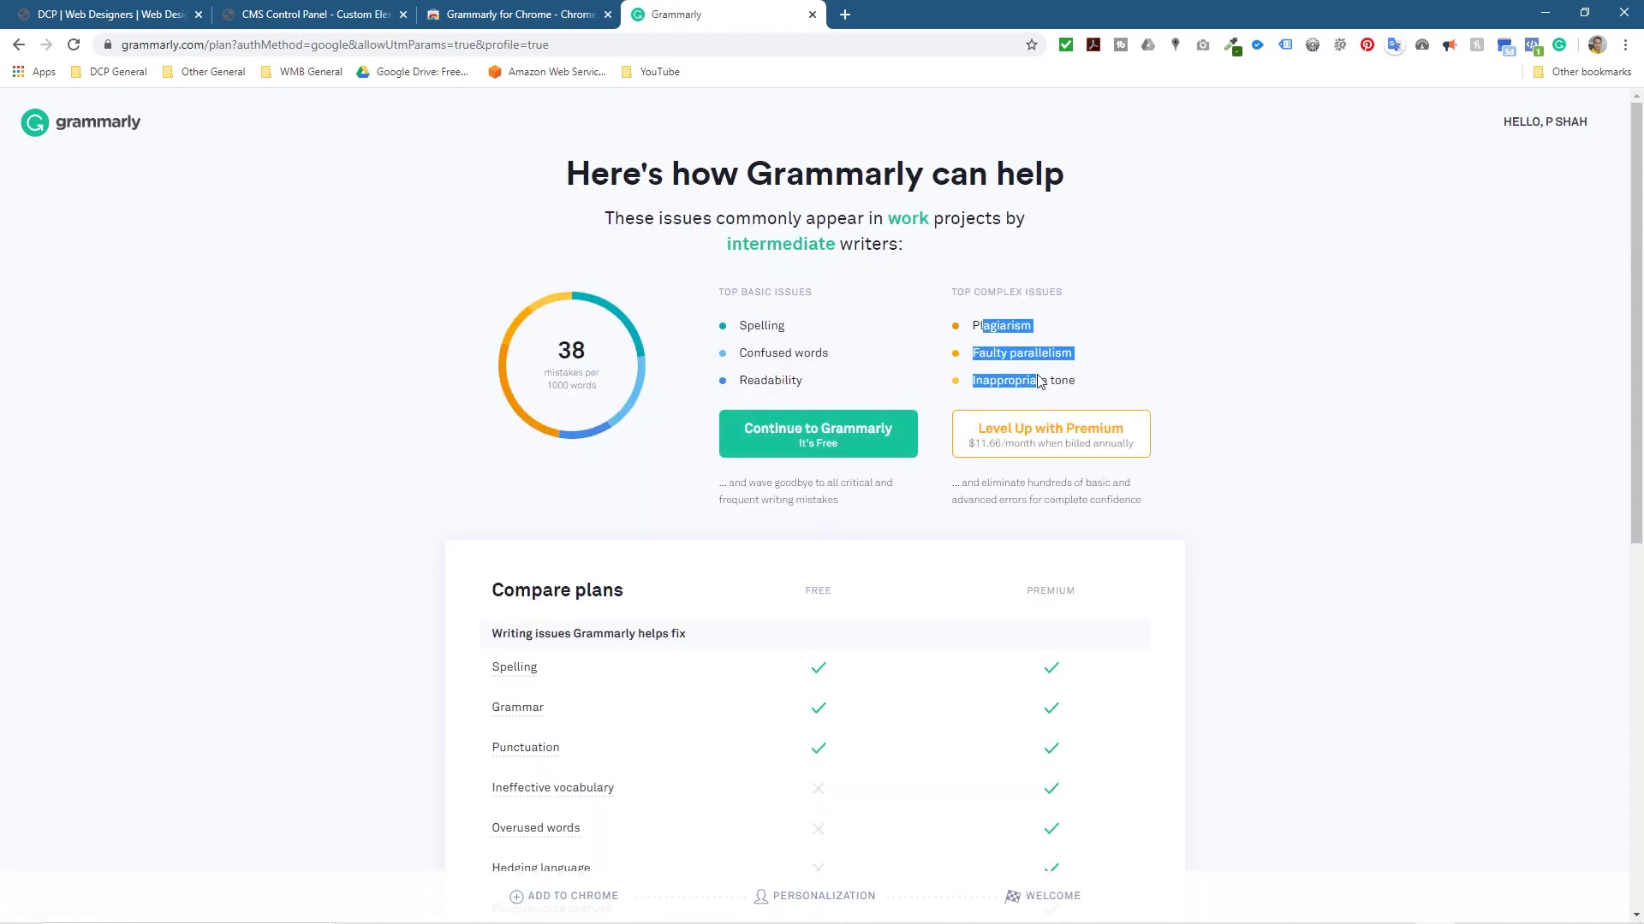
left_click_drag(754, 326, 783, 379)
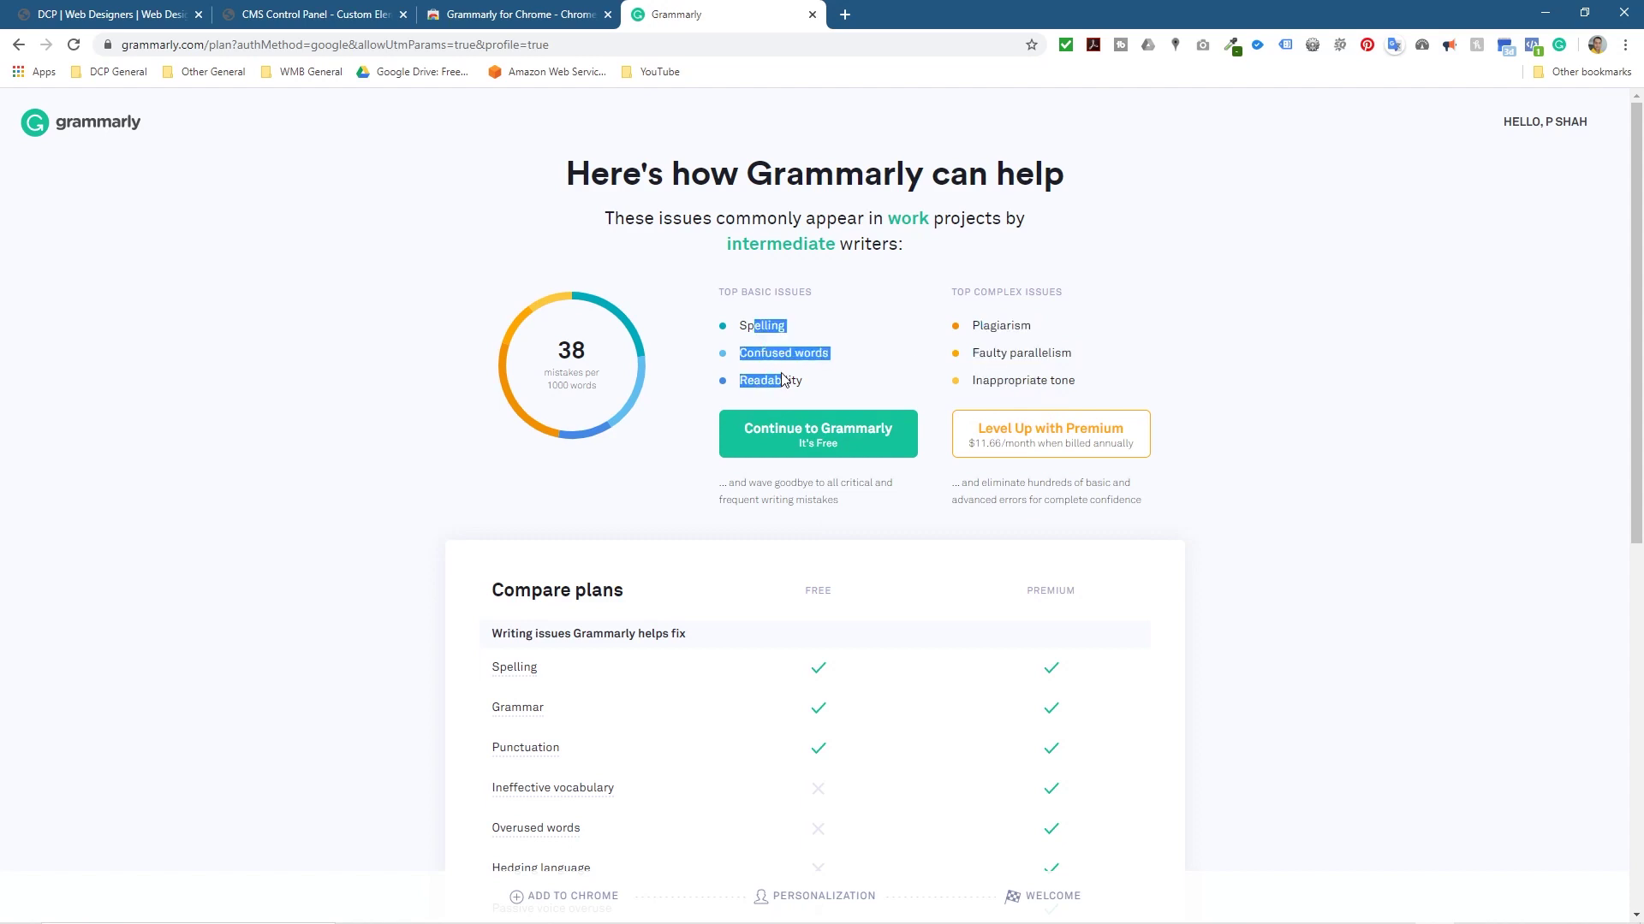
left_click(872, 372)
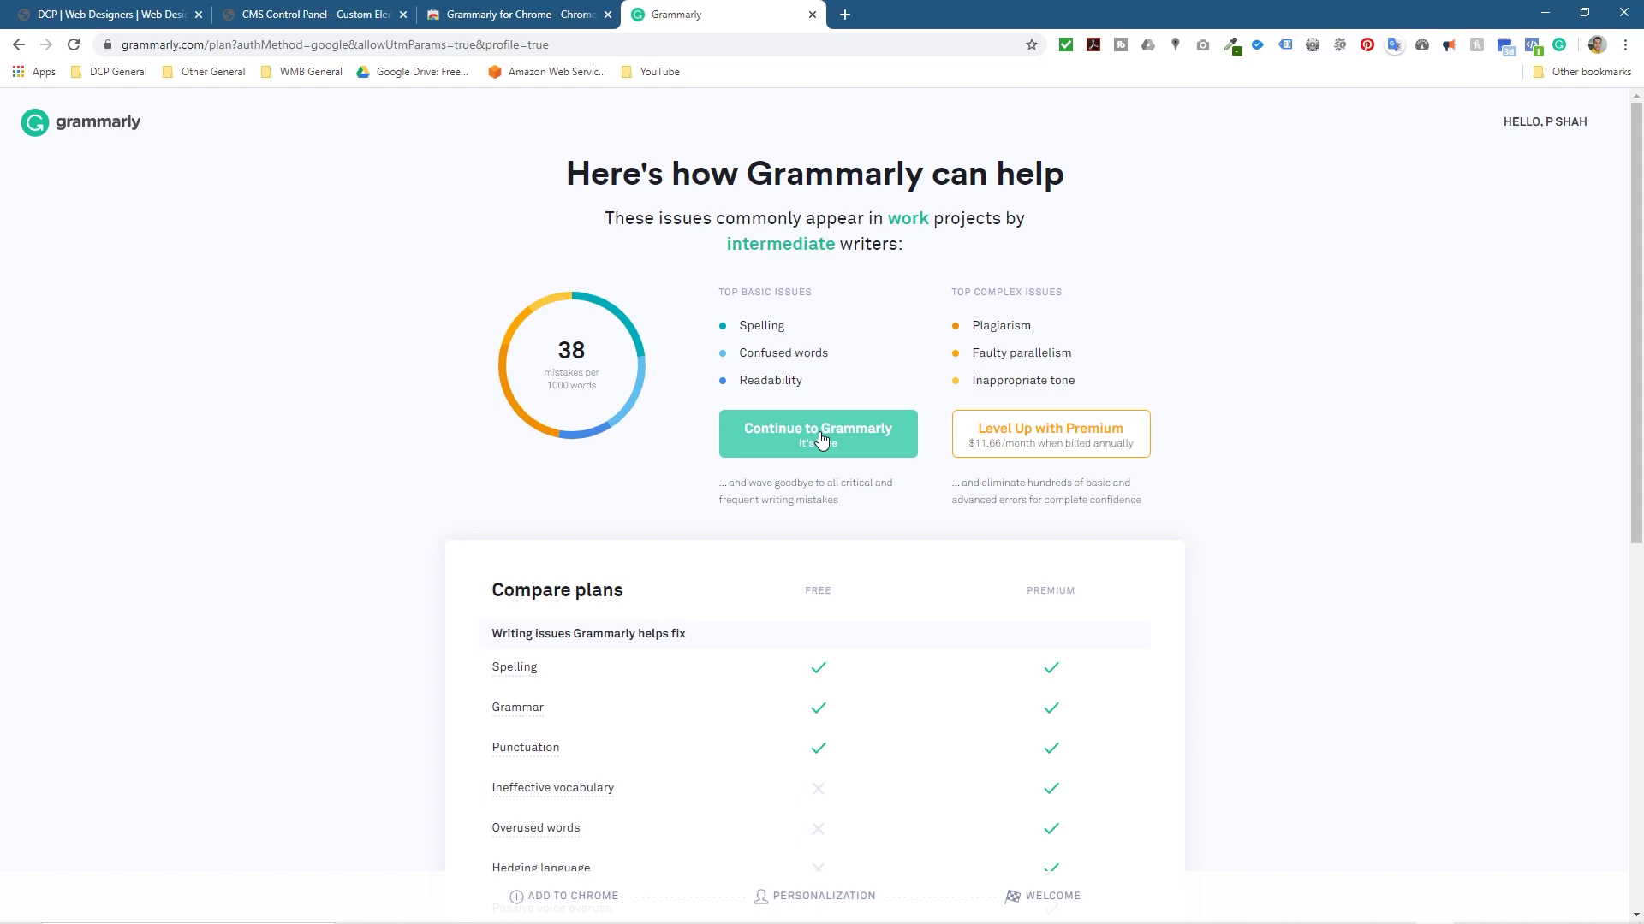
left_click(820, 440)
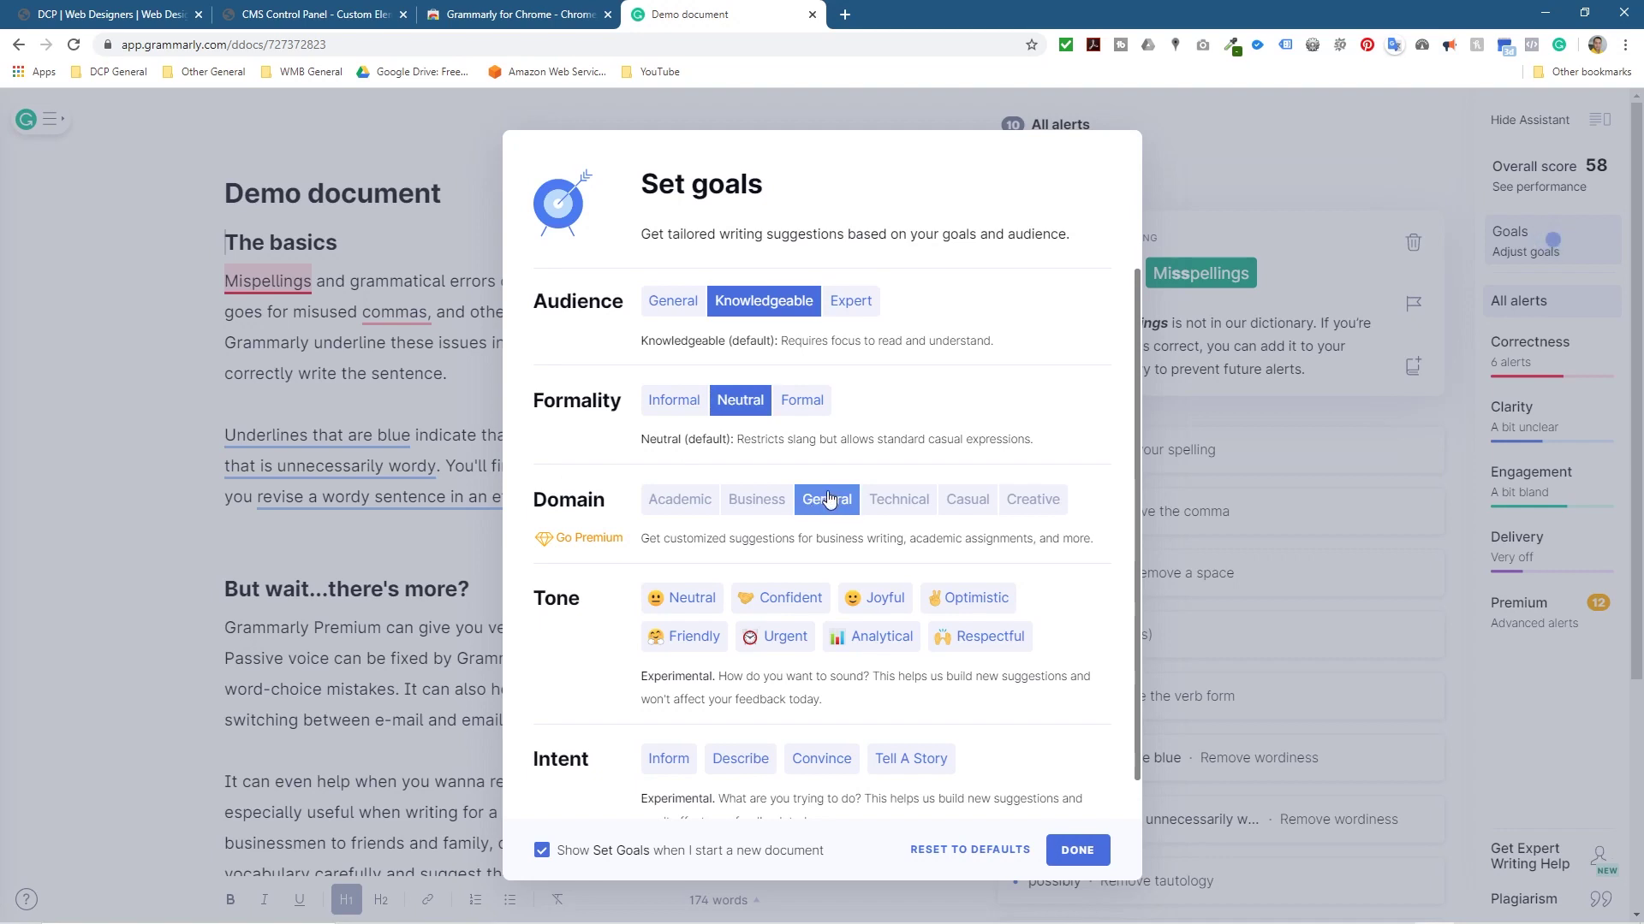
Step: Set the demo document's goals to Confident and Analytical tone with Describe, Convince and Tell A Story intent
left_click(777, 610)
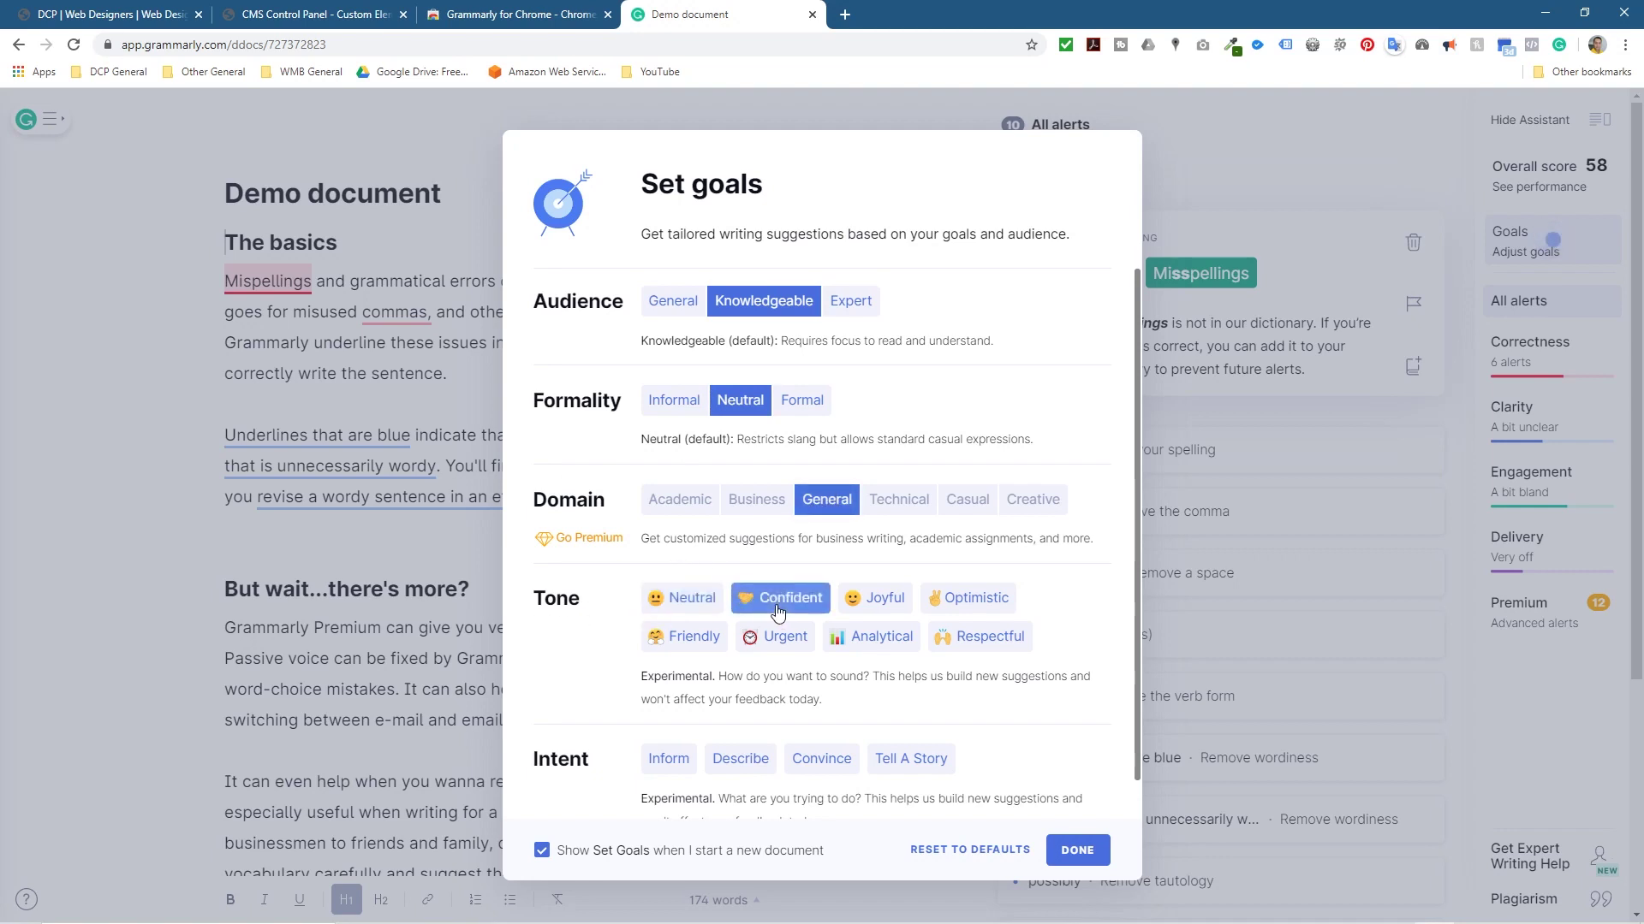
left_click(863, 644)
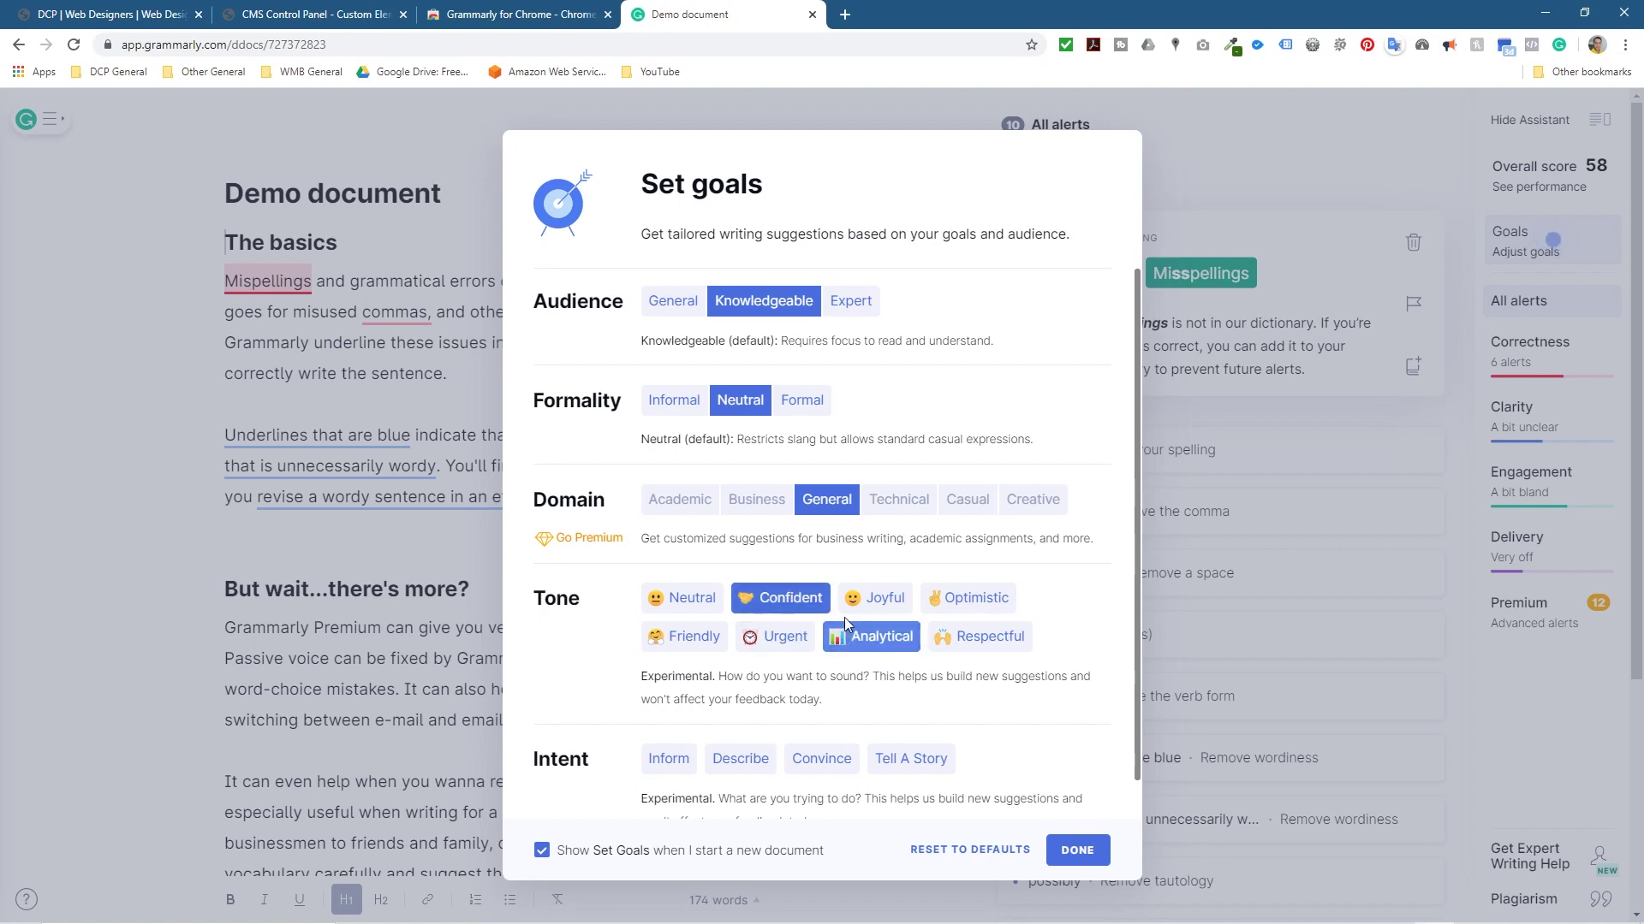
left_click(994, 646)
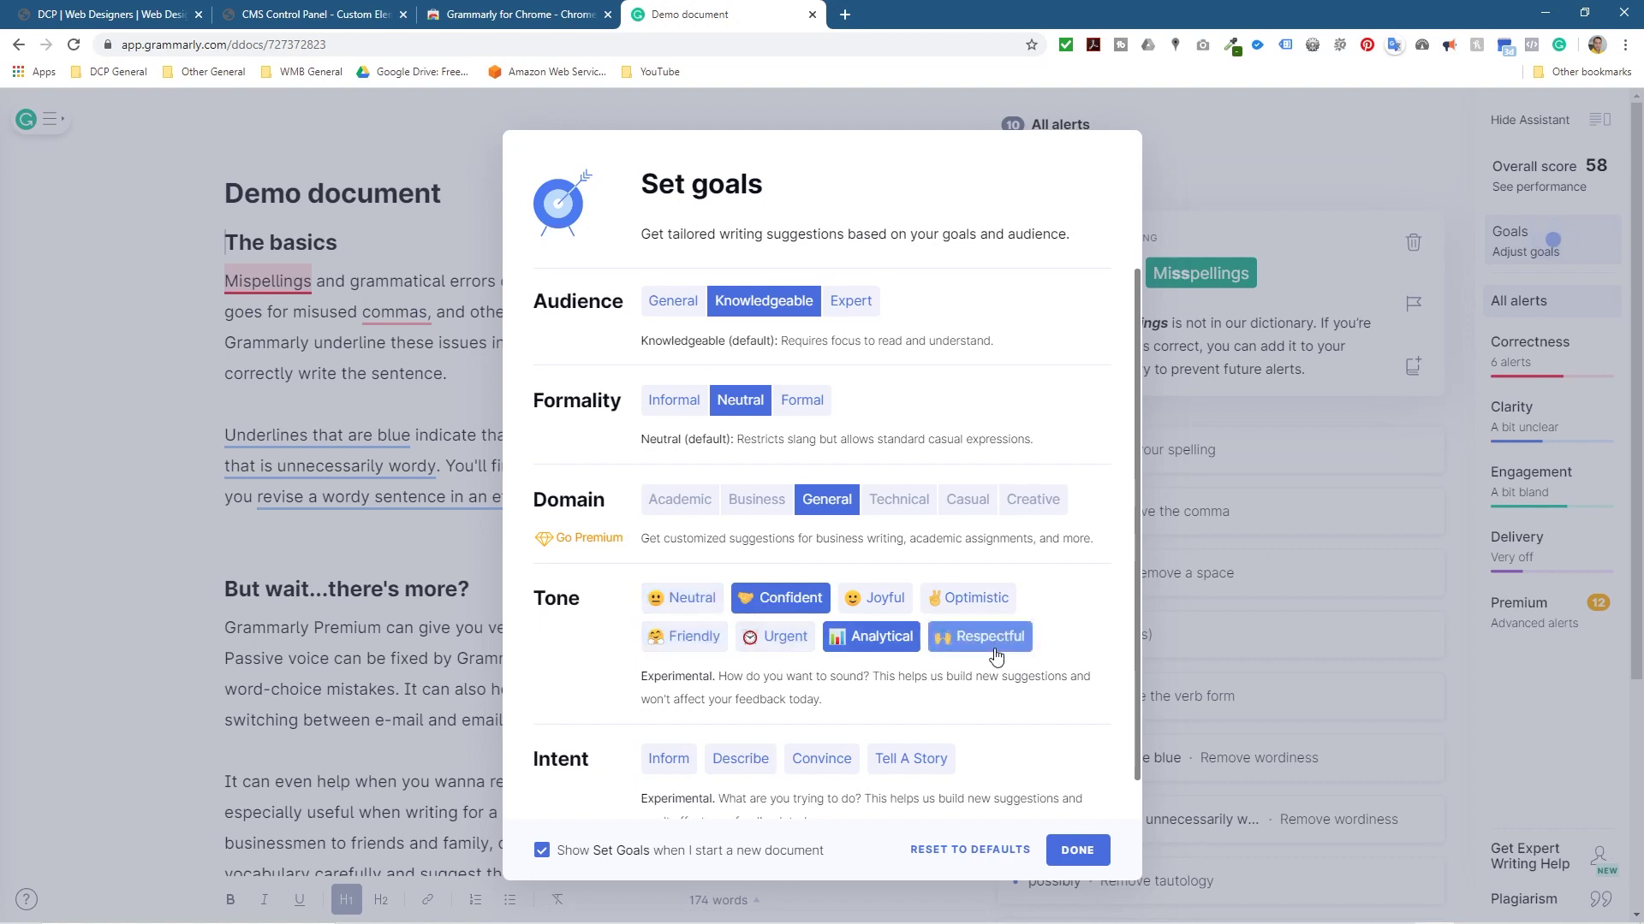
left_click(747, 762)
left_click(820, 761)
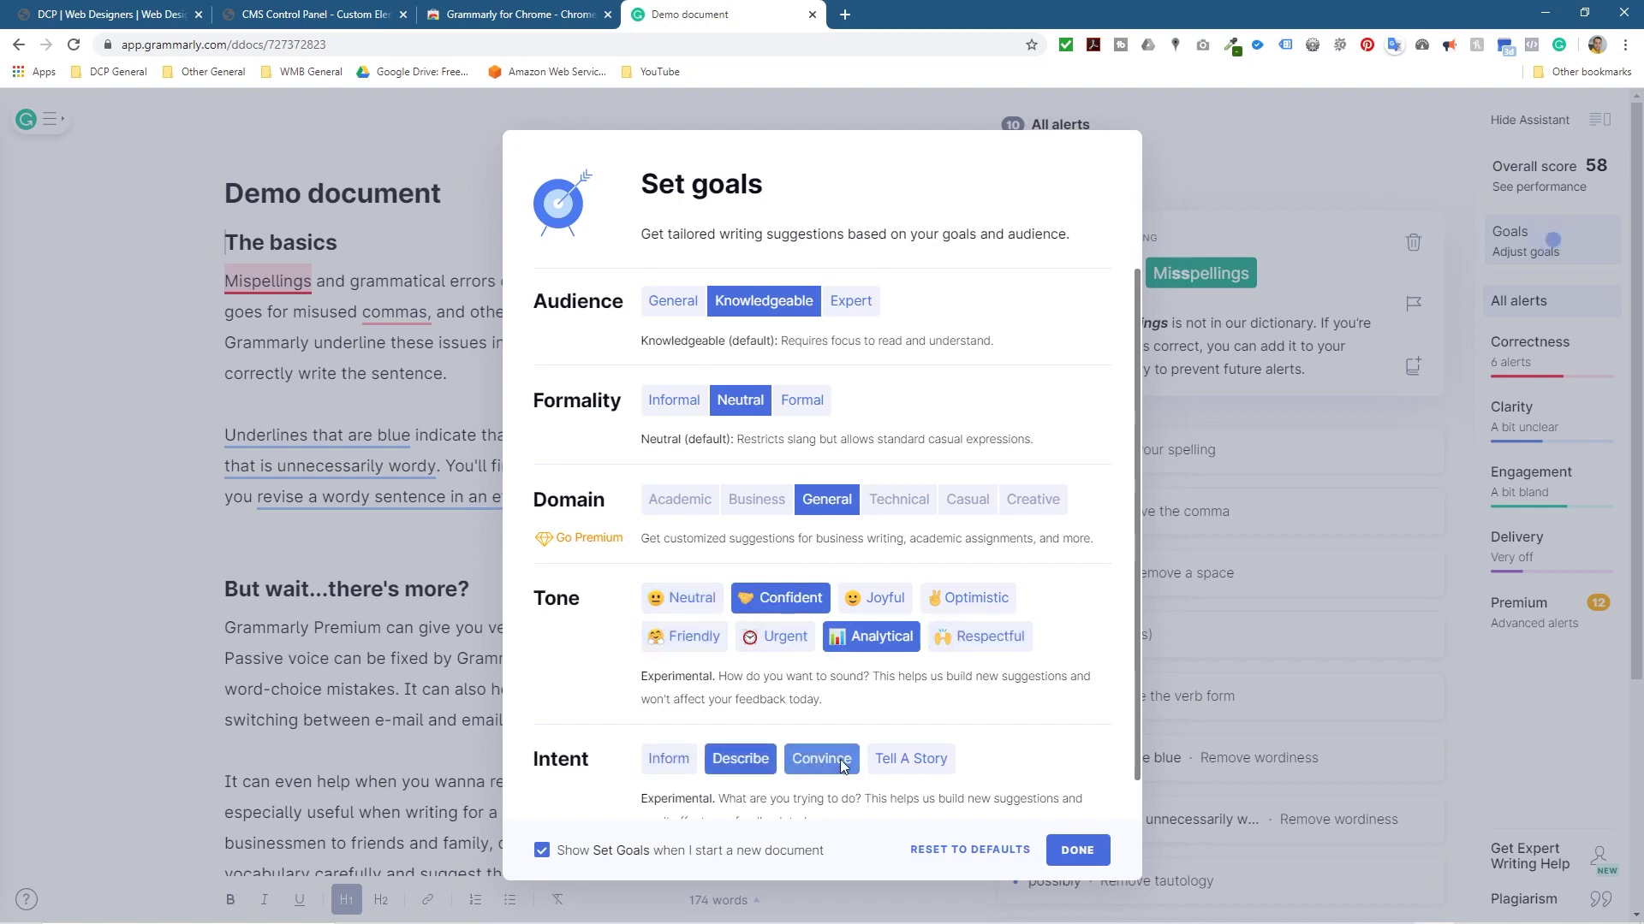
left_click(896, 763)
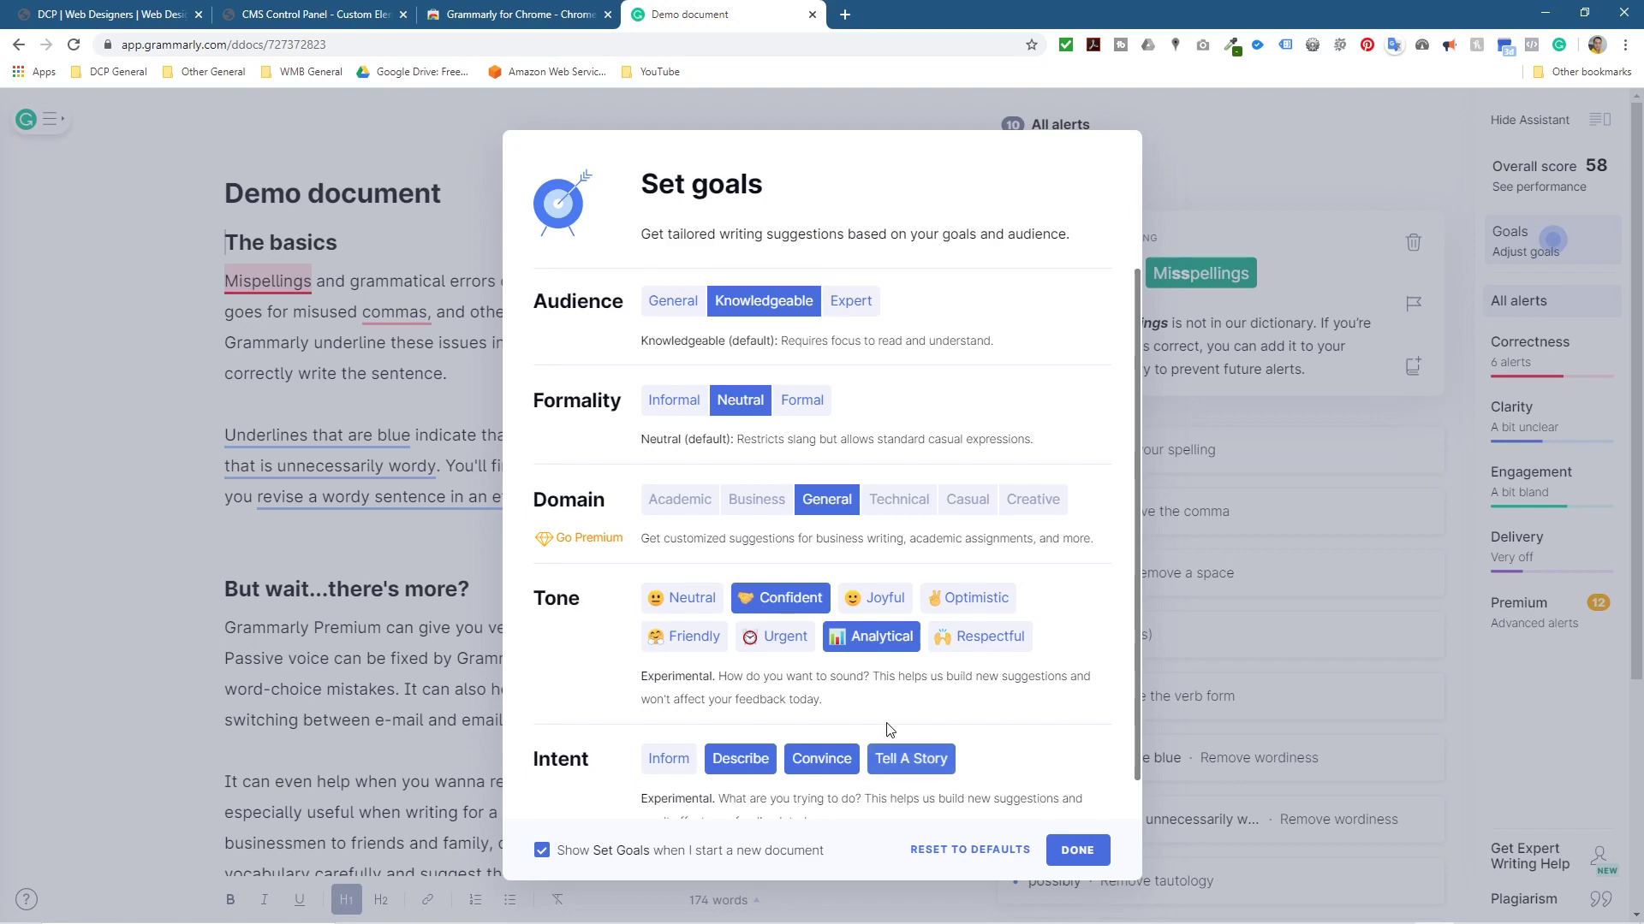
left_click(1078, 852)
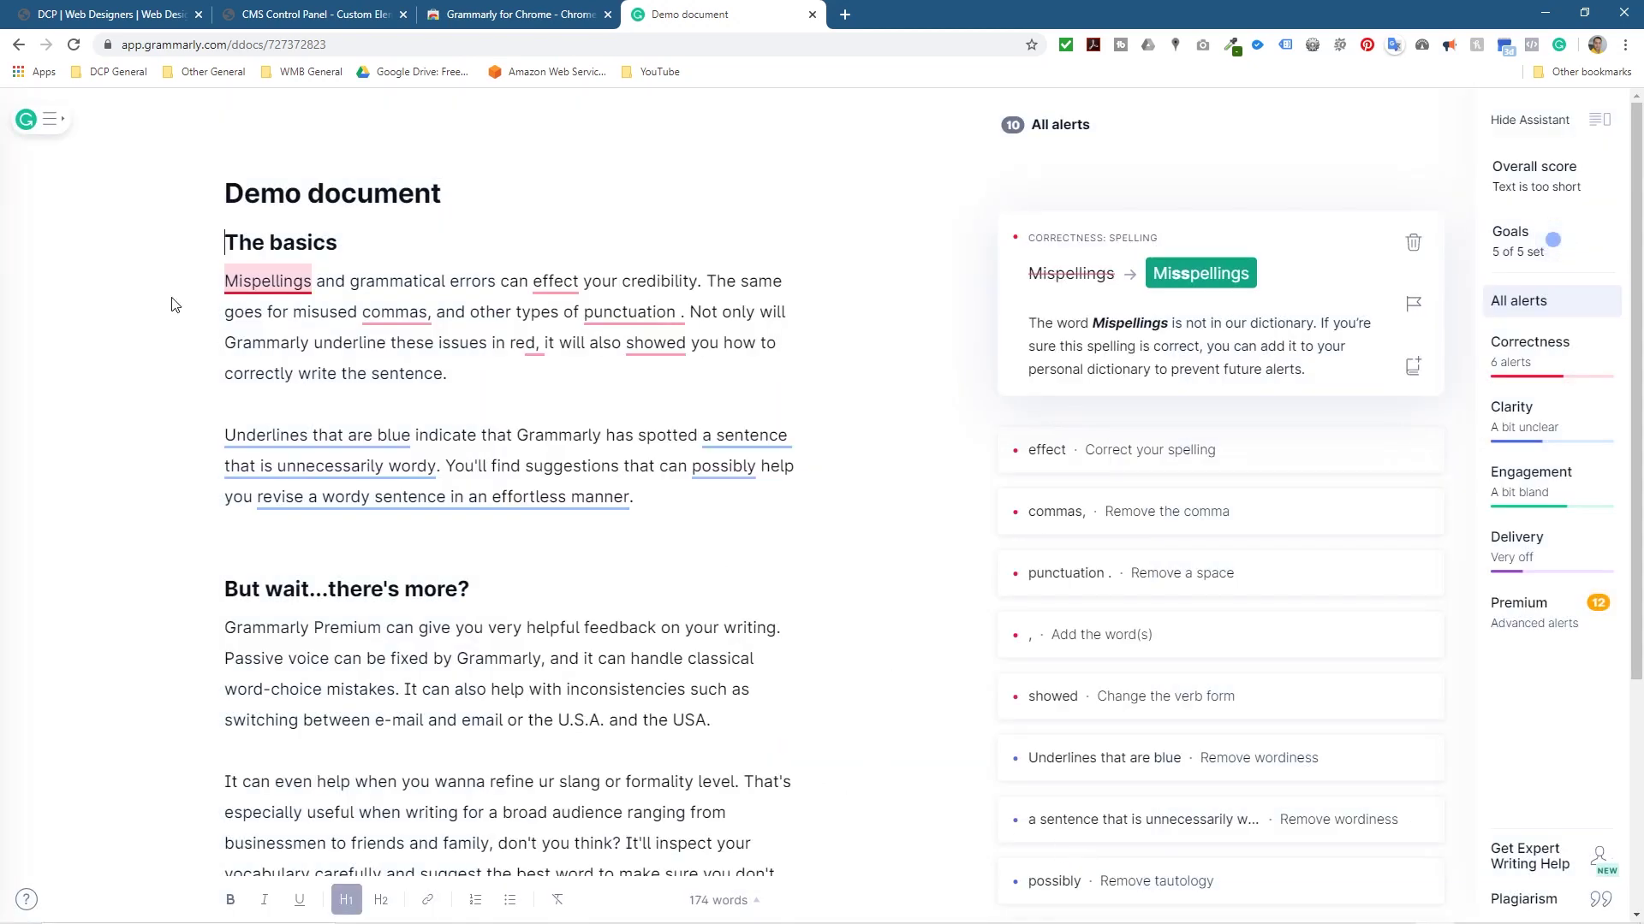
Step: Look over the demo document's text and go to the My Grammarly overview
left_click_drag(230, 247, 535, 782)
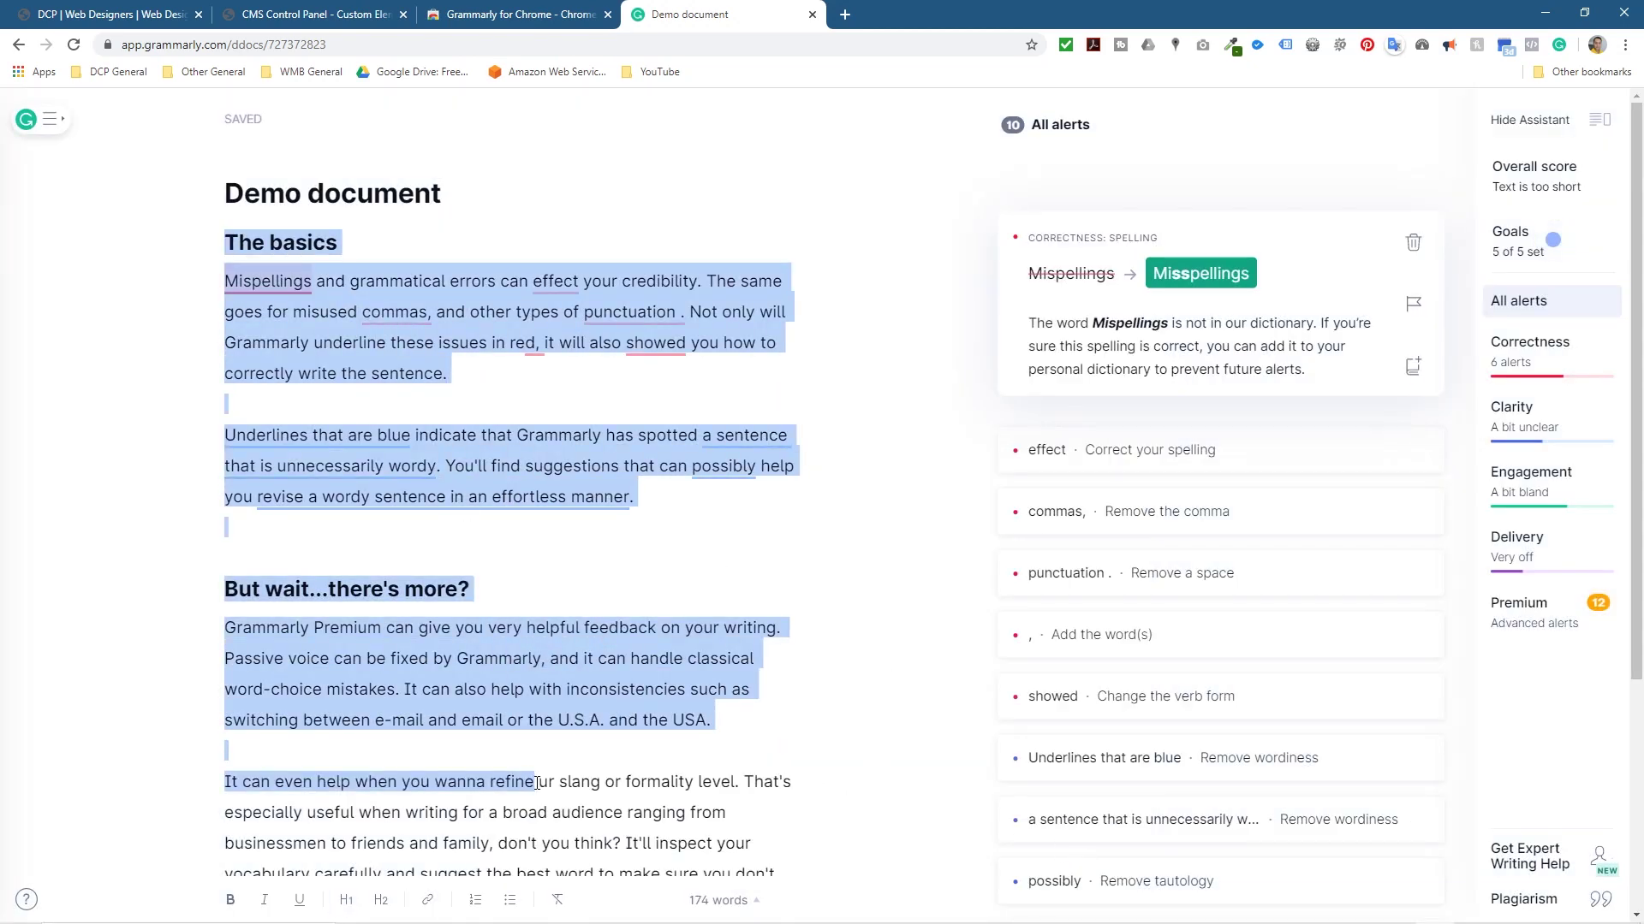
left_click(43, 119)
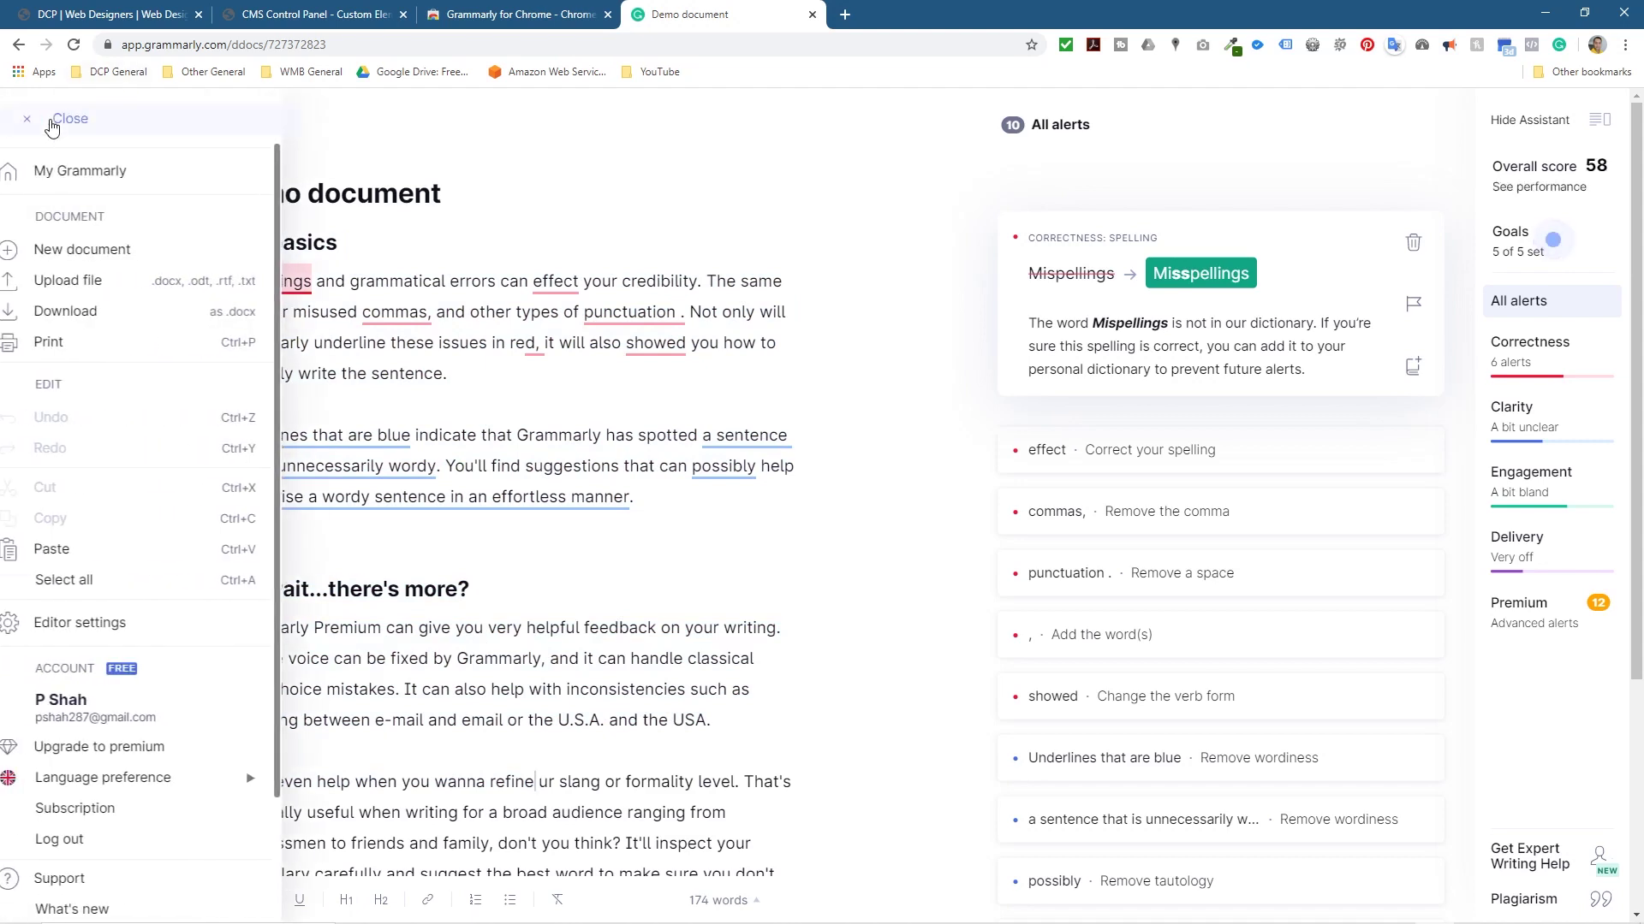
left_click(100, 174)
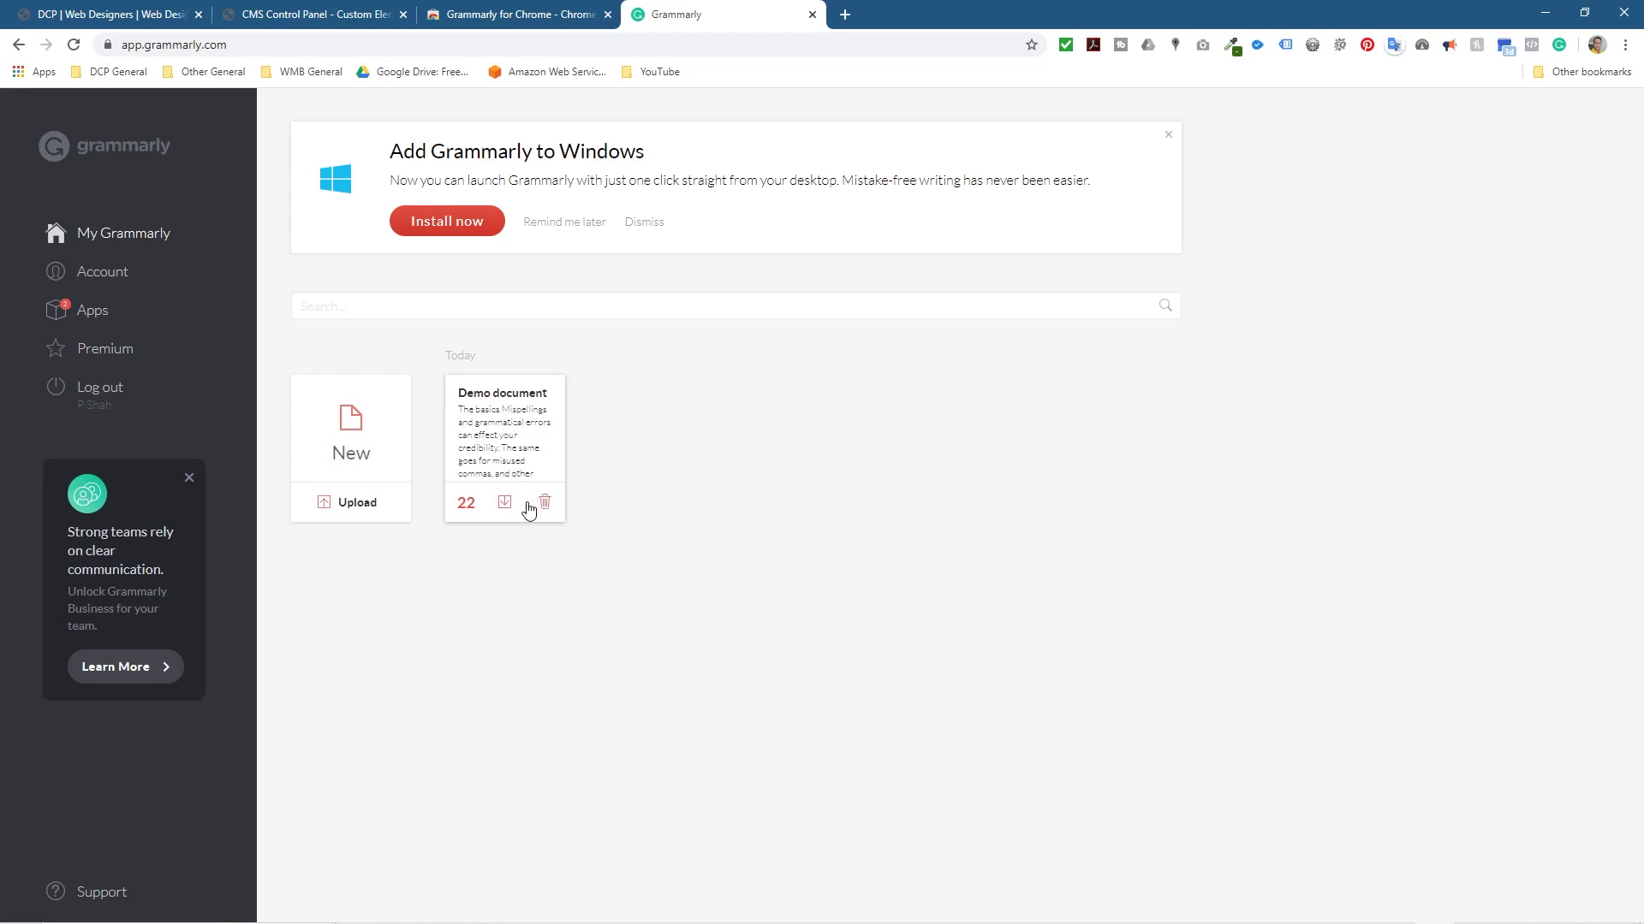
Step: Reopen the demo document and delete all of its body text and its title
left_click(509, 453)
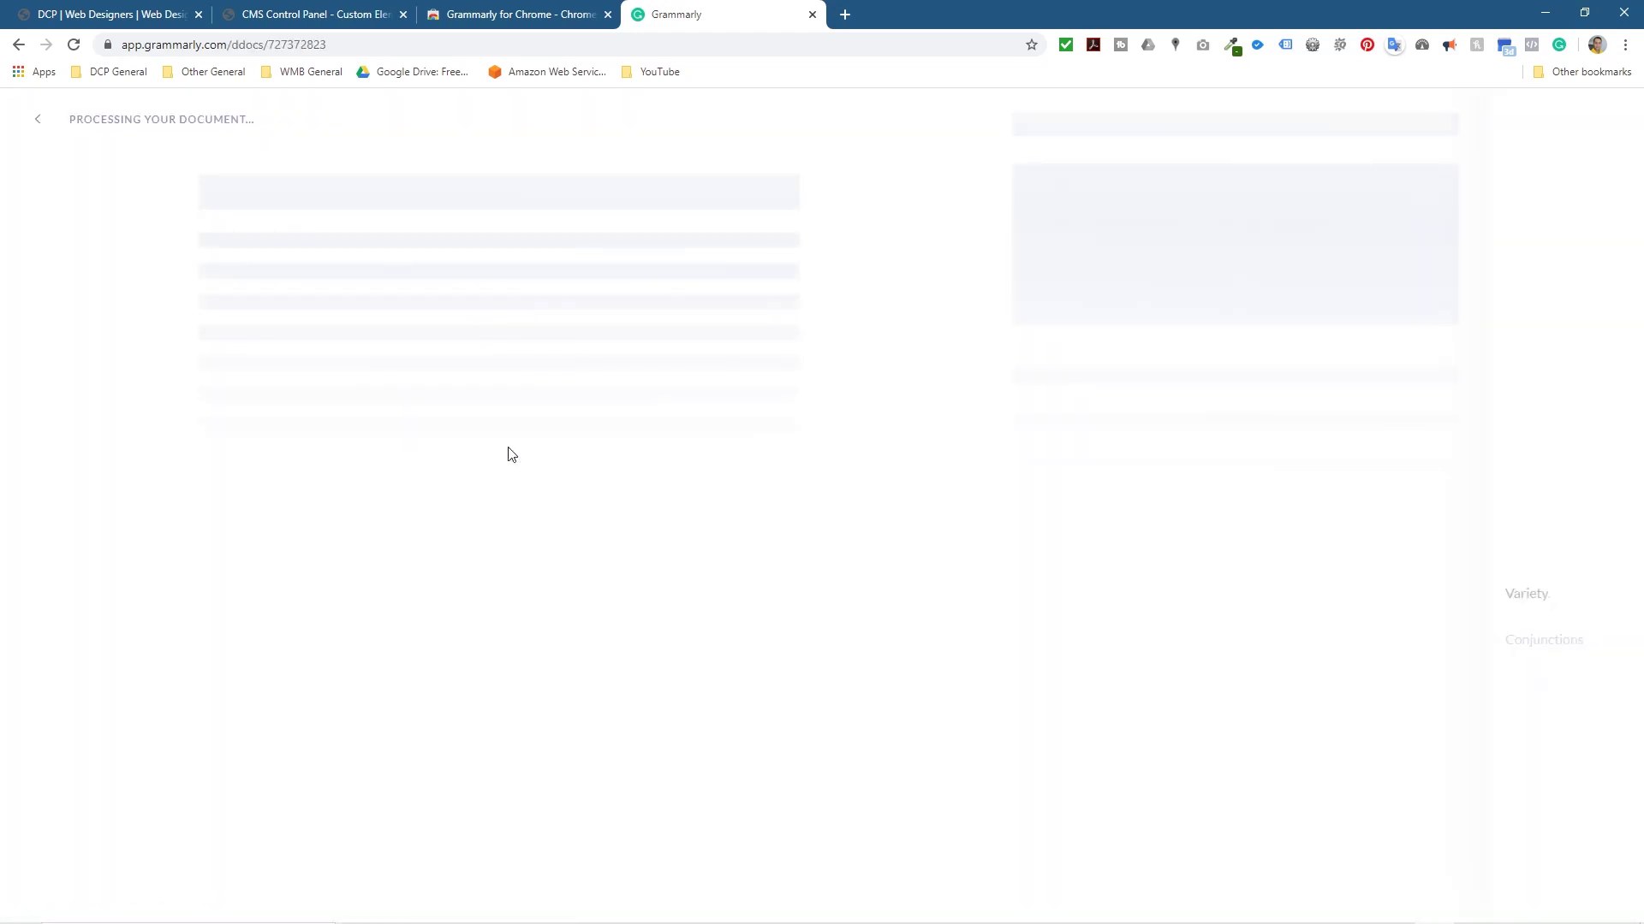
key("ctrl+a")
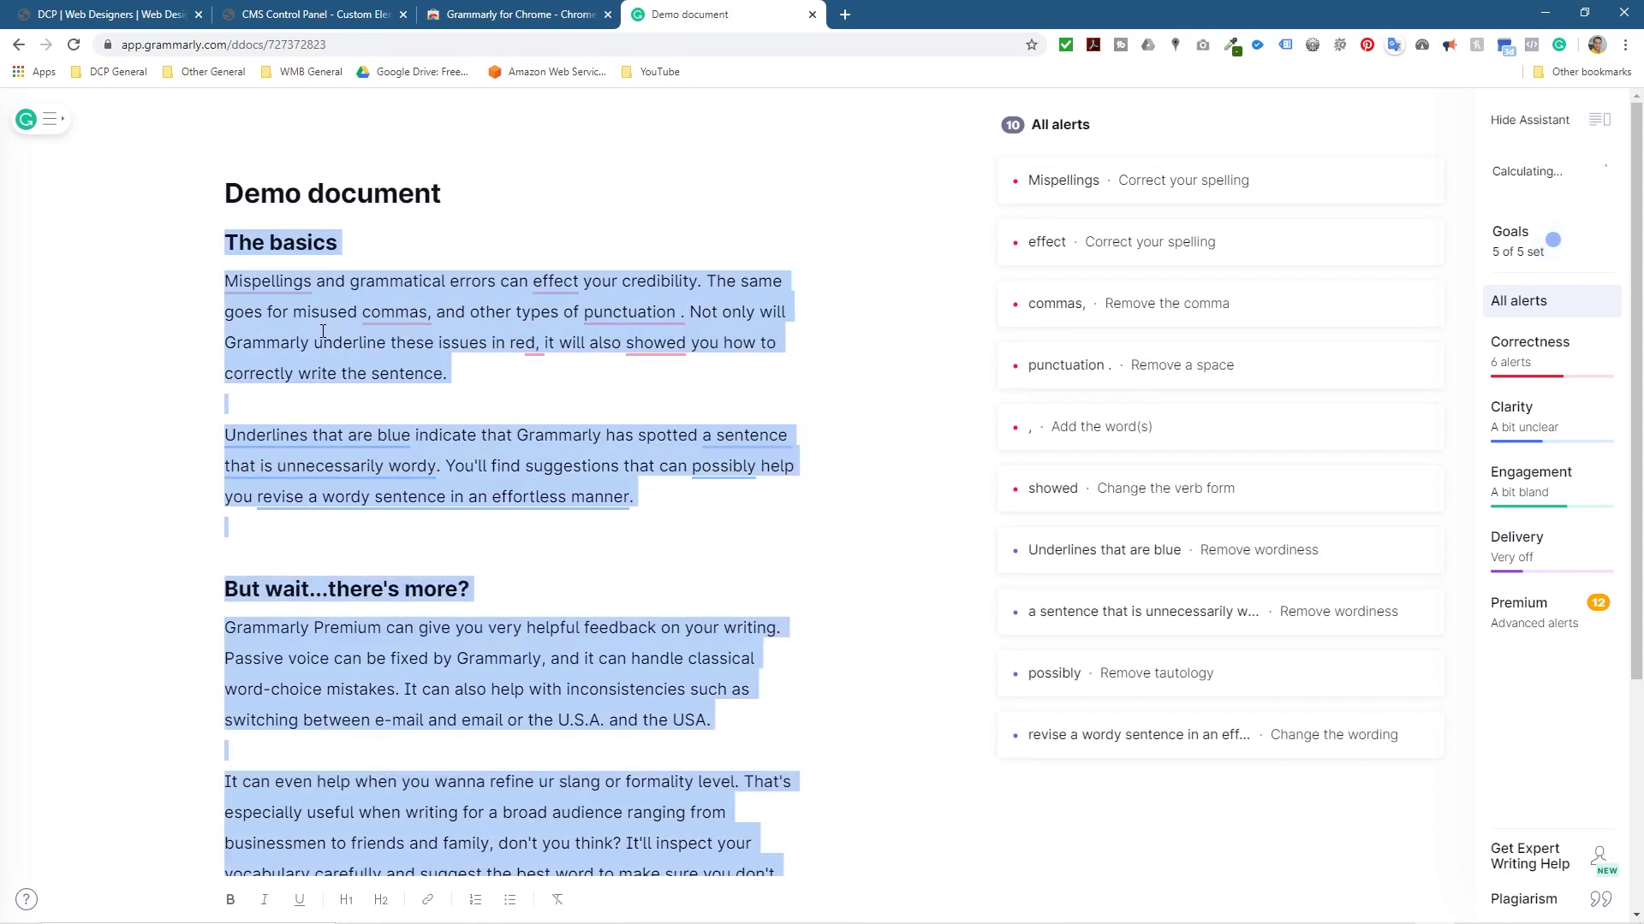
key("BackSpace")
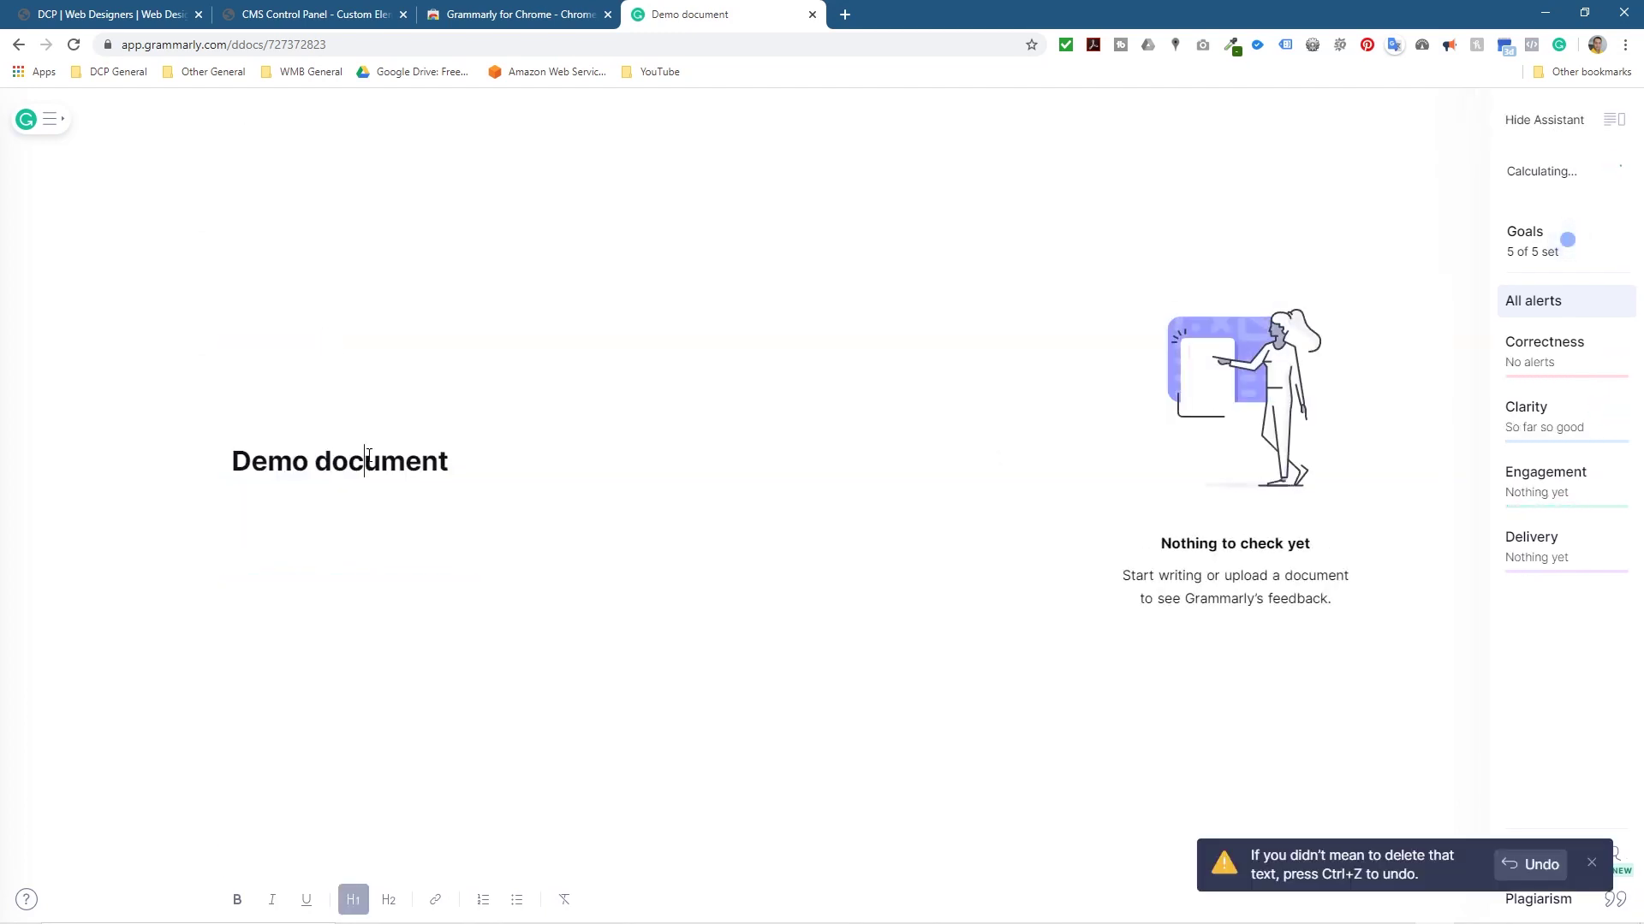
triple_click(369, 456)
key("BackSpace")
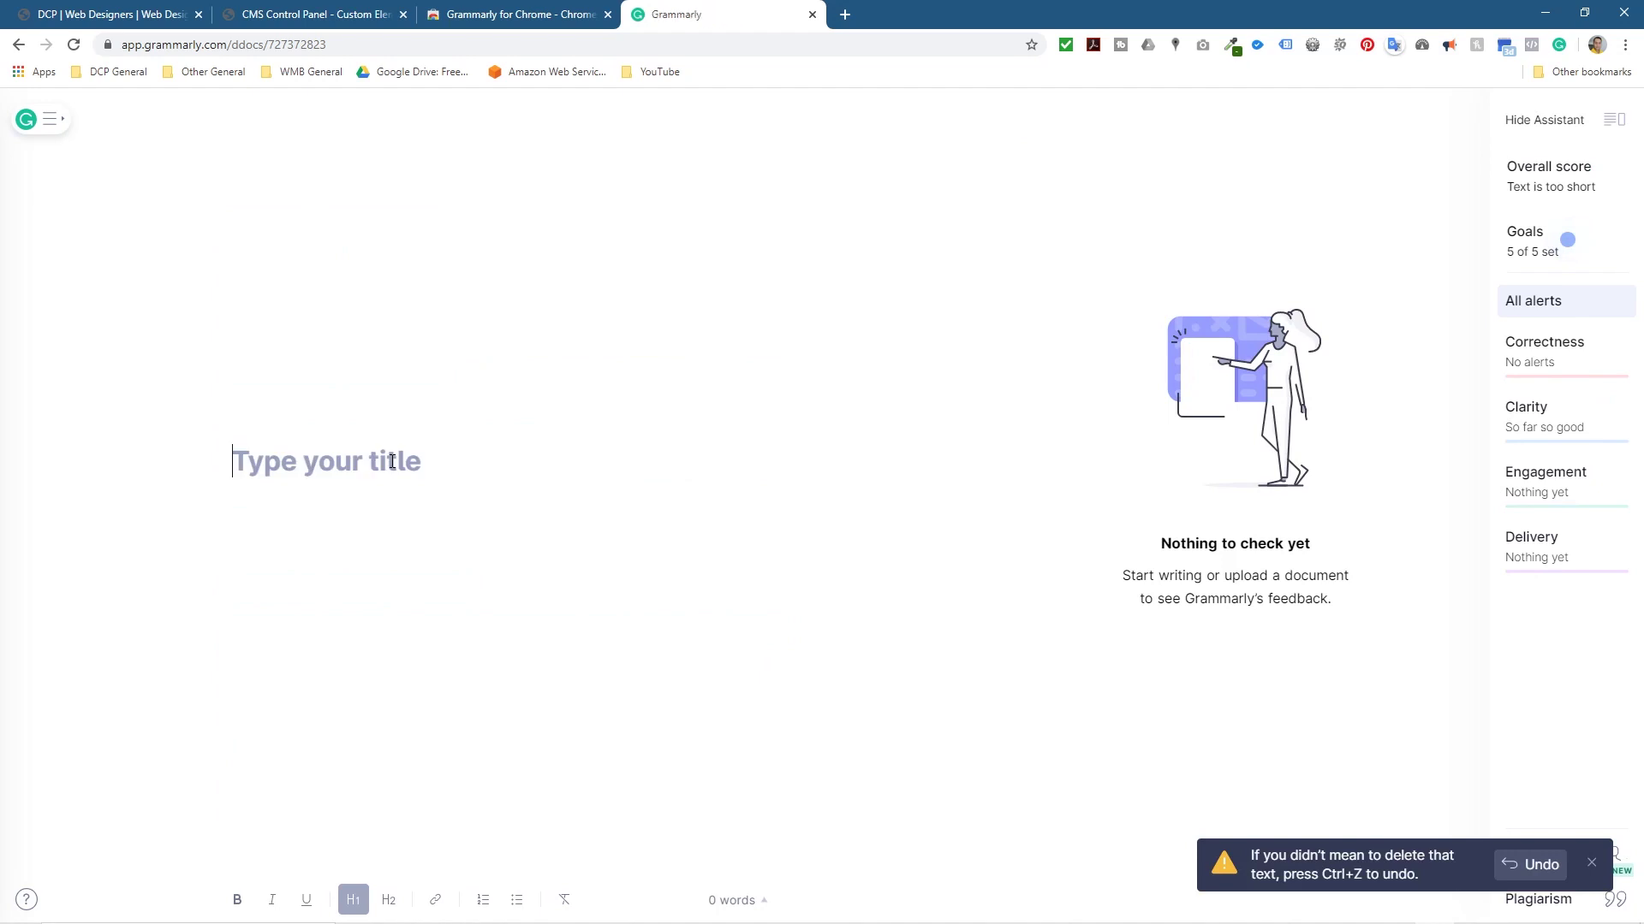
Step: Return to the My Grammarly overview and create a new blank document
left_click(366, 568)
left_click(49, 119)
left_click(82, 175)
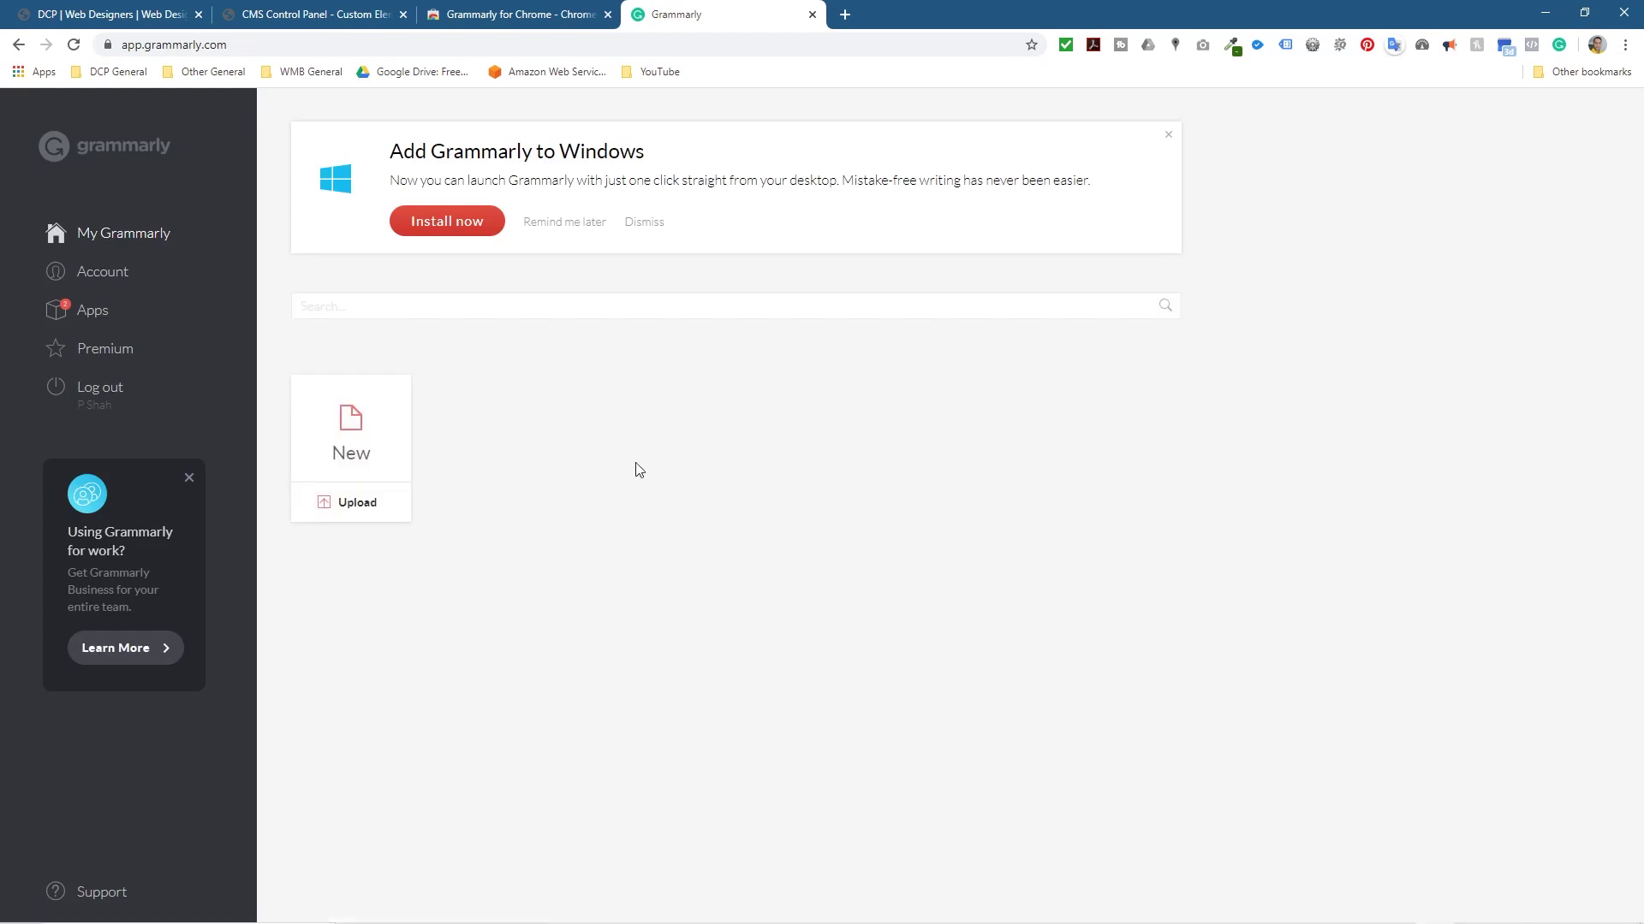
left_click(350, 443)
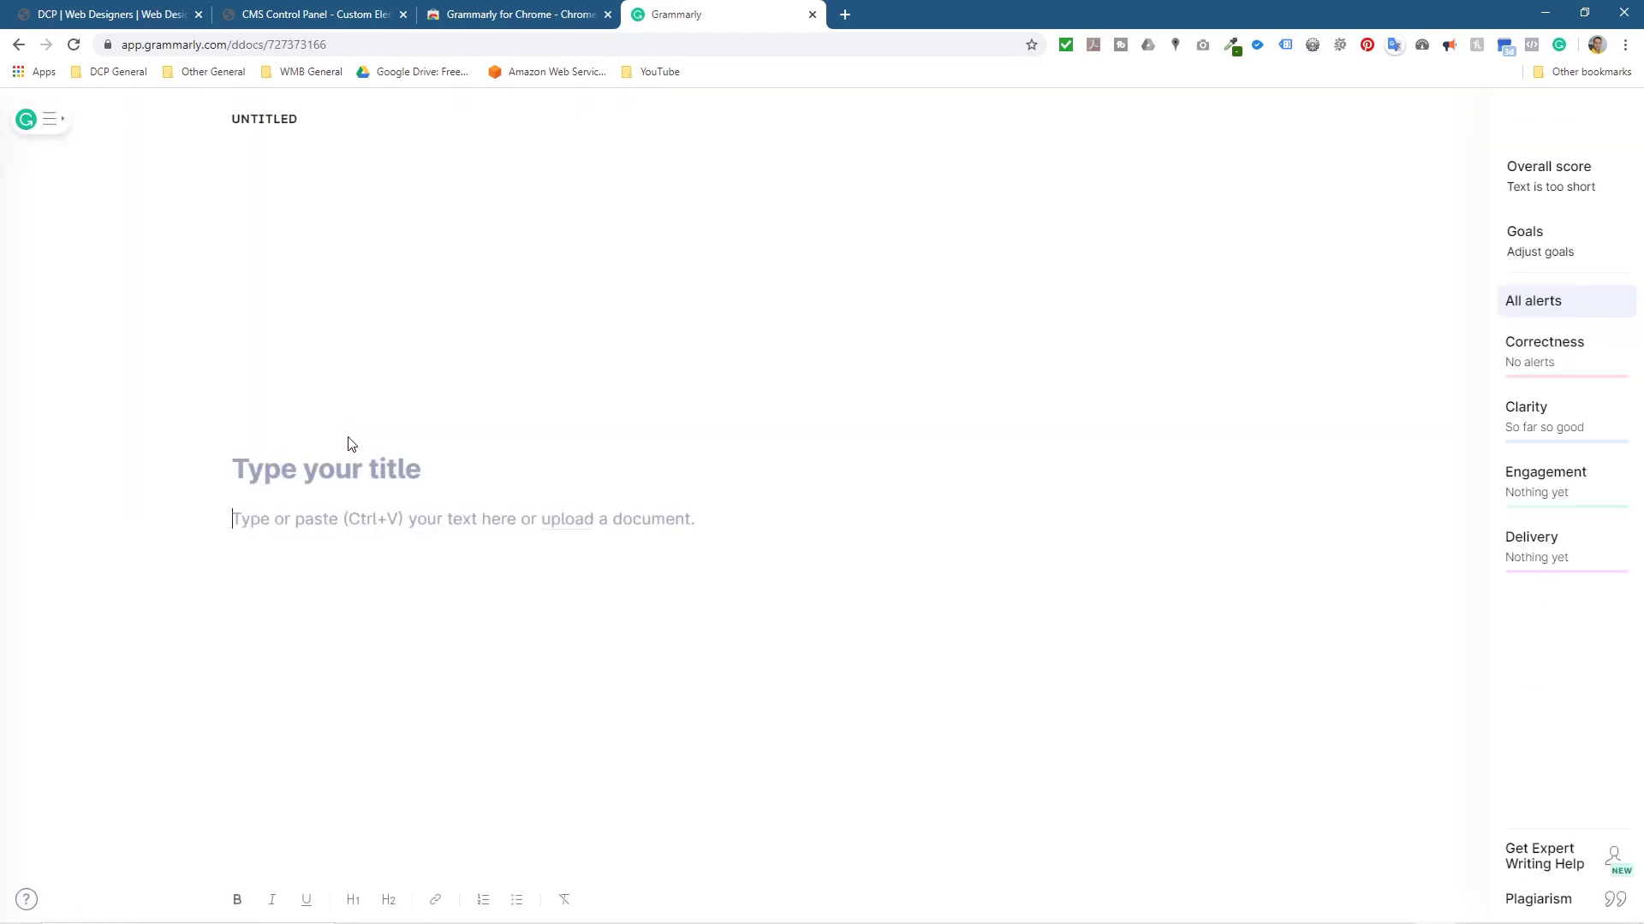
left_click(365, 485)
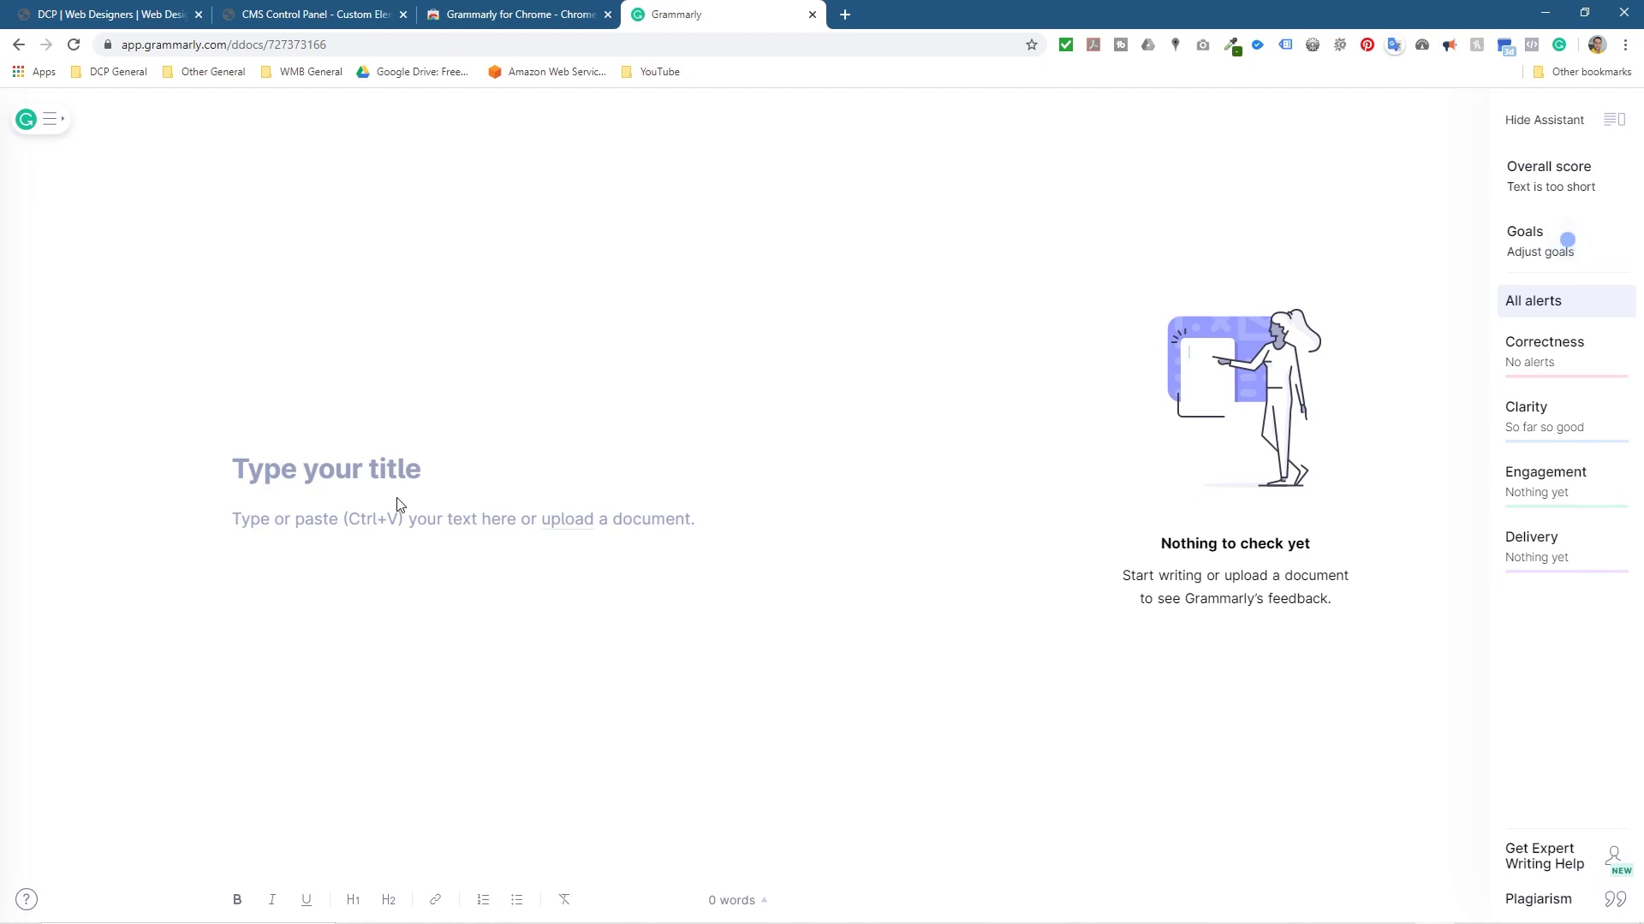
Step: Close the Grammarly for Chrome store page and copy the three paragraphs under "Web Designers" on the DCP website's home page
left_click(102, 13)
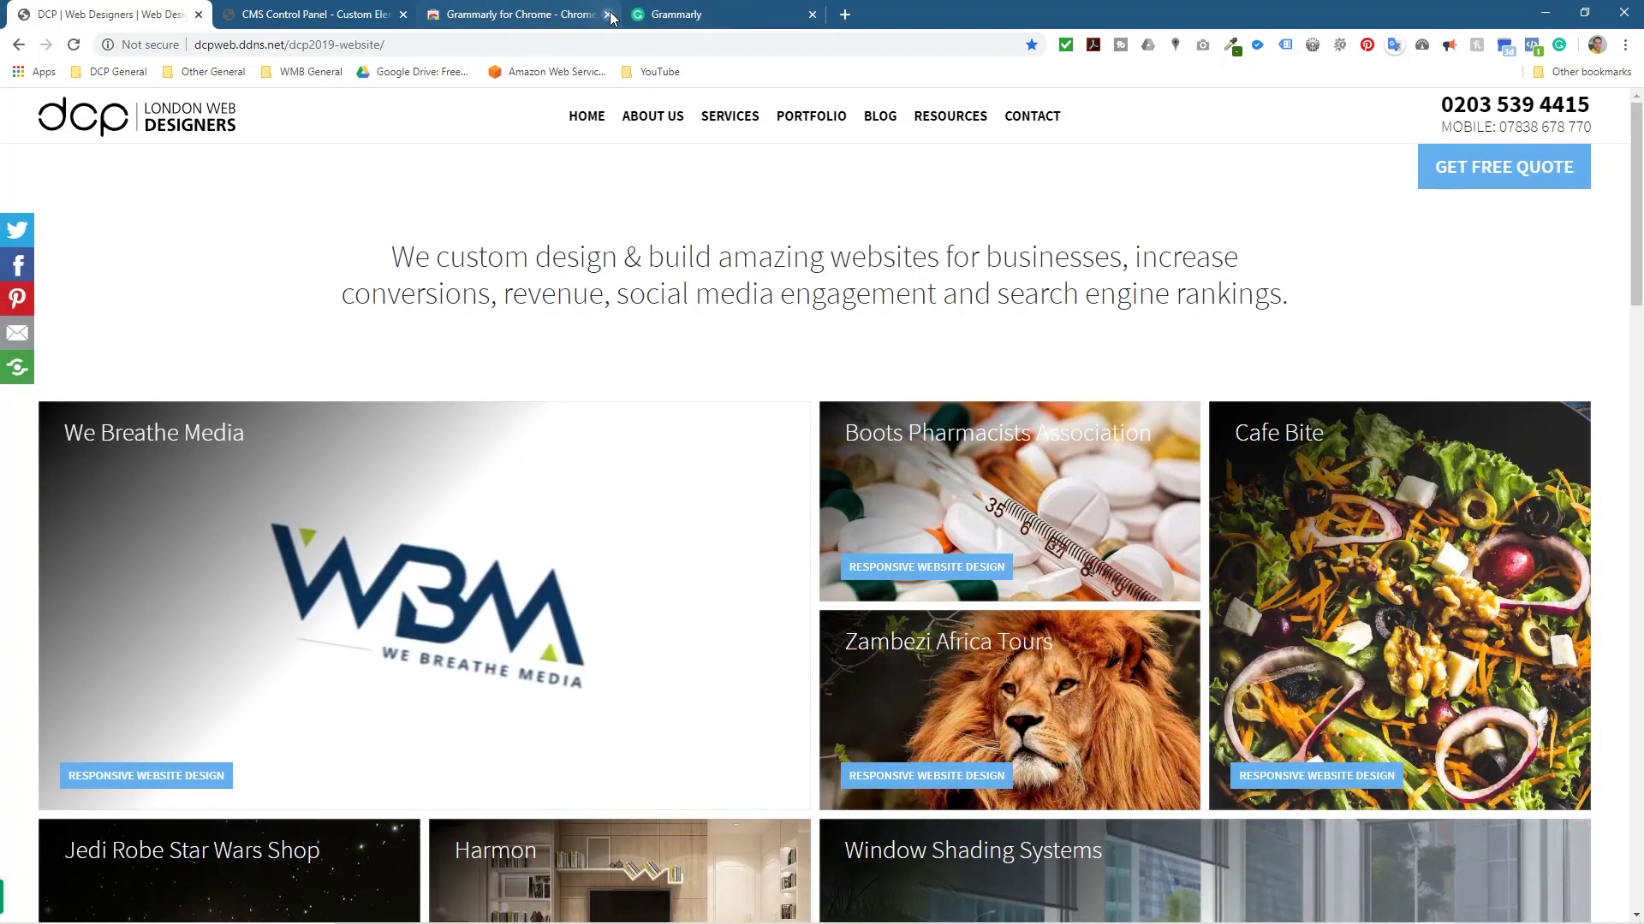
left_click(607, 15)
scroll(789, 331, "down", 1)
scroll(789, 331, "down", 10)
left_click_drag(415, 330, 954, 445)
left_click(955, 444)
left_click_drag(585, 329, 168, 331)
left_click(224, 335)
left_click_drag(1003, 450, 171, 334)
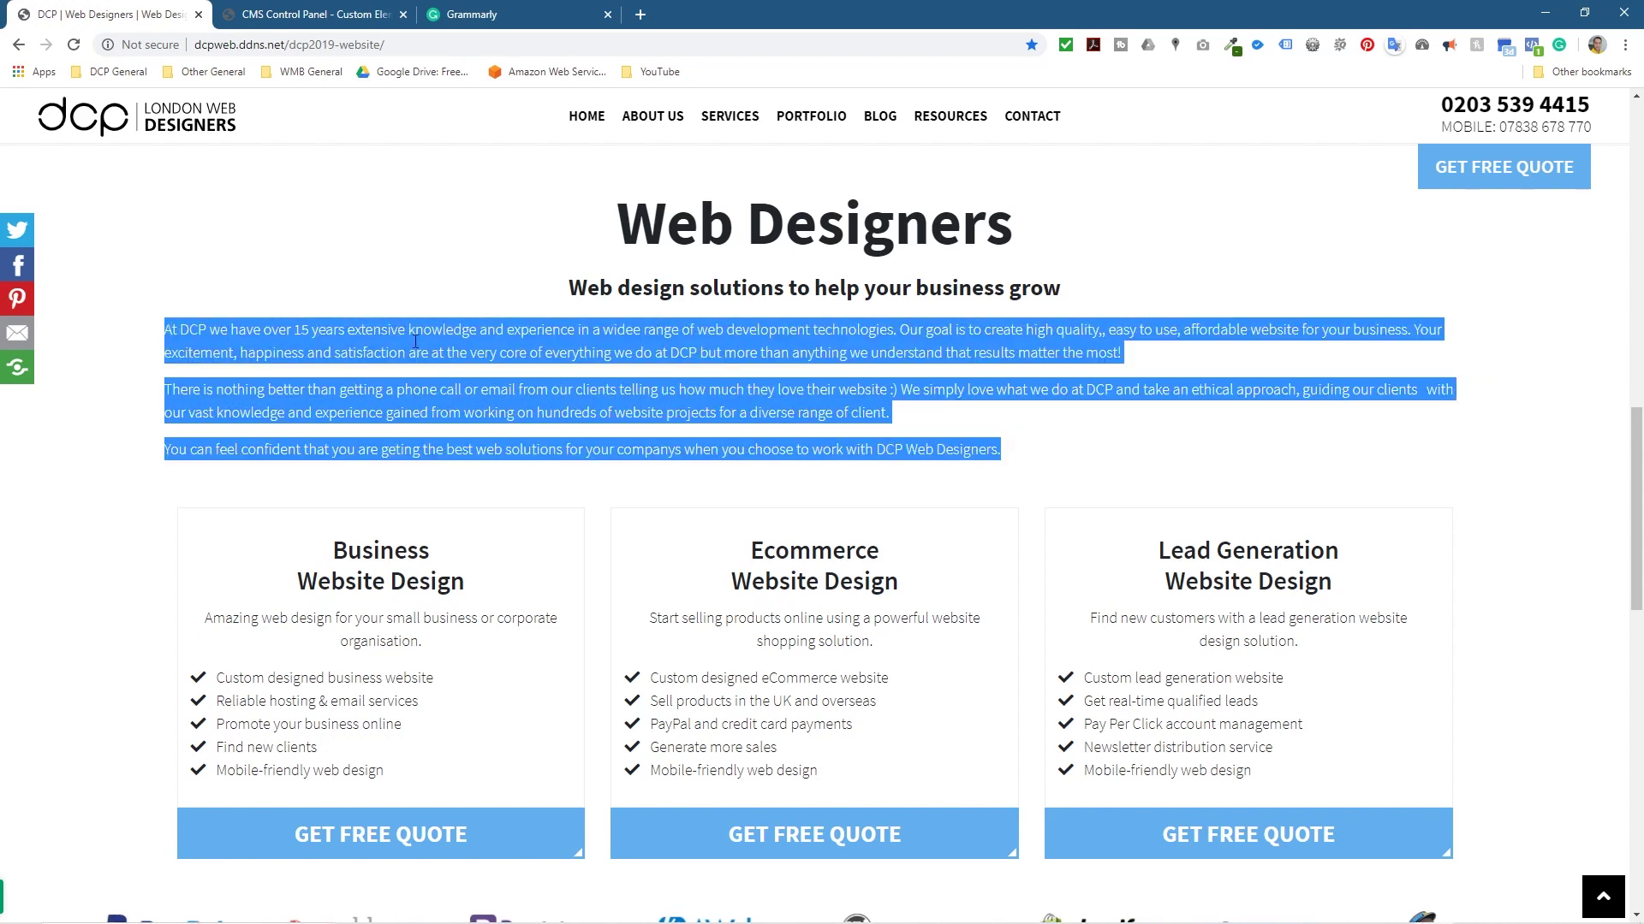
Step: Back in Grammarly, title the new document "dcp home page text" and paste the copied website paragraphs as its body
left_click(480, 15)
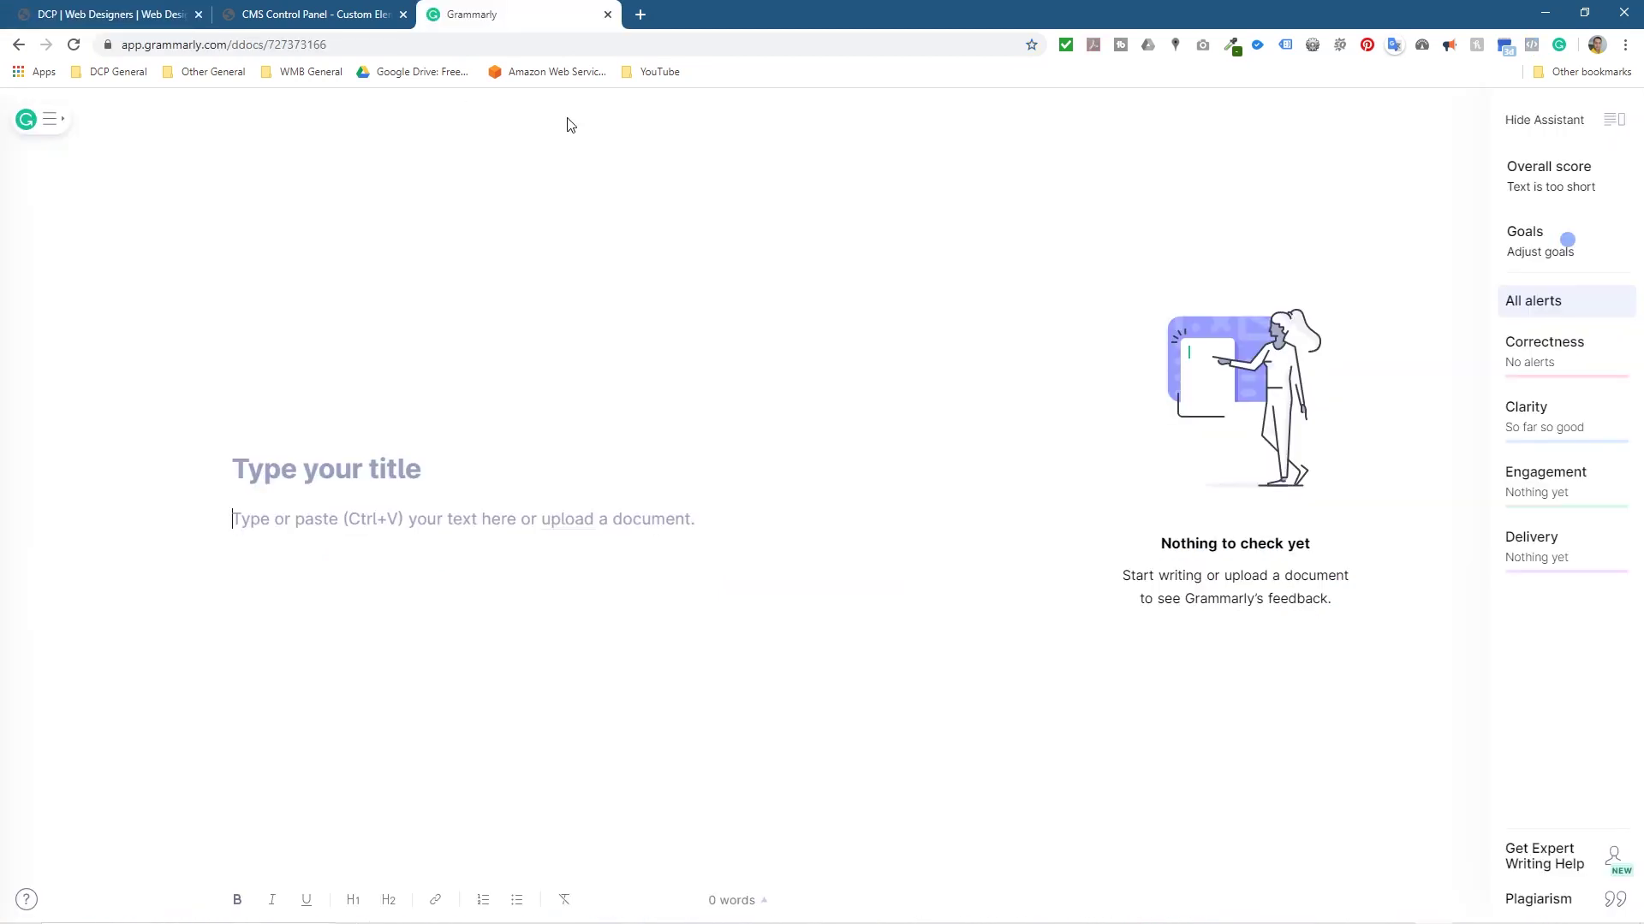
left_click(282, 469)
type("home pa")
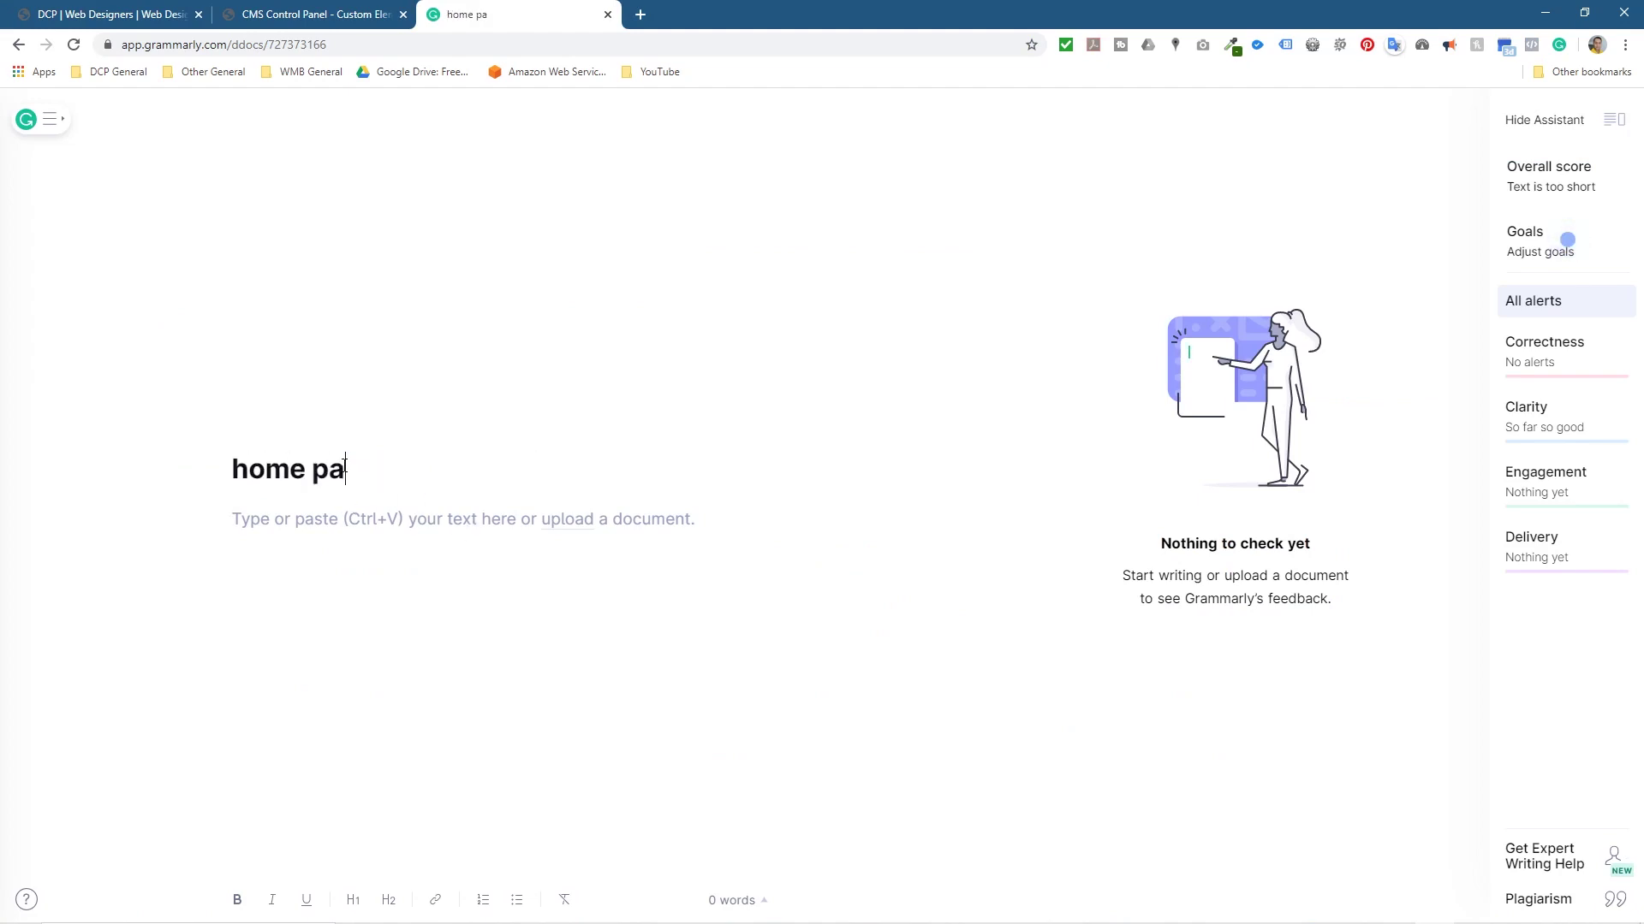
type("ge text")
key("Home")
type("dcp")
left_click(419, 512)
key("ctrl+v")
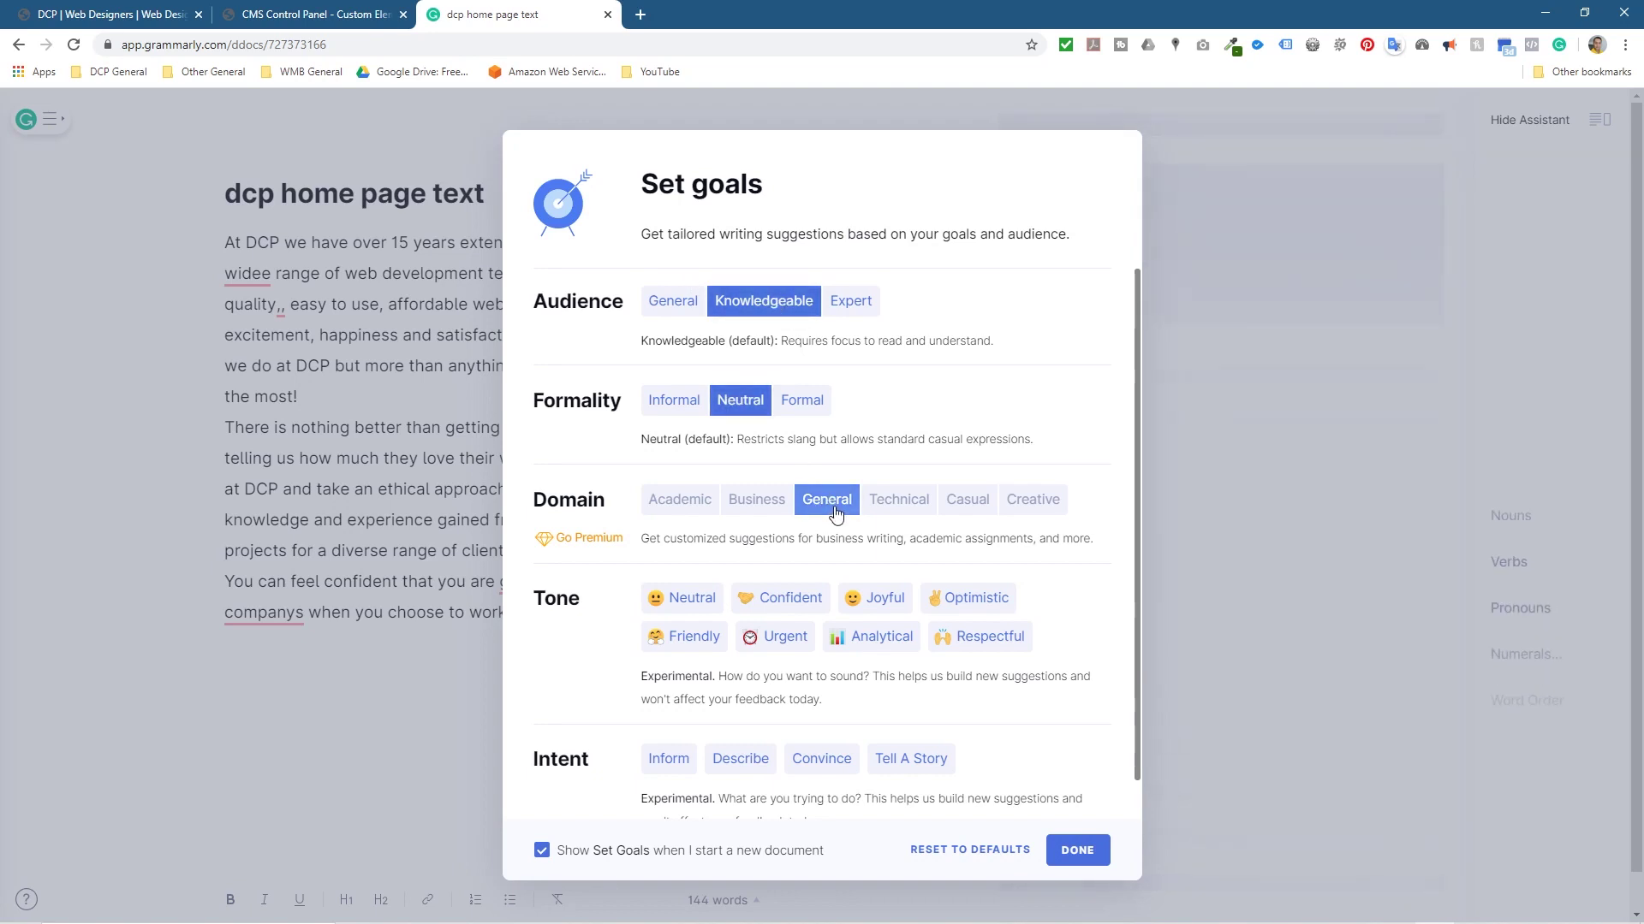
Step: Set the home page text's goals to Confident and Analytical tone with Describe, Convince and Tell A Story intent
left_click(774, 599)
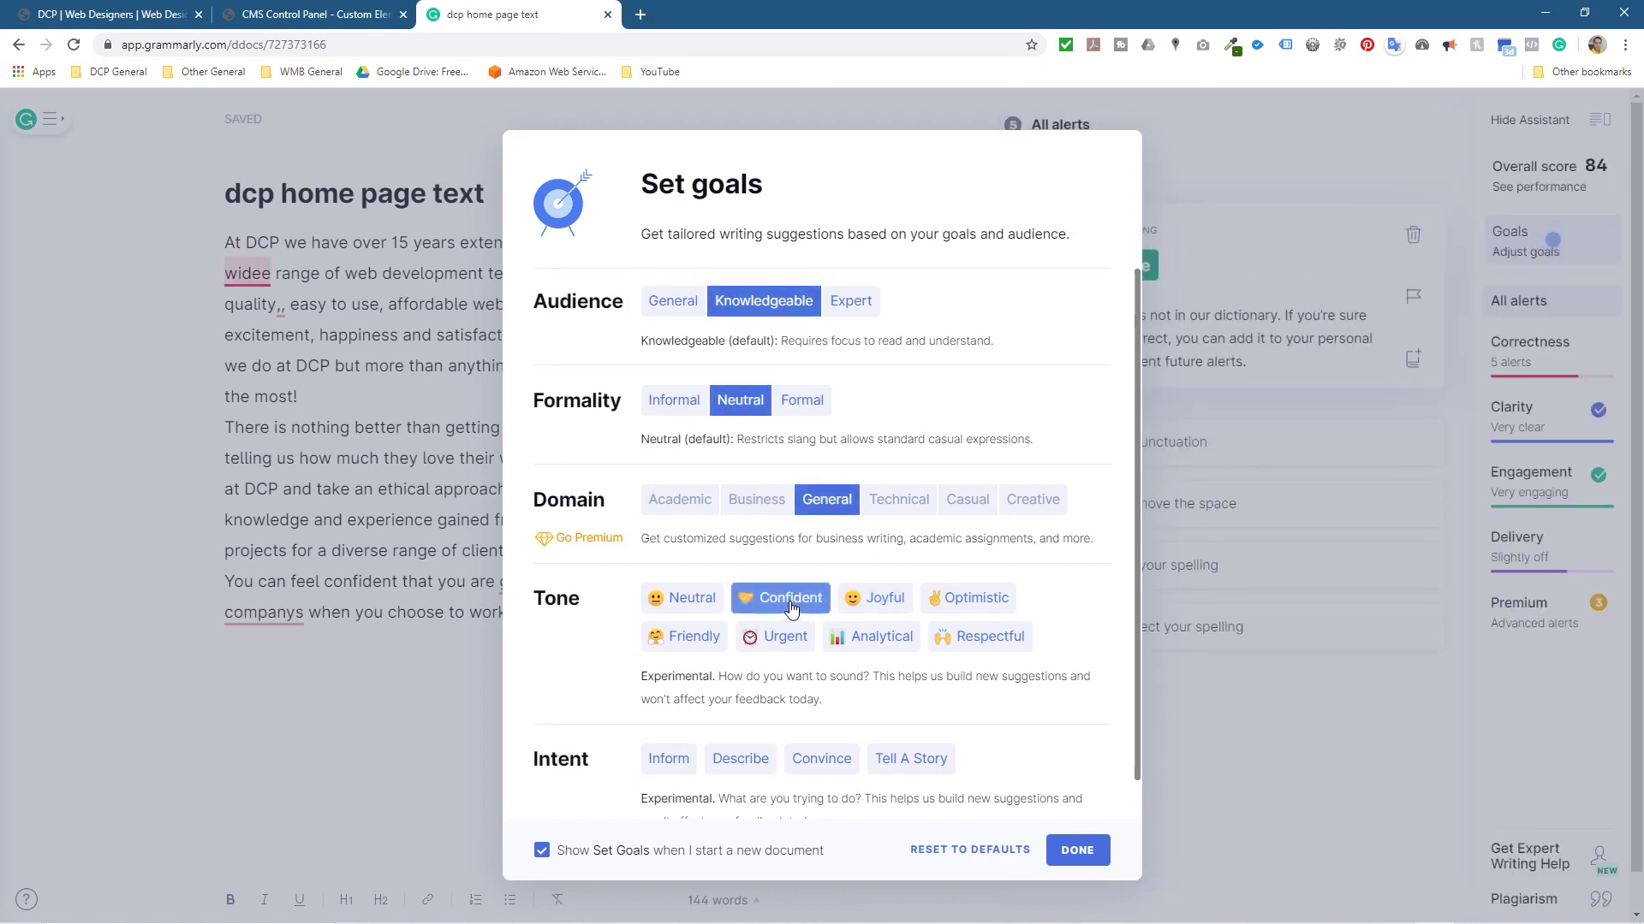
left_click(873, 638)
left_click(758, 766)
left_click(813, 766)
left_click(882, 765)
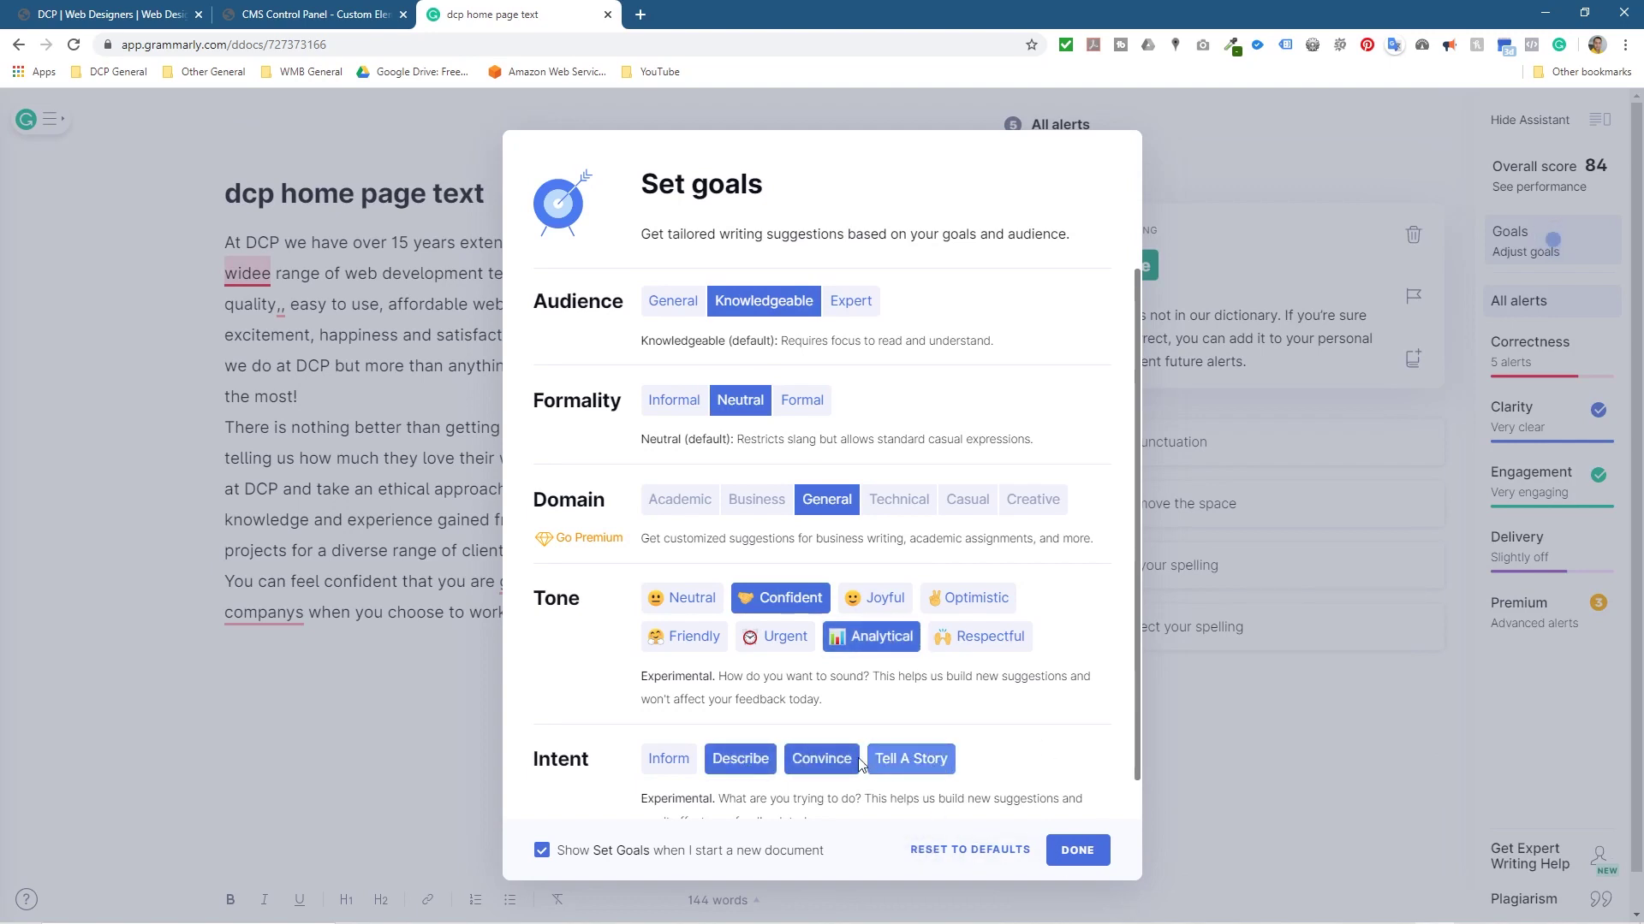
left_click(1076, 850)
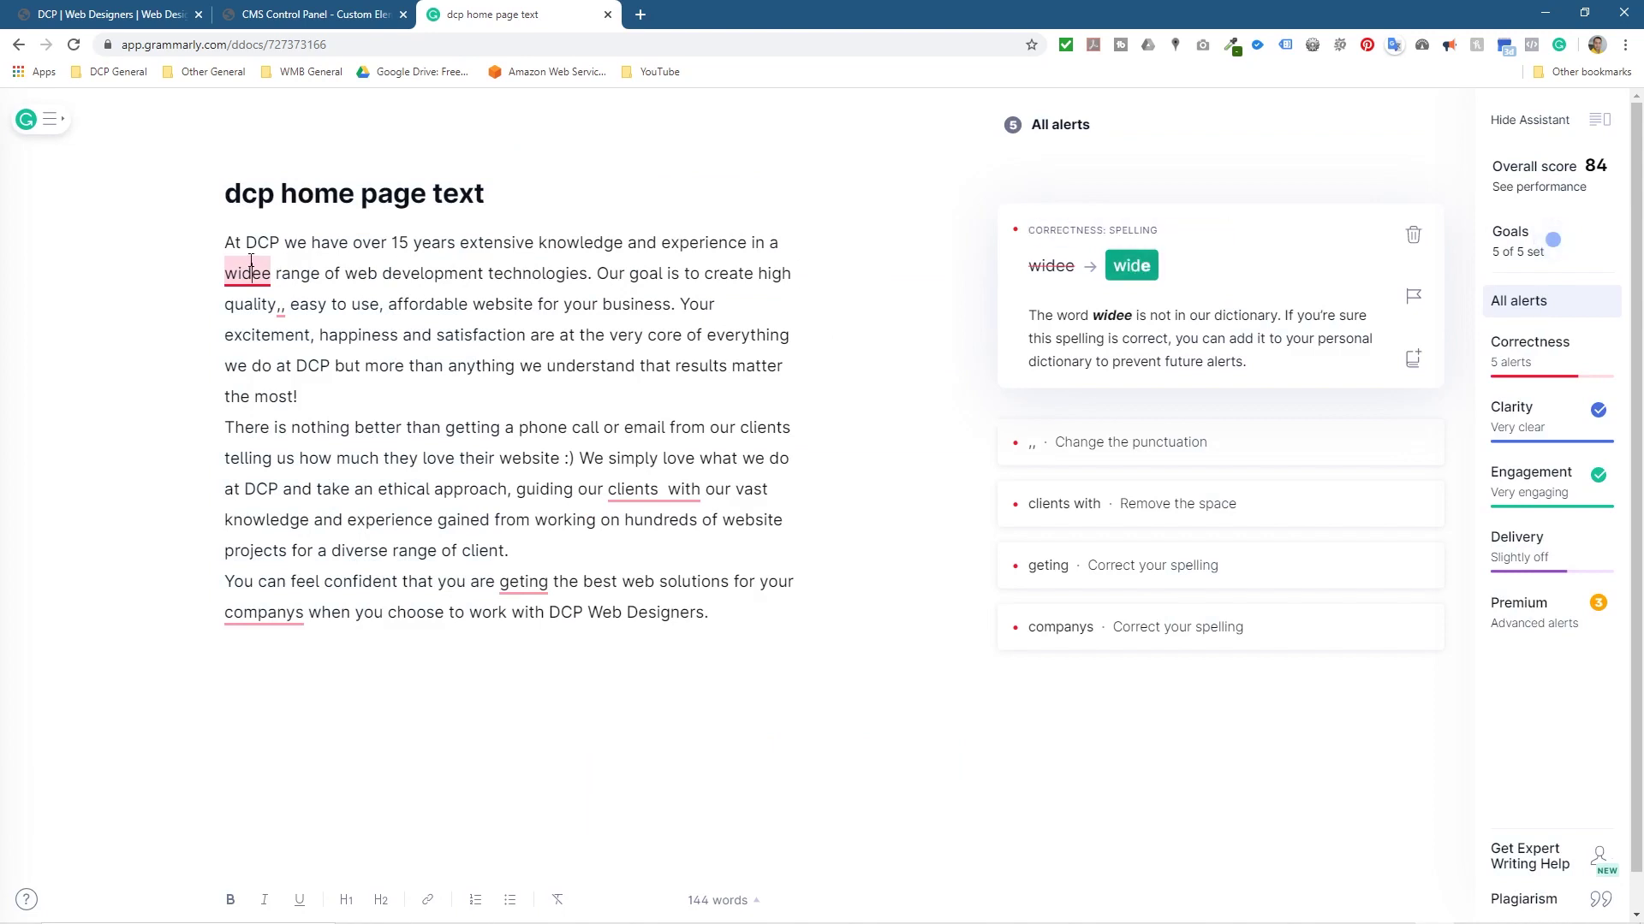
Step: Accept Grammarly's corrections in the document: "wide", a single comma after "quality", single-spaced "clients with", "getting" and "company"
left_click(1131, 267)
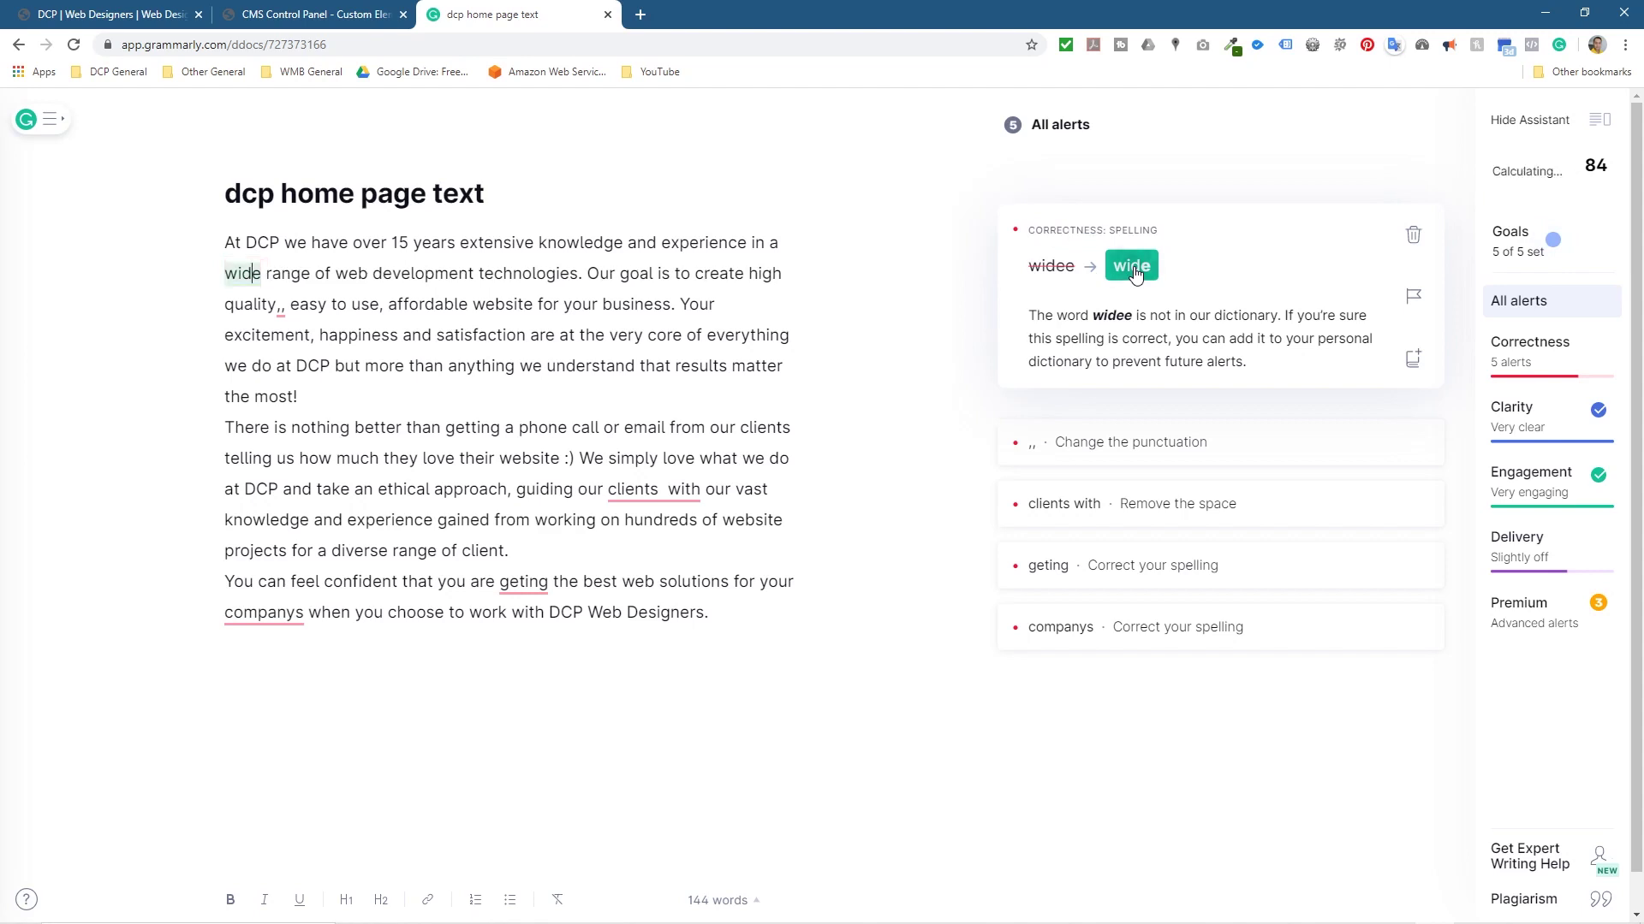
left_click(261, 306)
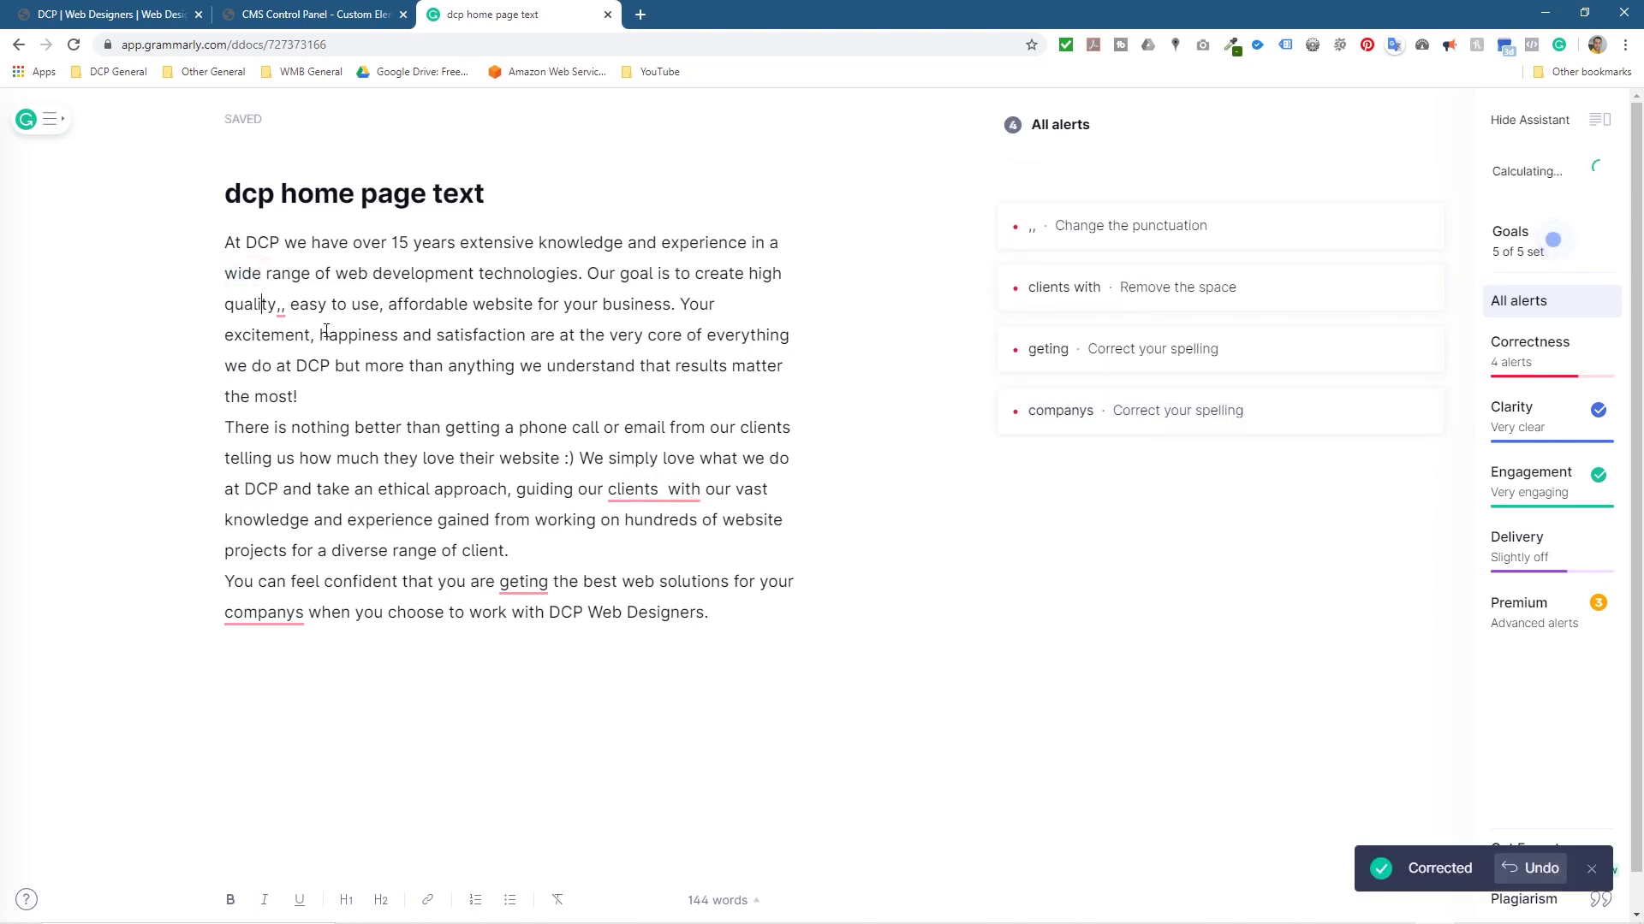
left_click(282, 306)
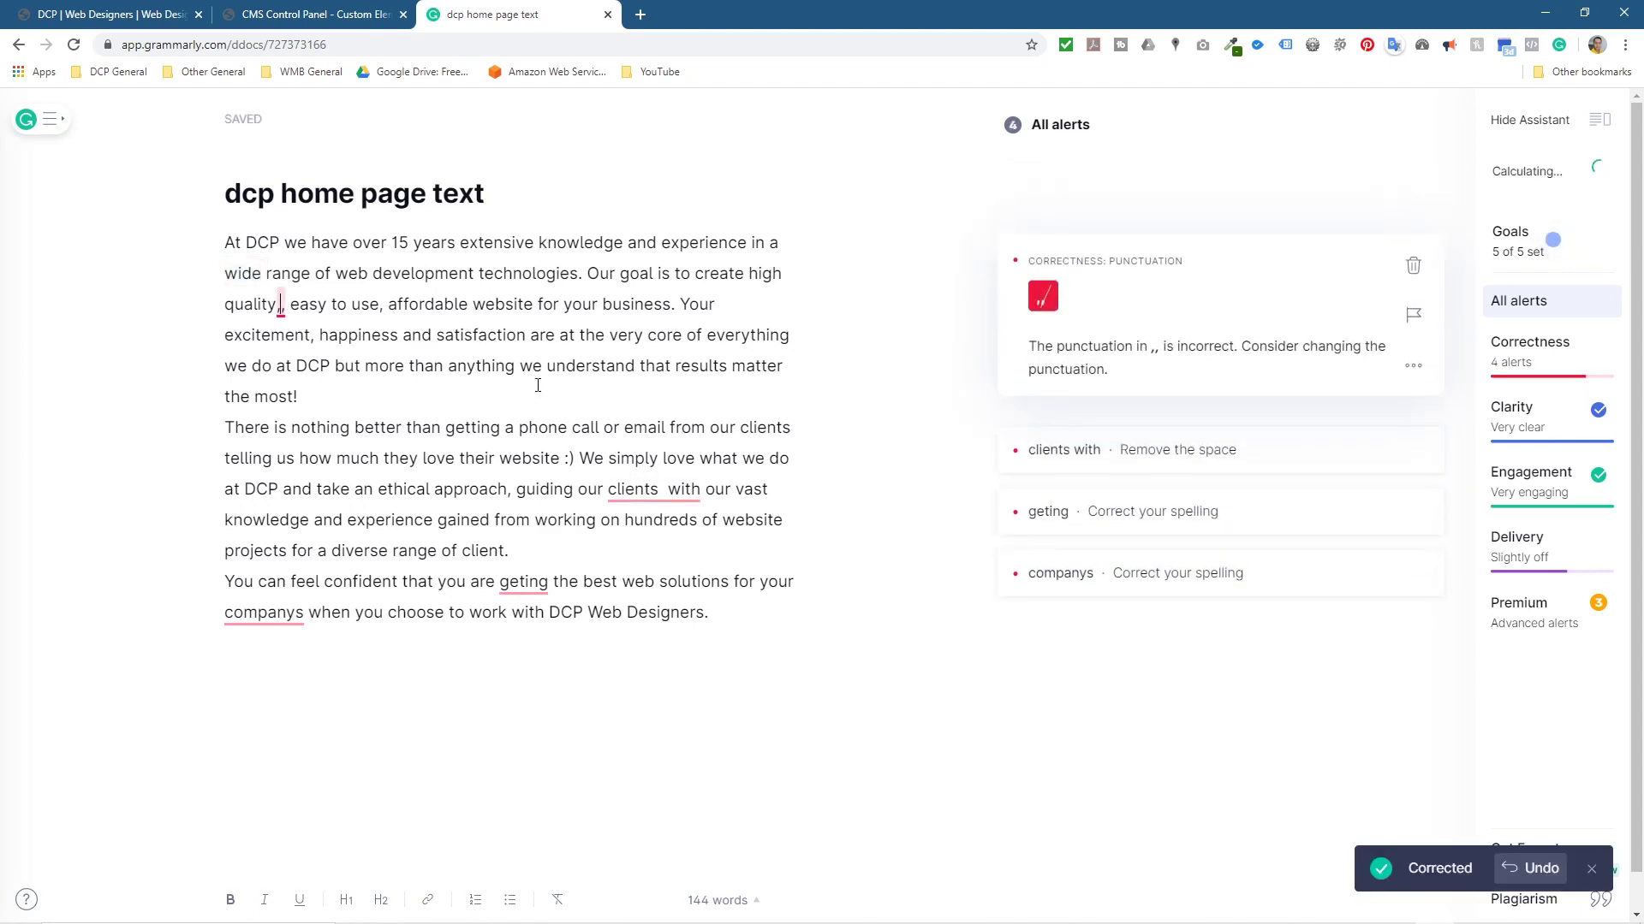
left_click(1044, 301)
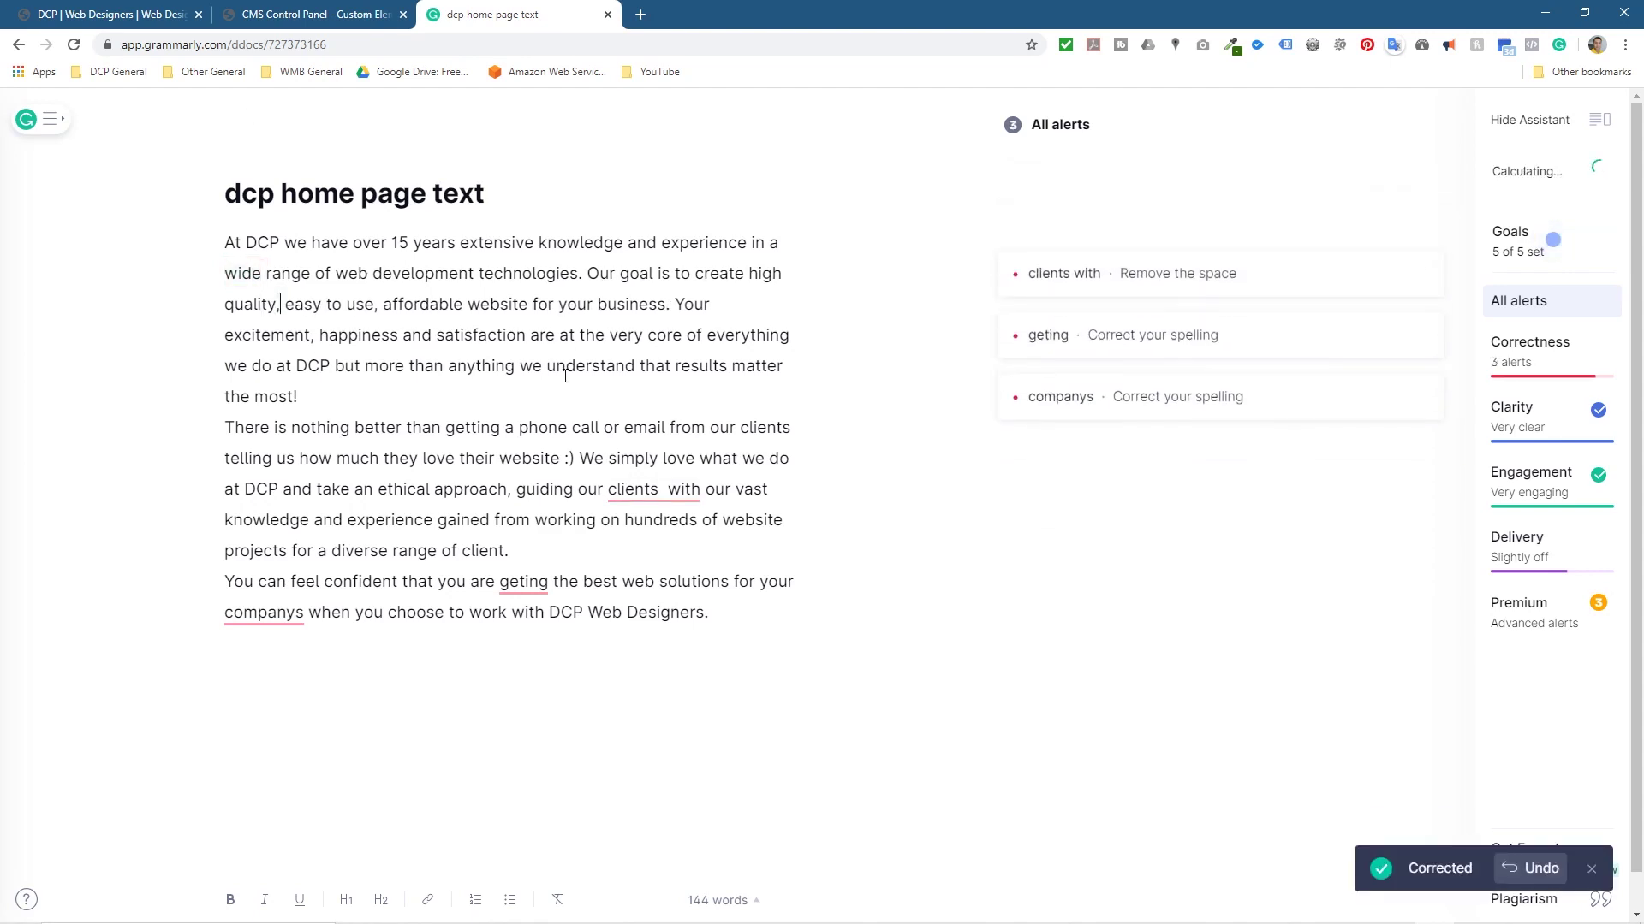
left_click(657, 497)
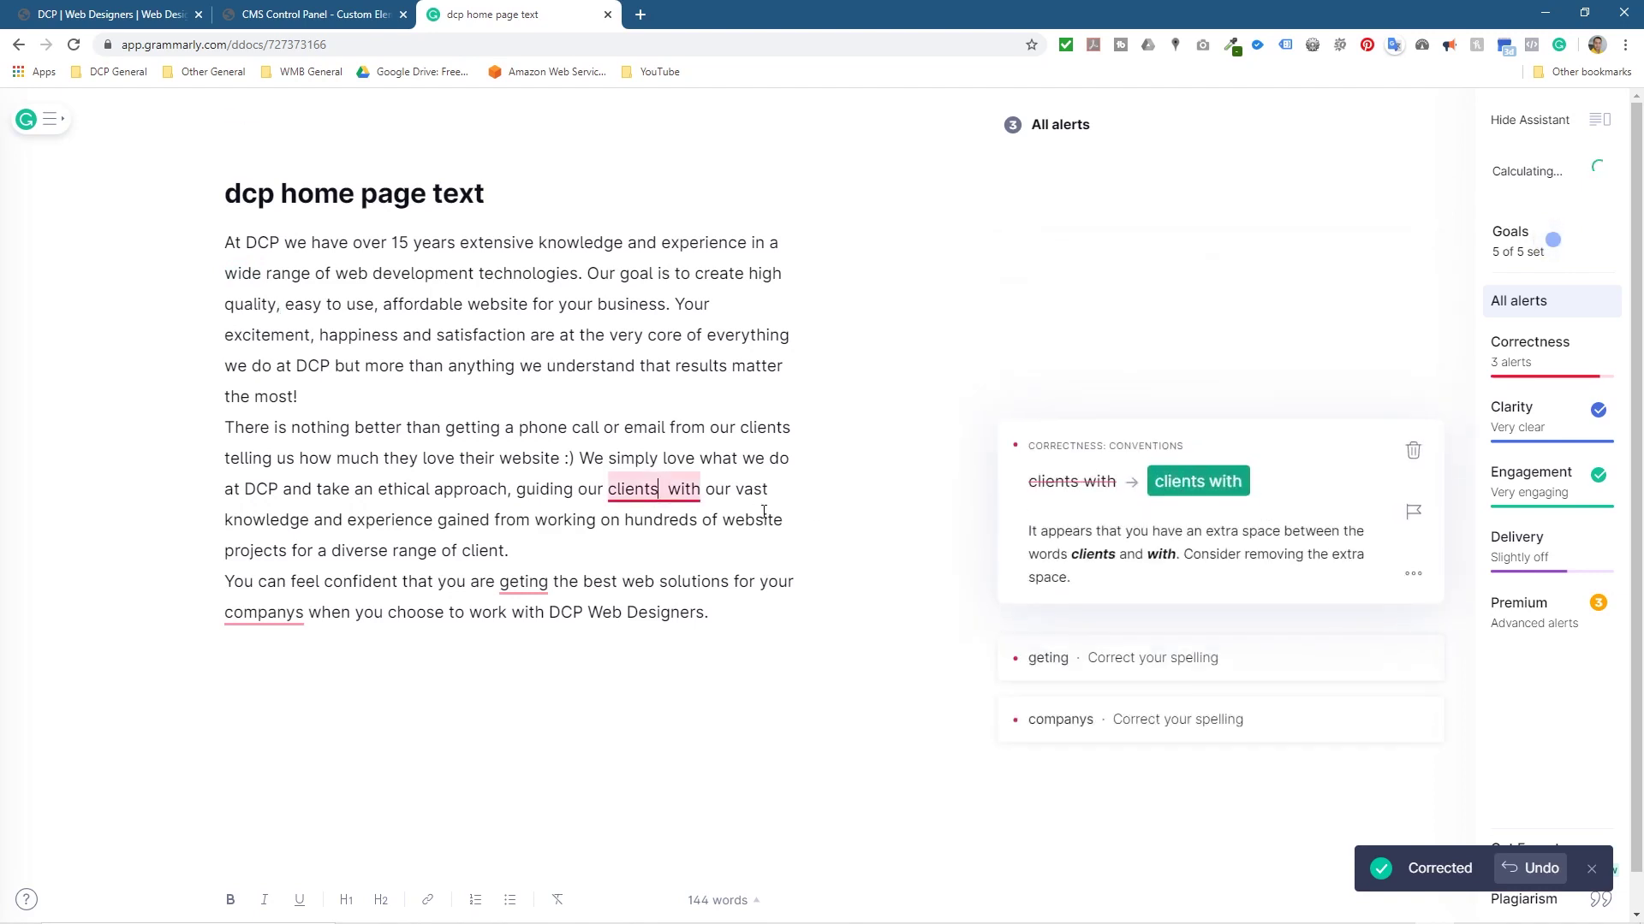
left_click(1202, 485)
left_click(523, 581)
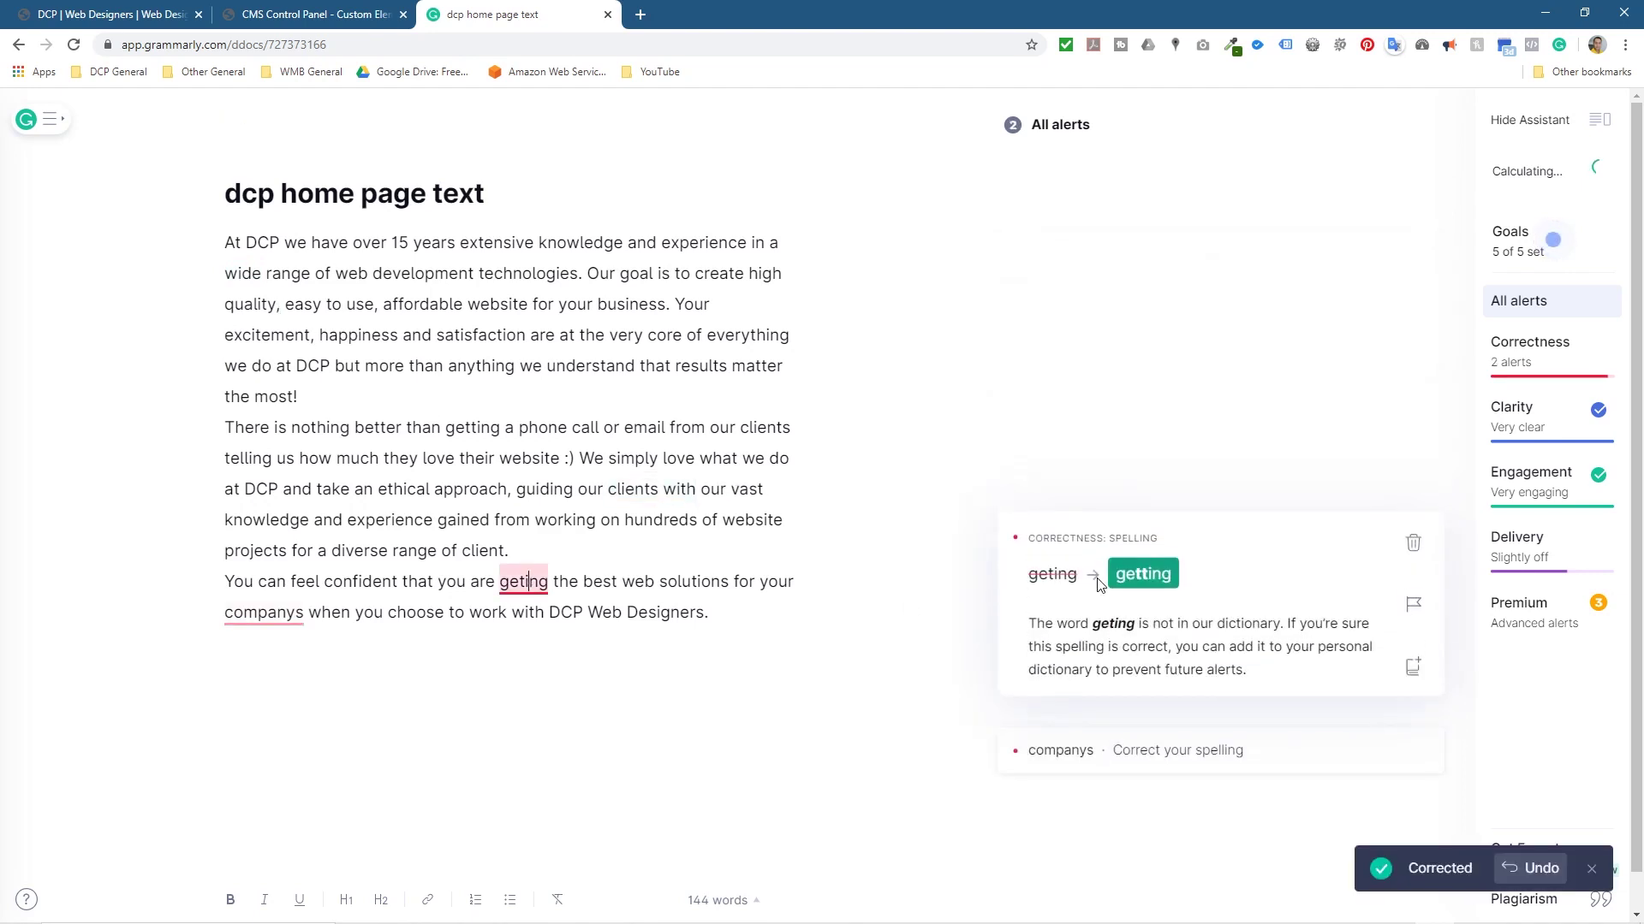
left_click(1160, 585)
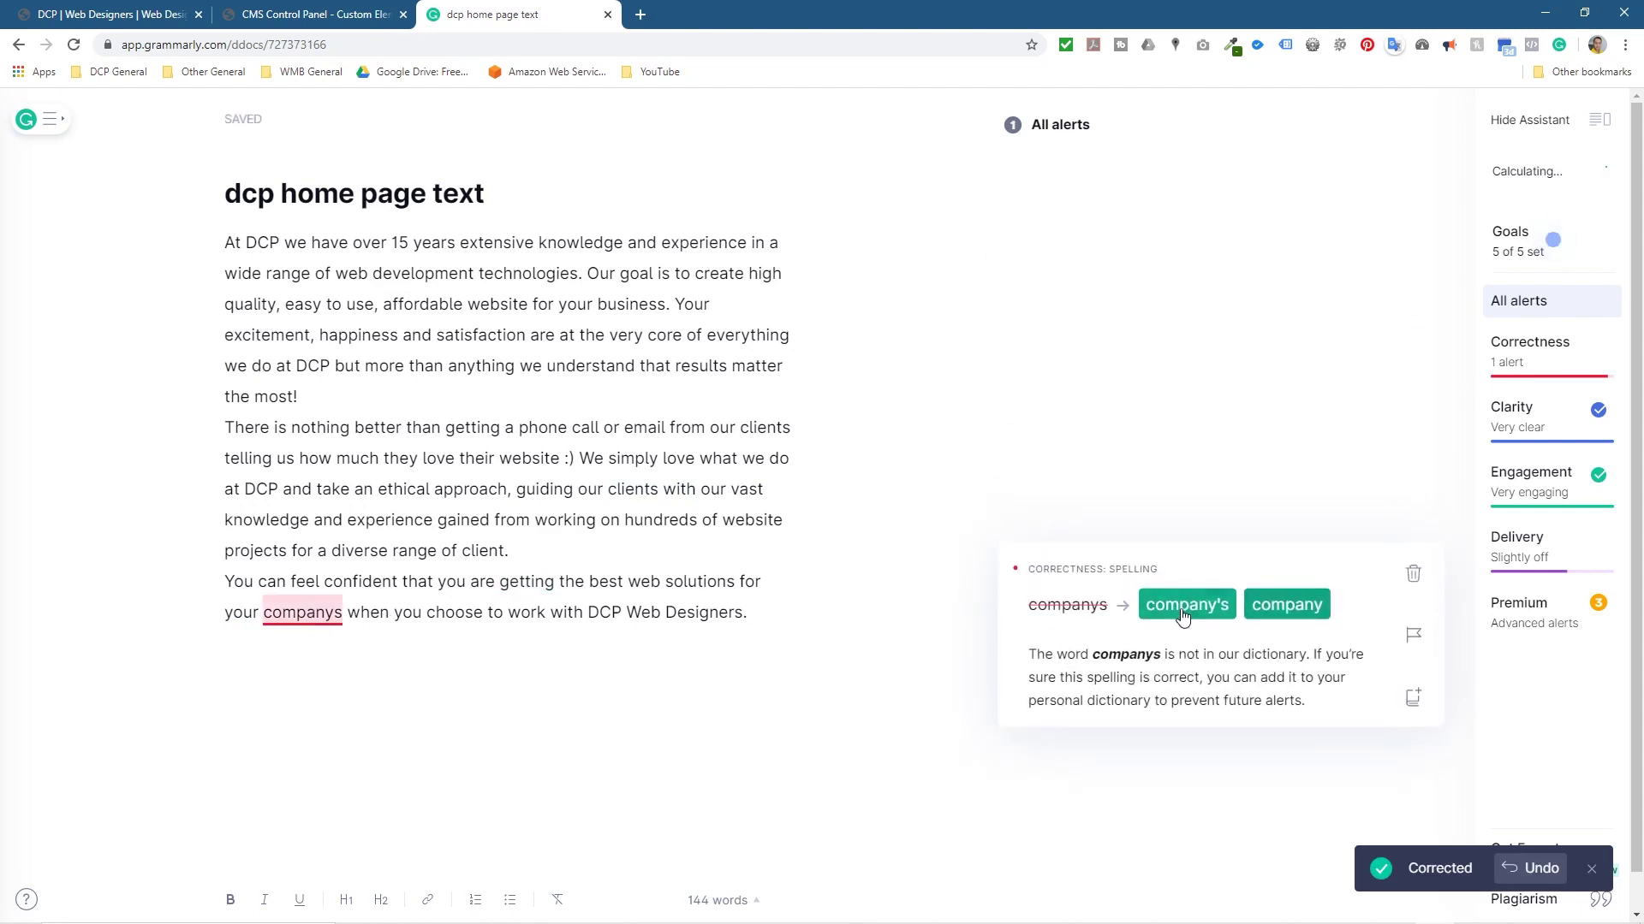
left_click(1295, 613)
left_click_drag(741, 613, 176, 248)
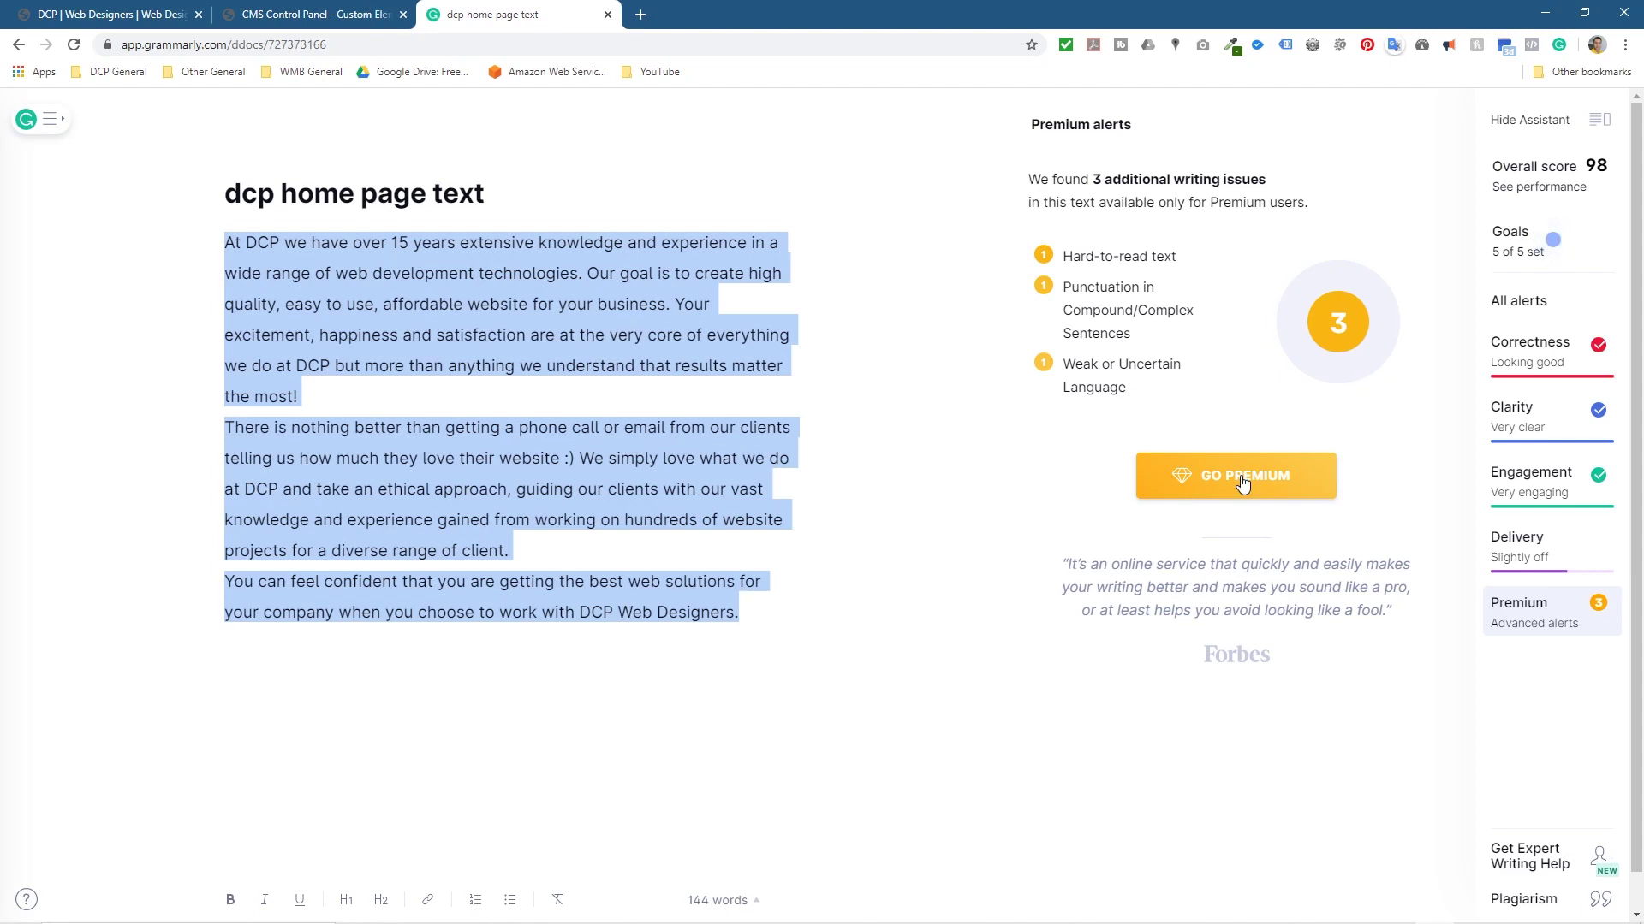
left_click_drag(523, 273, 563, 573)
left_click(562, 573)
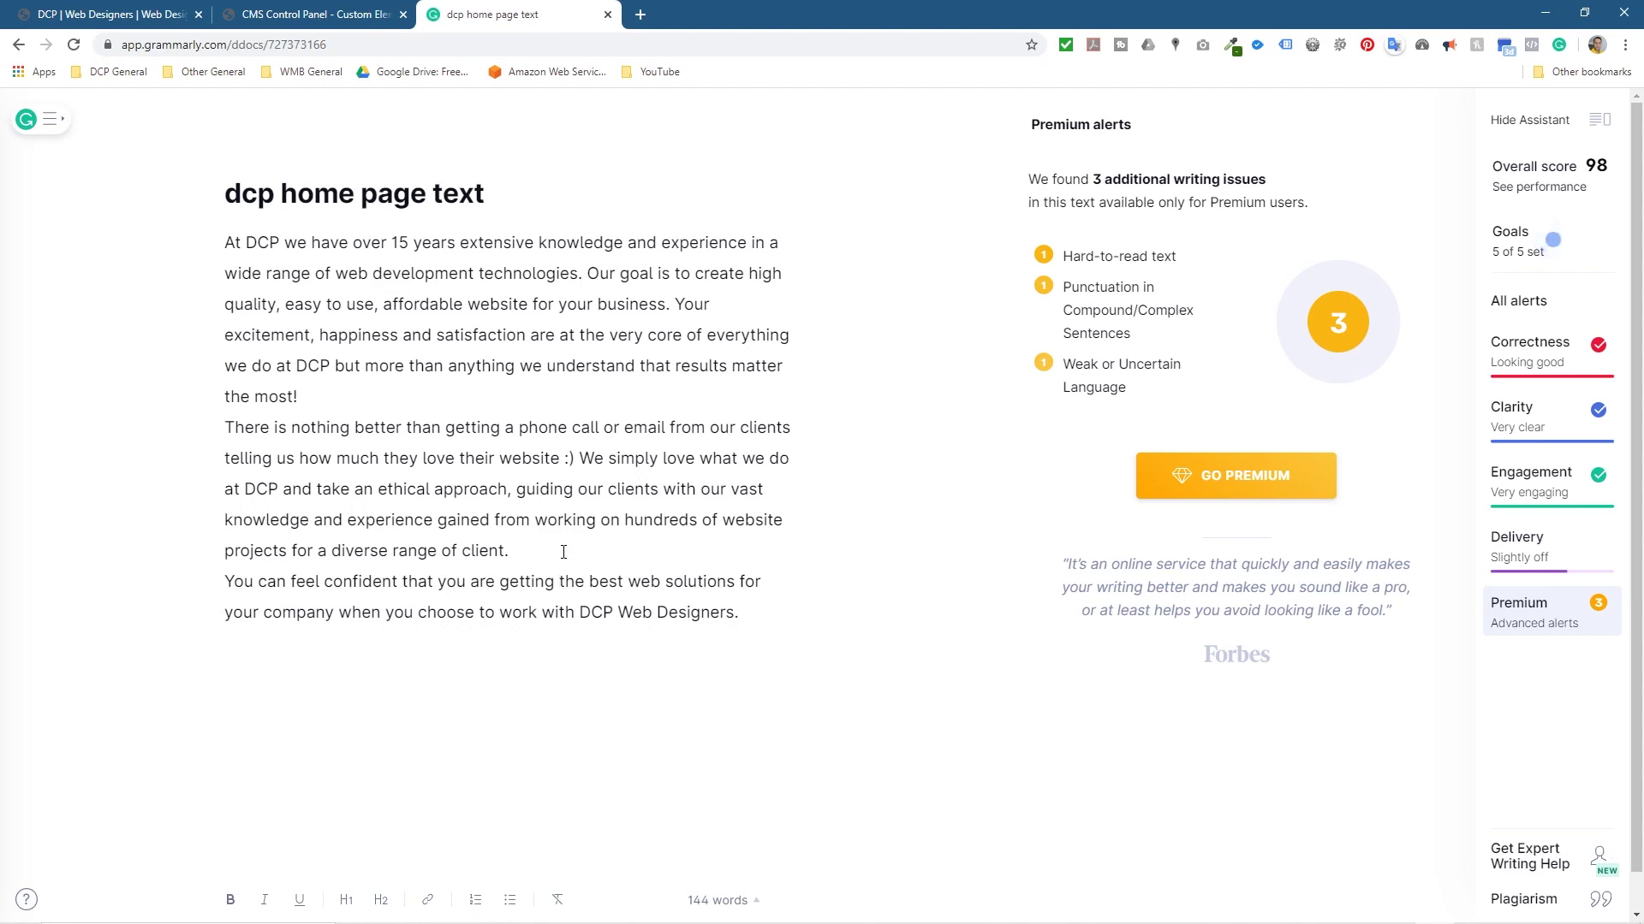
left_click_drag(224, 242, 599, 548)
left_click(598, 548)
Step: In the website's CMS Control Panel, open the HOME PAGE - PRICE BOX custom element for editing and maximize its content editor
left_click(128, 17)
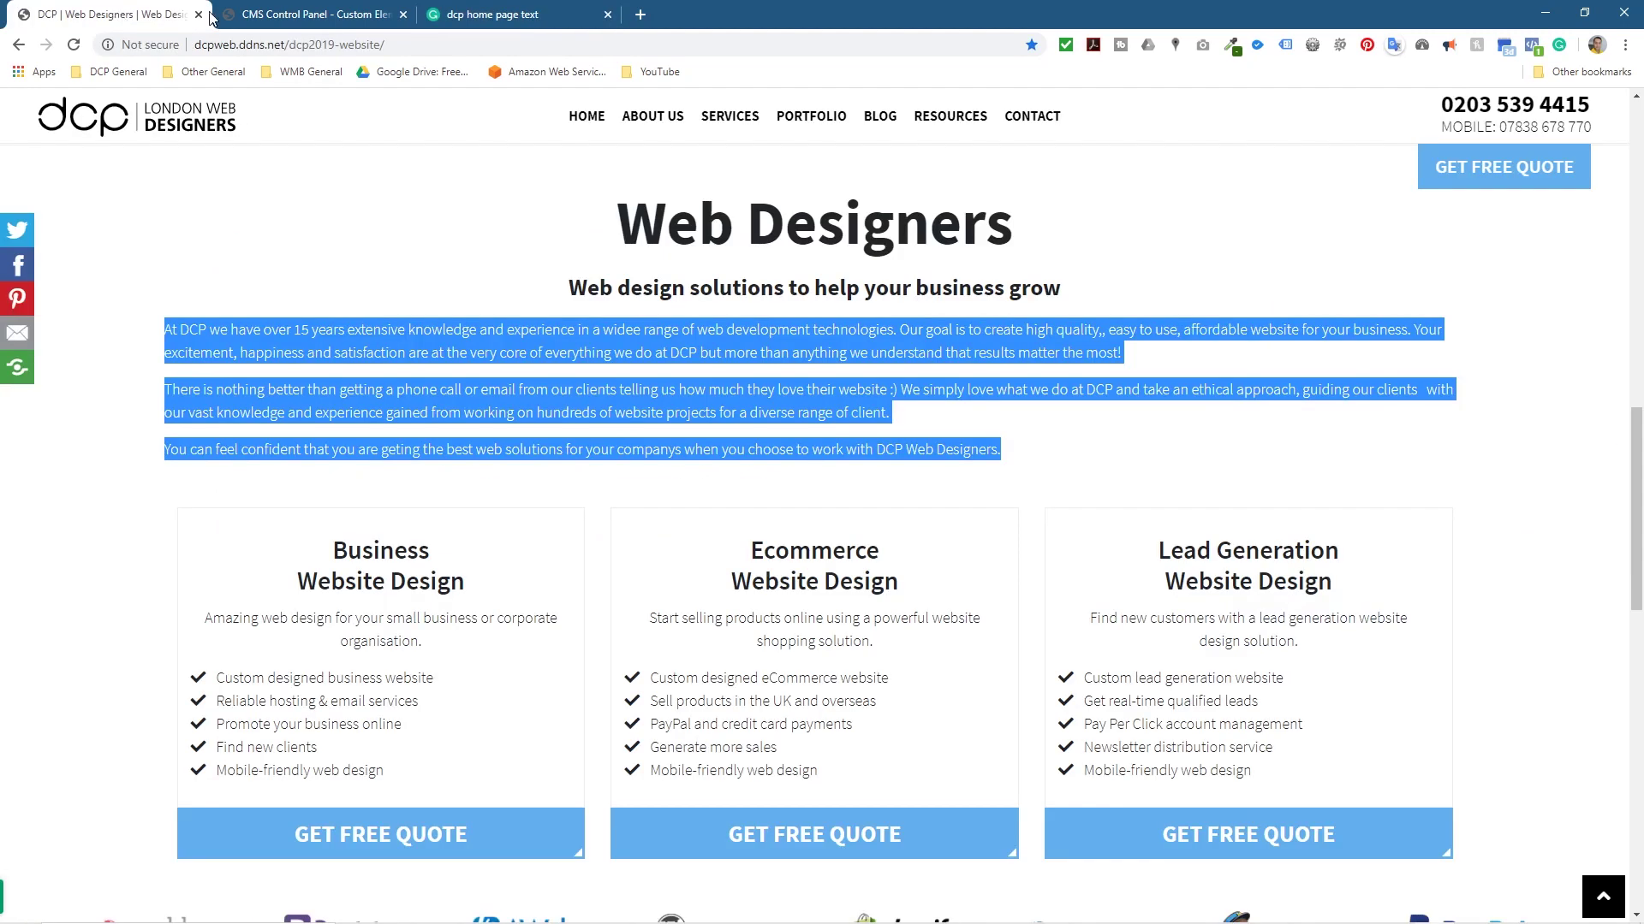
left_click(217, 15)
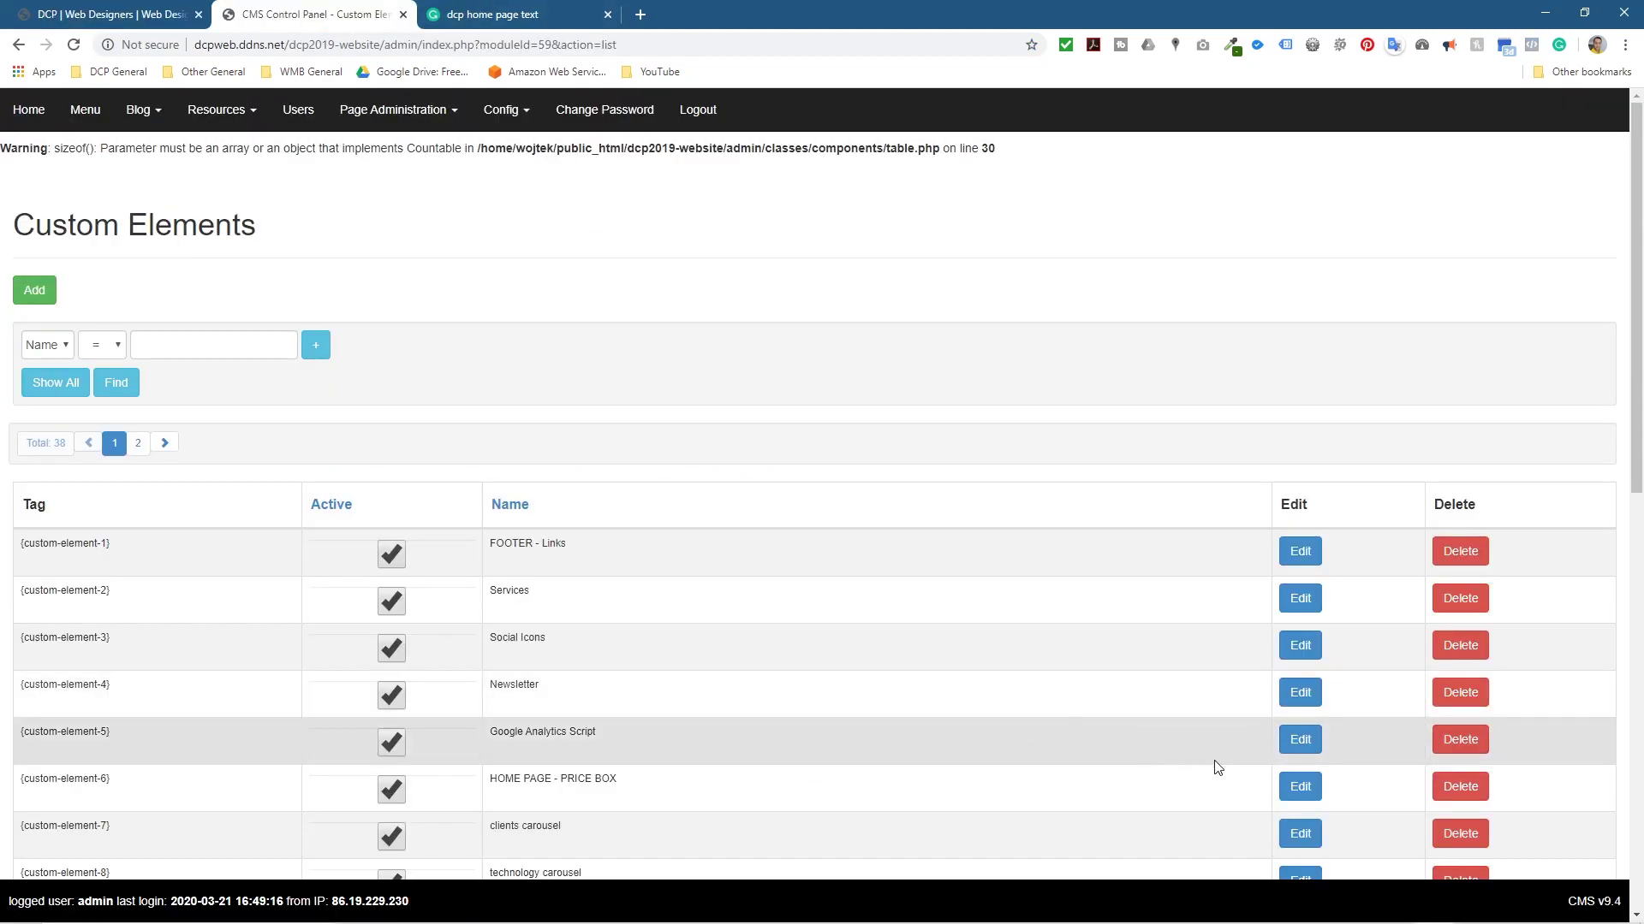
left_click(1299, 785)
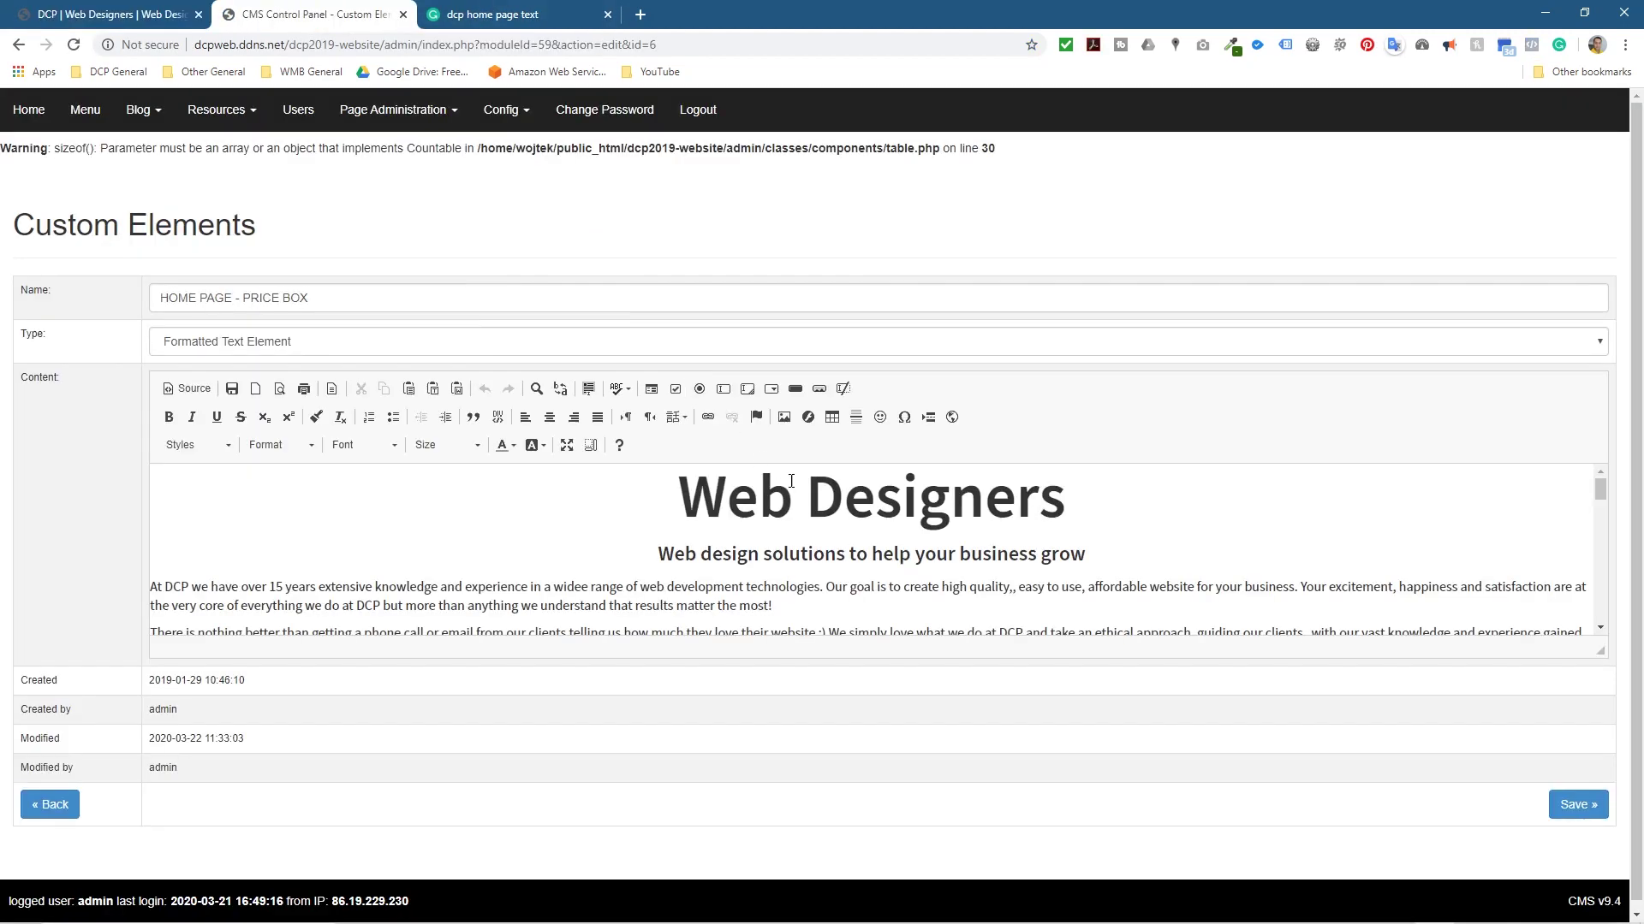
left_click(567, 445)
left_click(777, 304)
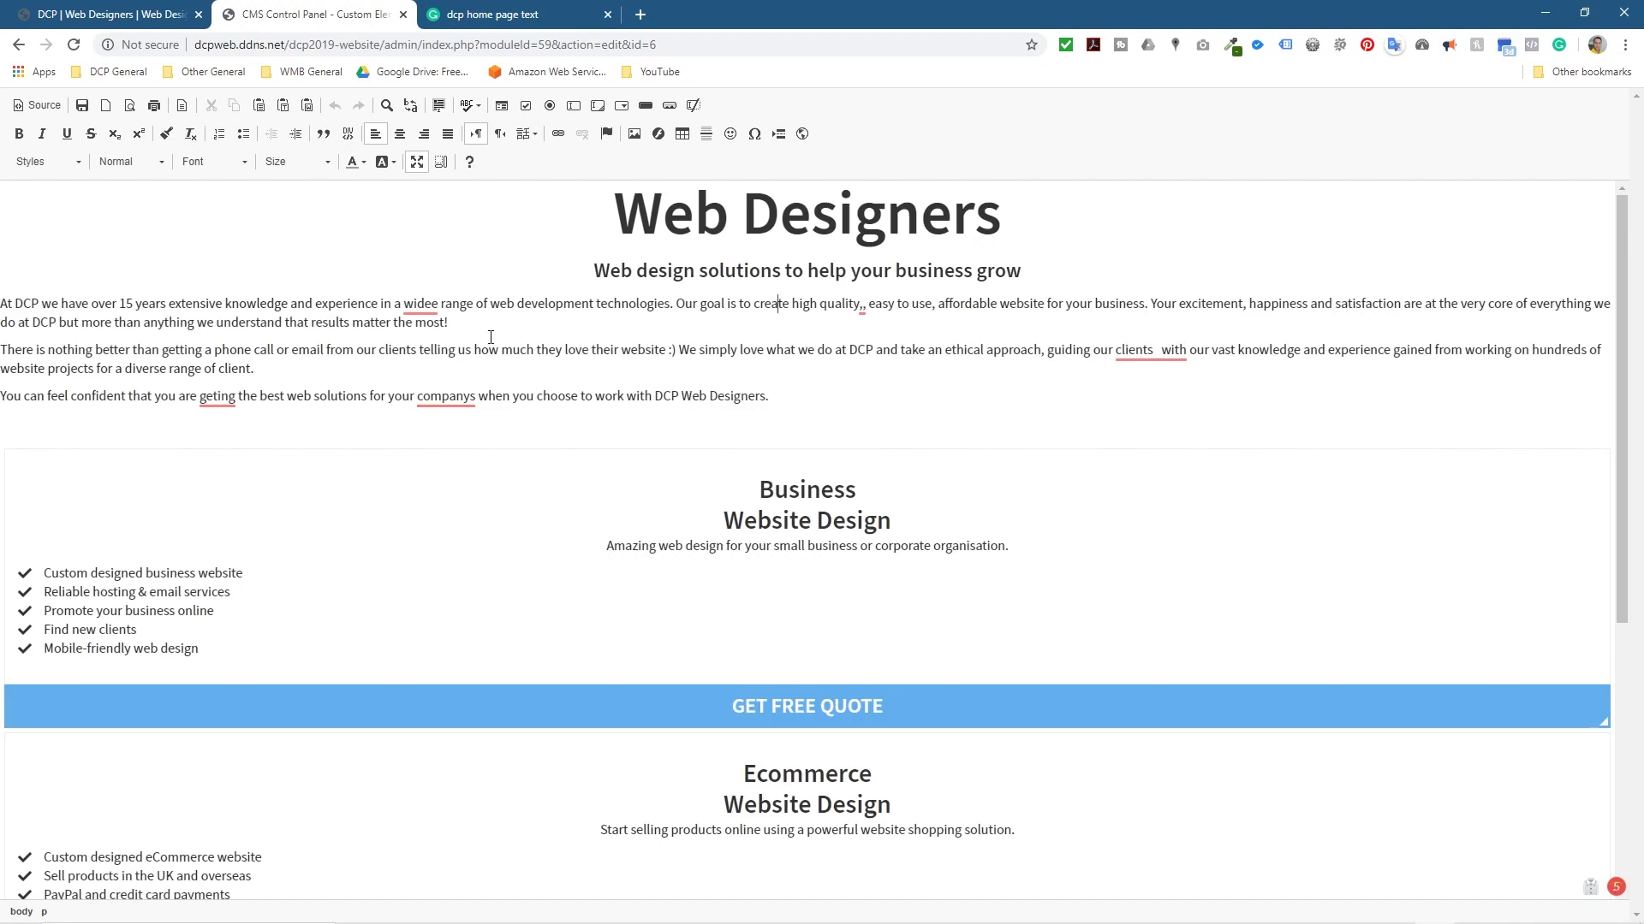
left_click(507, 17)
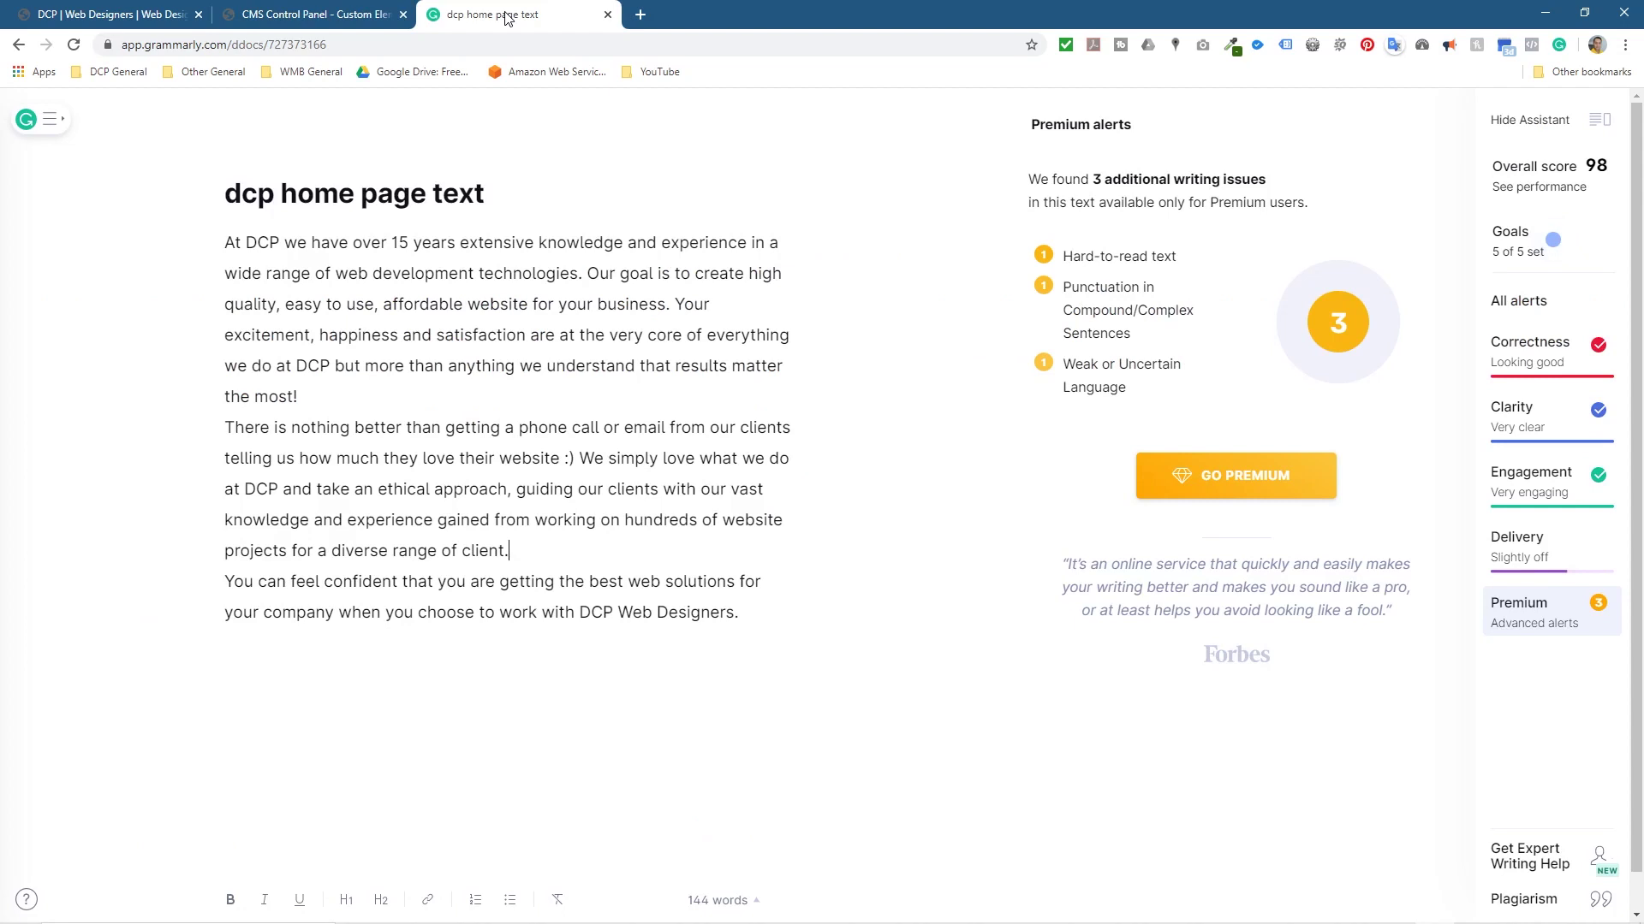
left_click(333, 15)
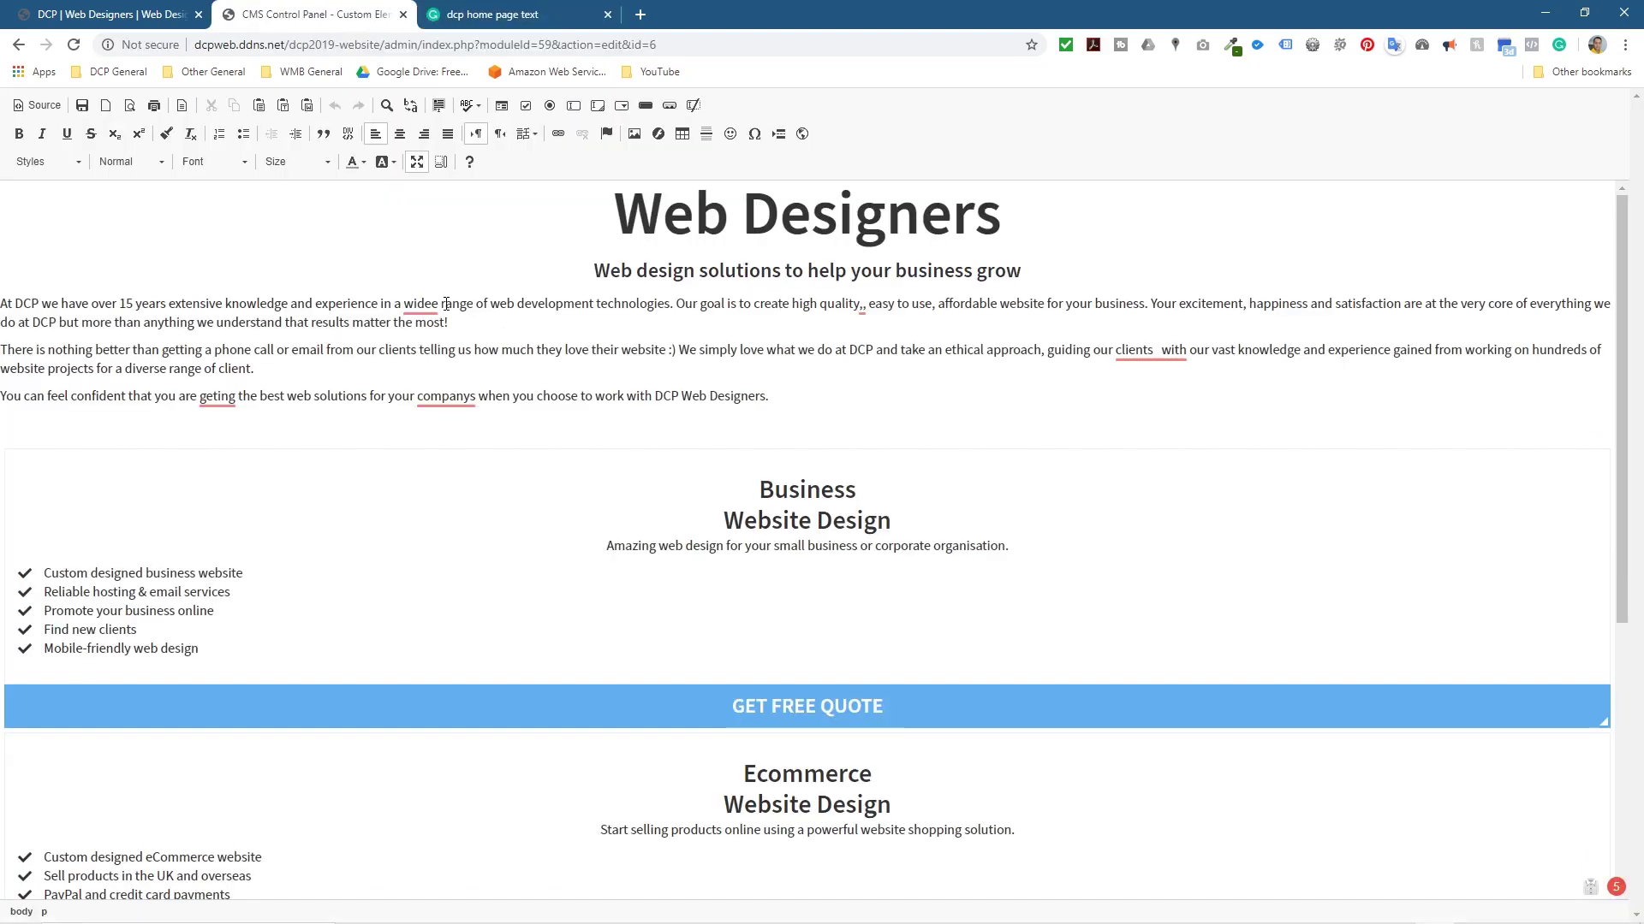
Step: Apply Grammarly's suggestions to the CMS content: "wide", a single comma after "quality", single-spaced "clients with", "getting" and "company"
left_click(407, 303)
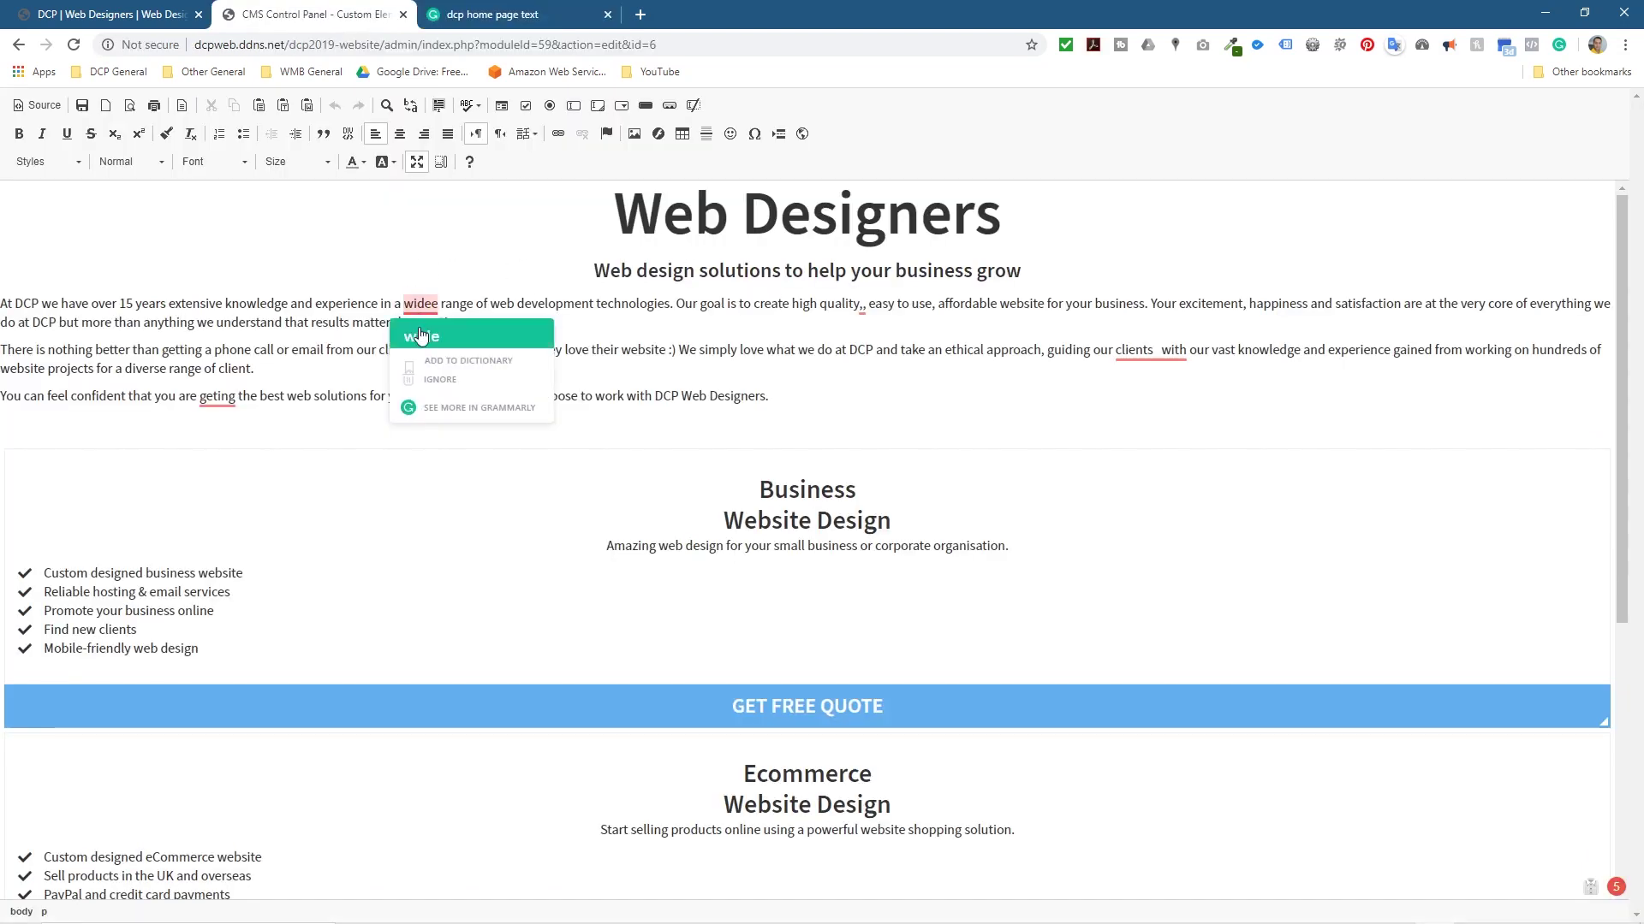
left_click(421, 337)
left_click(854, 312)
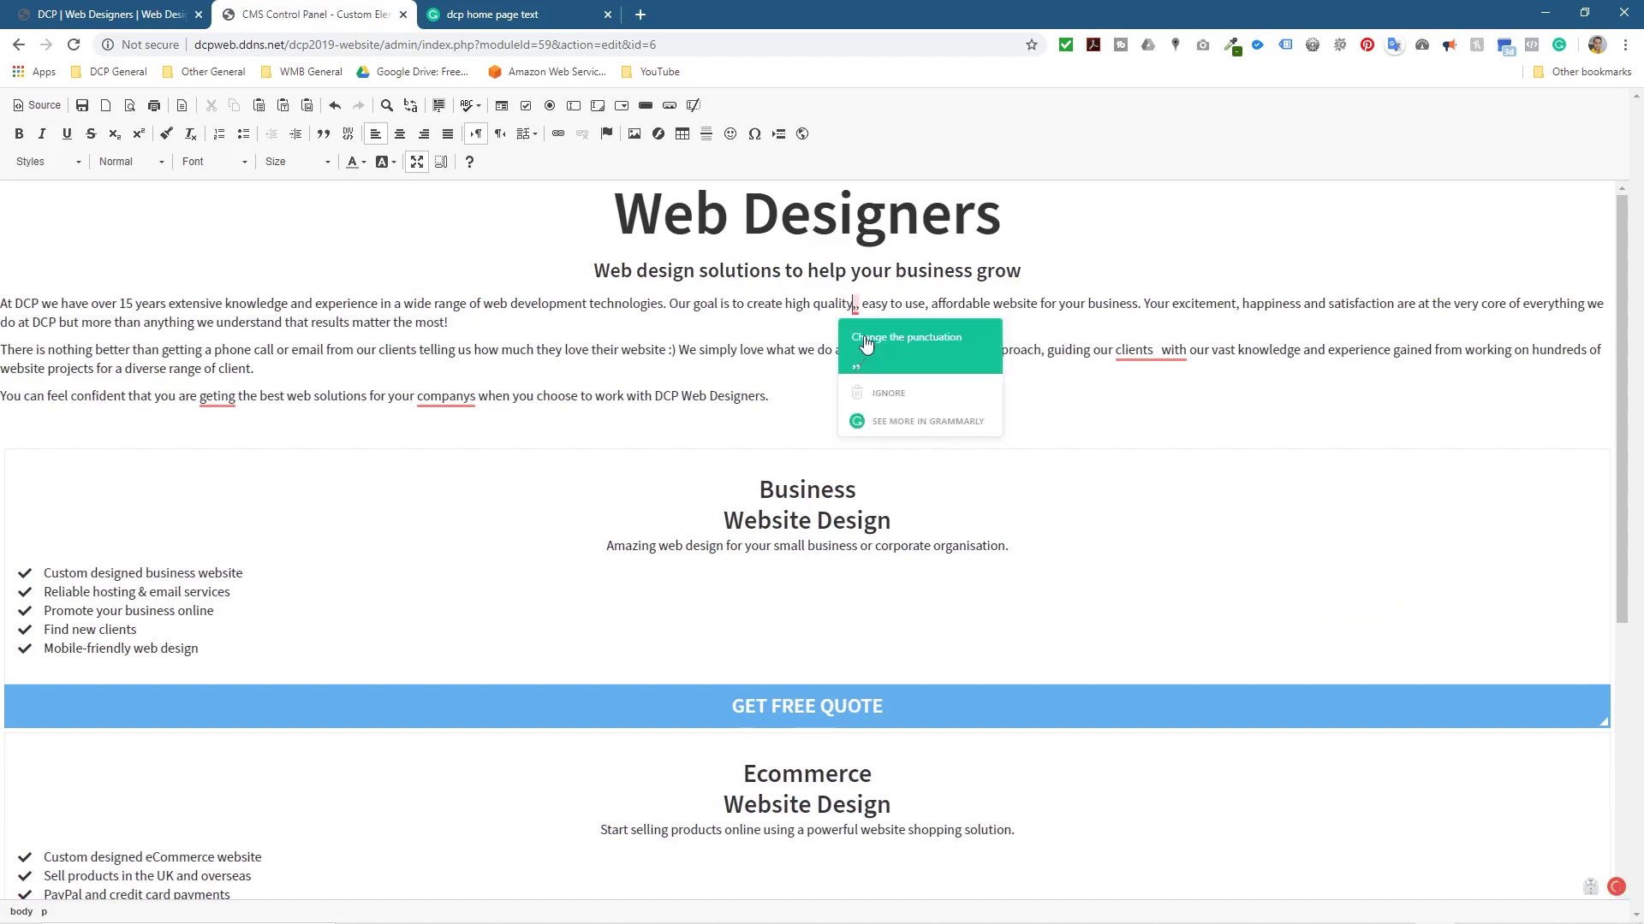
left_click(882, 336)
left_click(1129, 350)
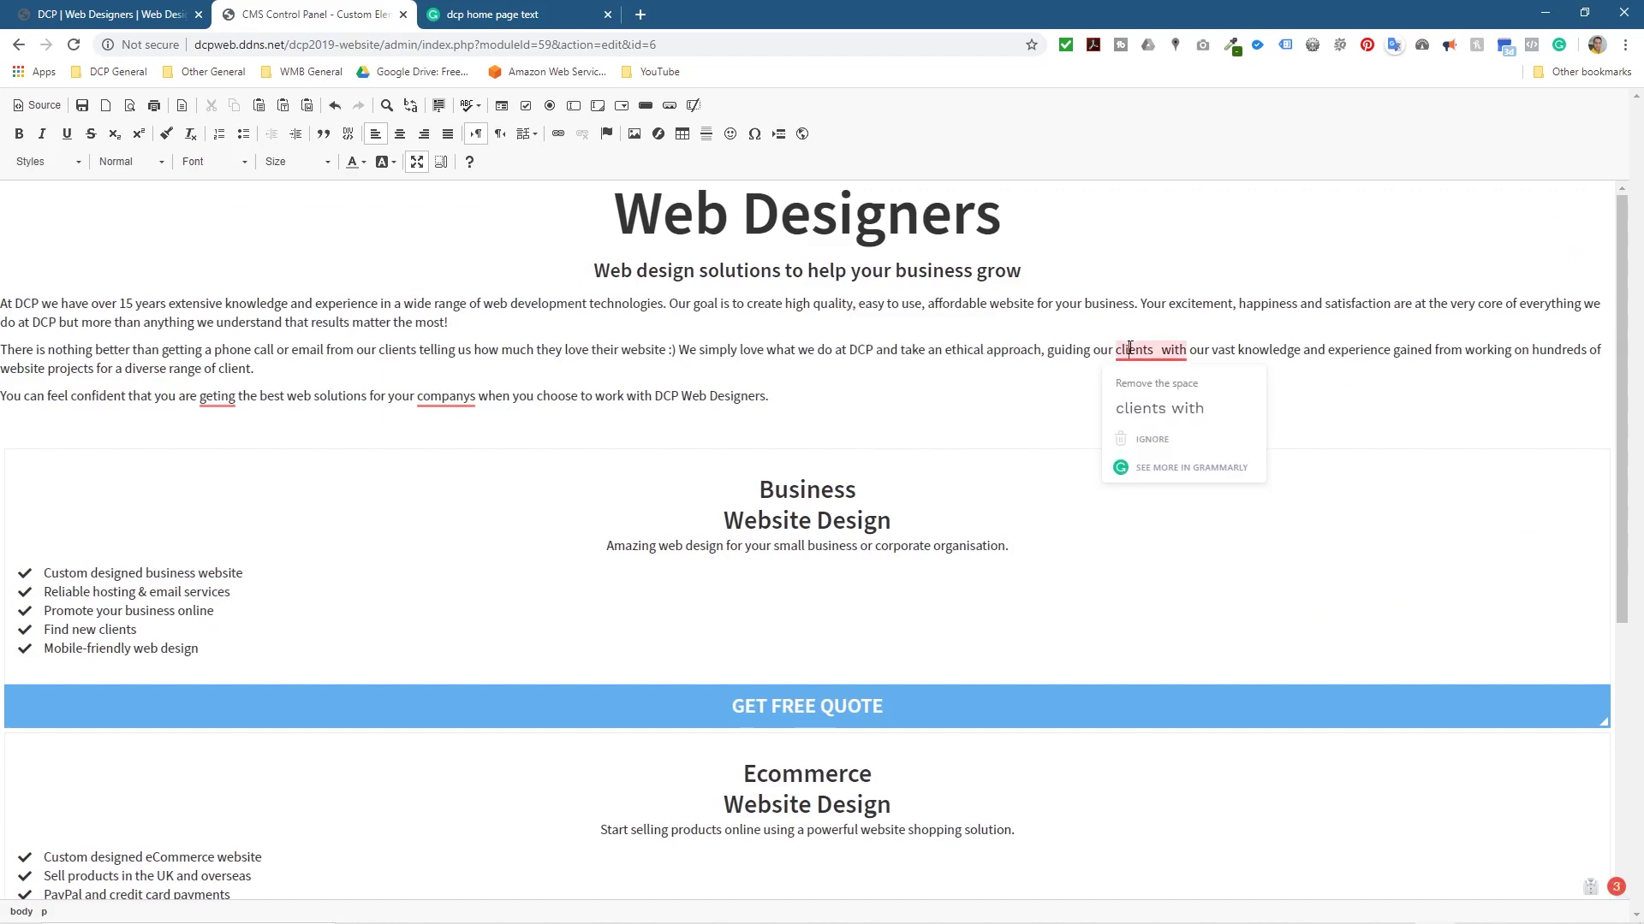
left_click(1157, 408)
left_click(218, 398)
left_click(234, 424)
left_click(420, 404)
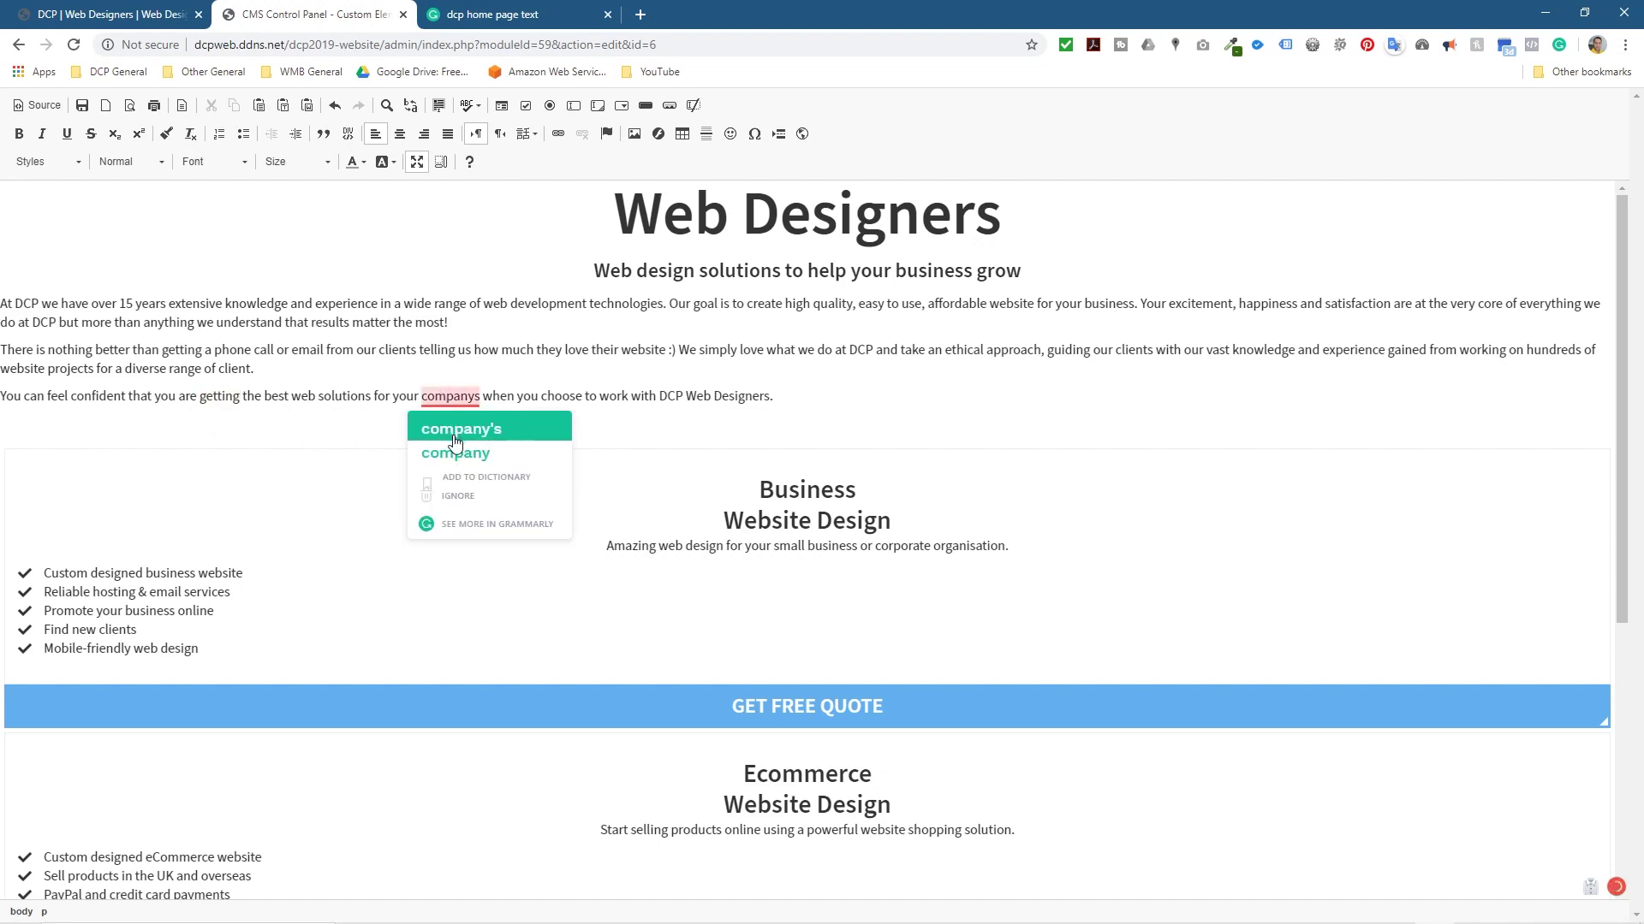
left_click(452, 453)
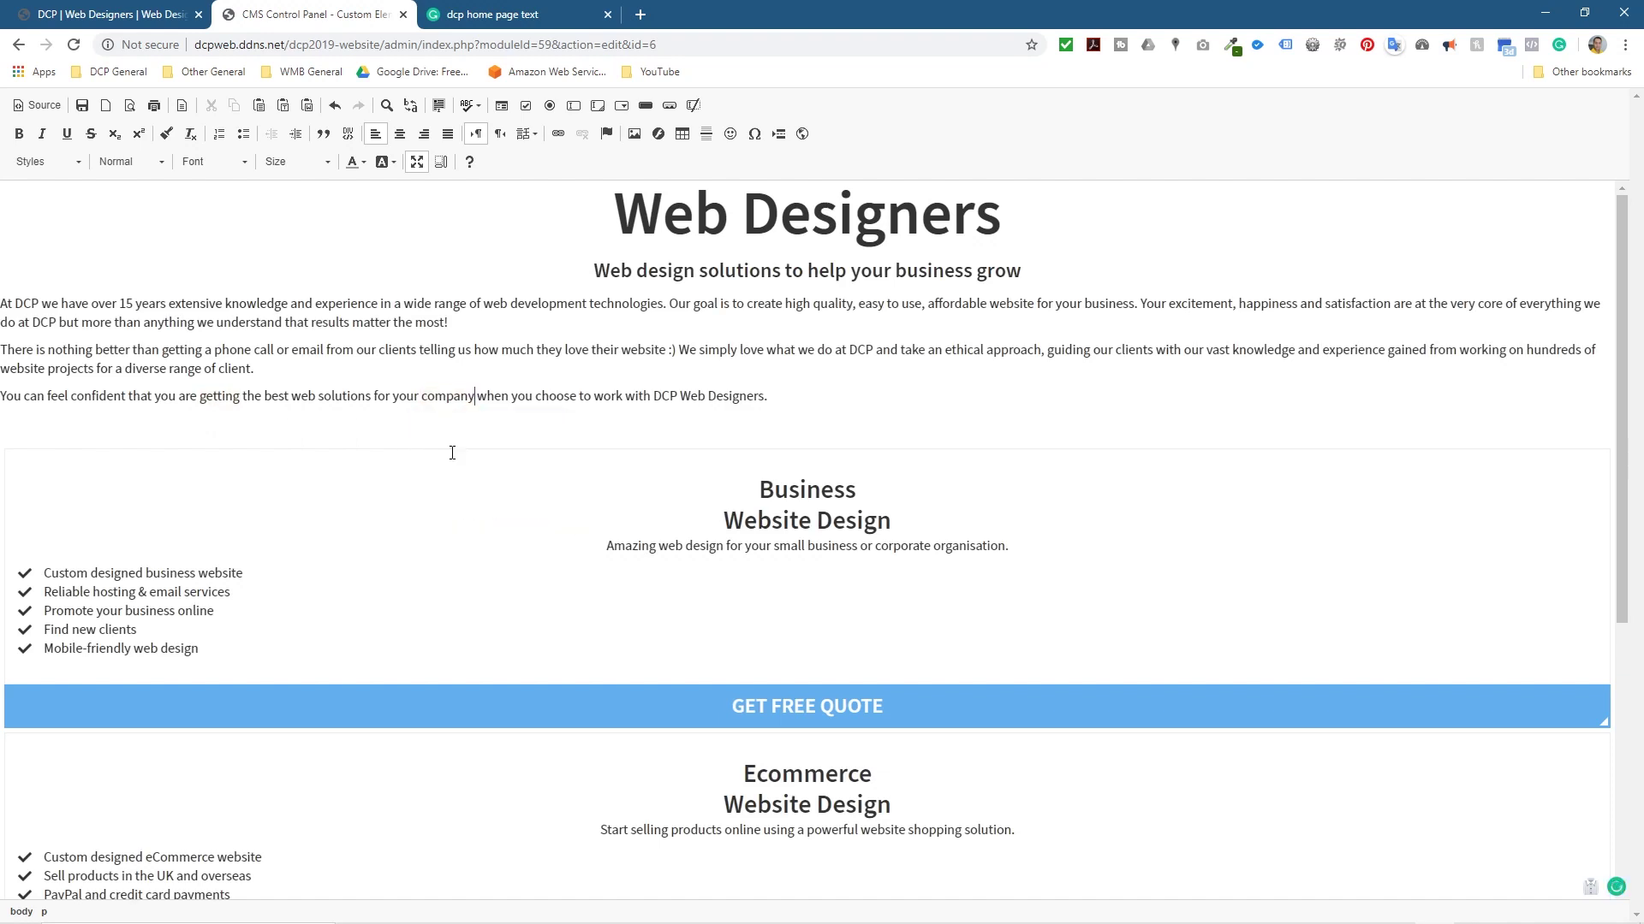
Step: Restore the content editor's size, save the custom element and reload the DCP home page to check the corrected paragraphs
left_click(416, 162)
left_click(1575, 805)
left_click(111, 15)
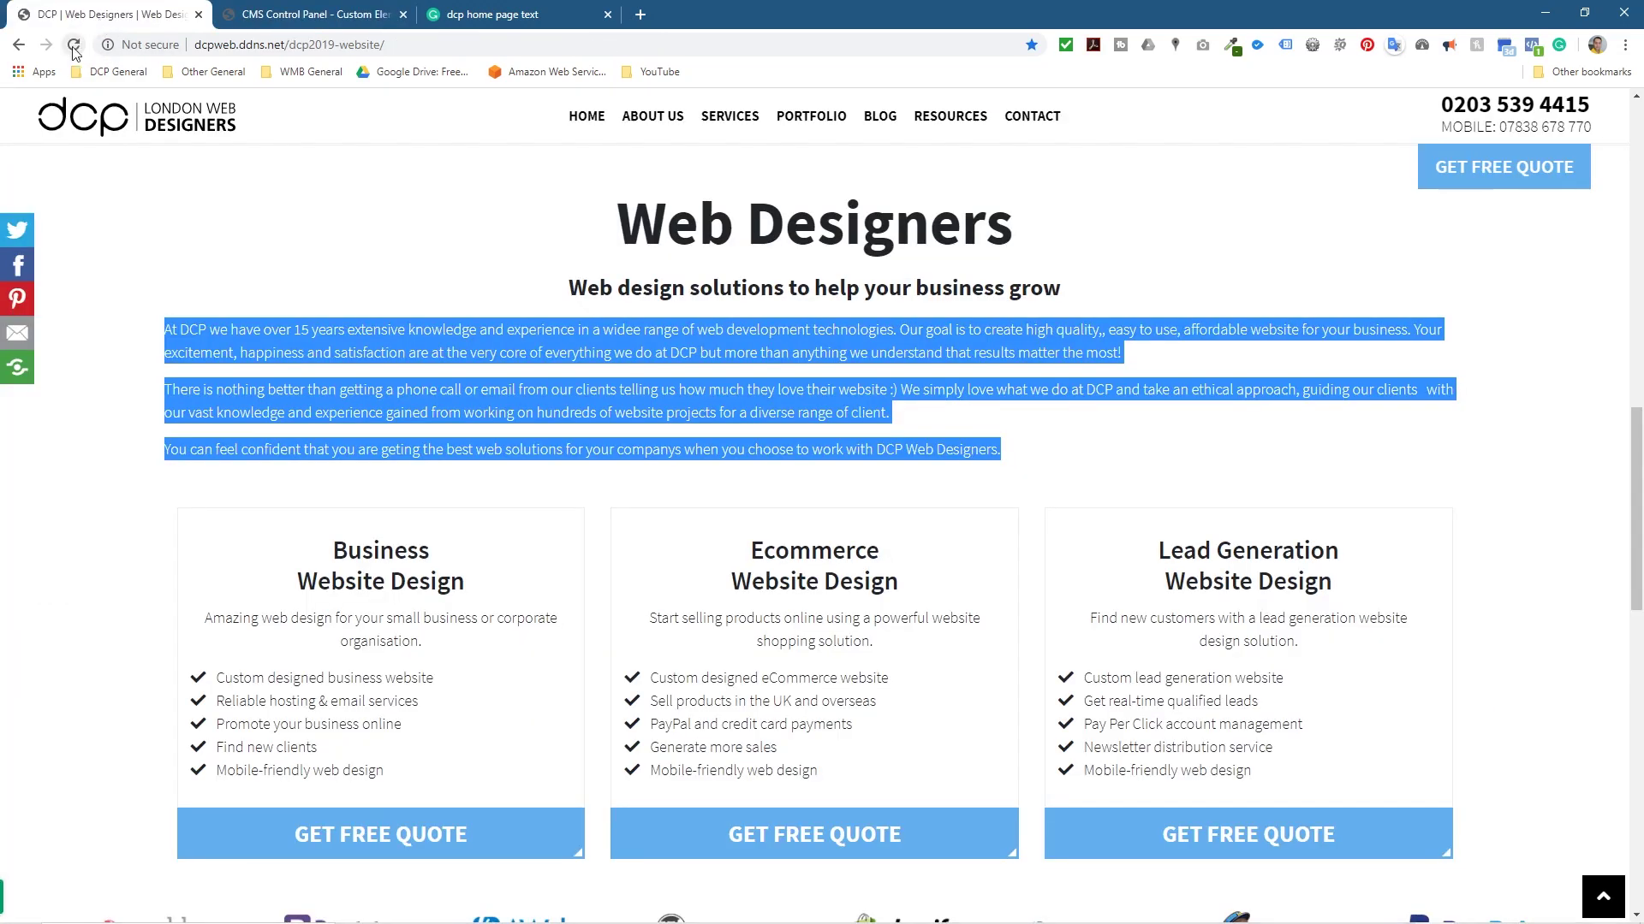
left_click(74, 44)
left_click_drag(407, 330, 805, 451)
left_click(805, 452)
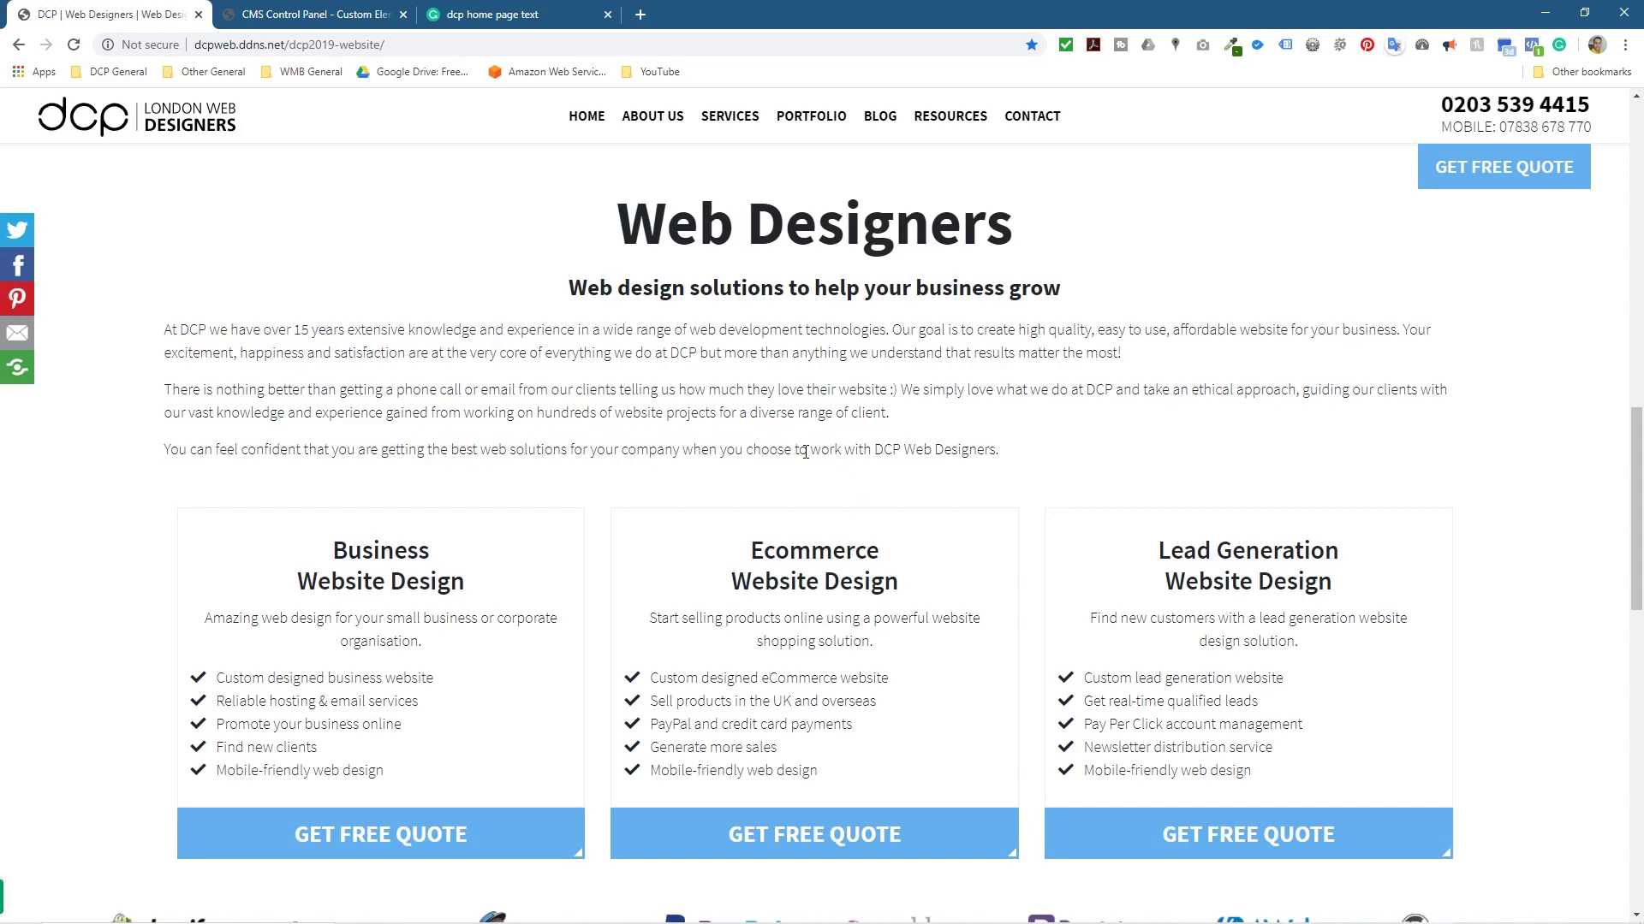
Step: Close the Grammarly document and return to the paragraphs under "Web Designers" on the DCP home page
left_click(552, 17)
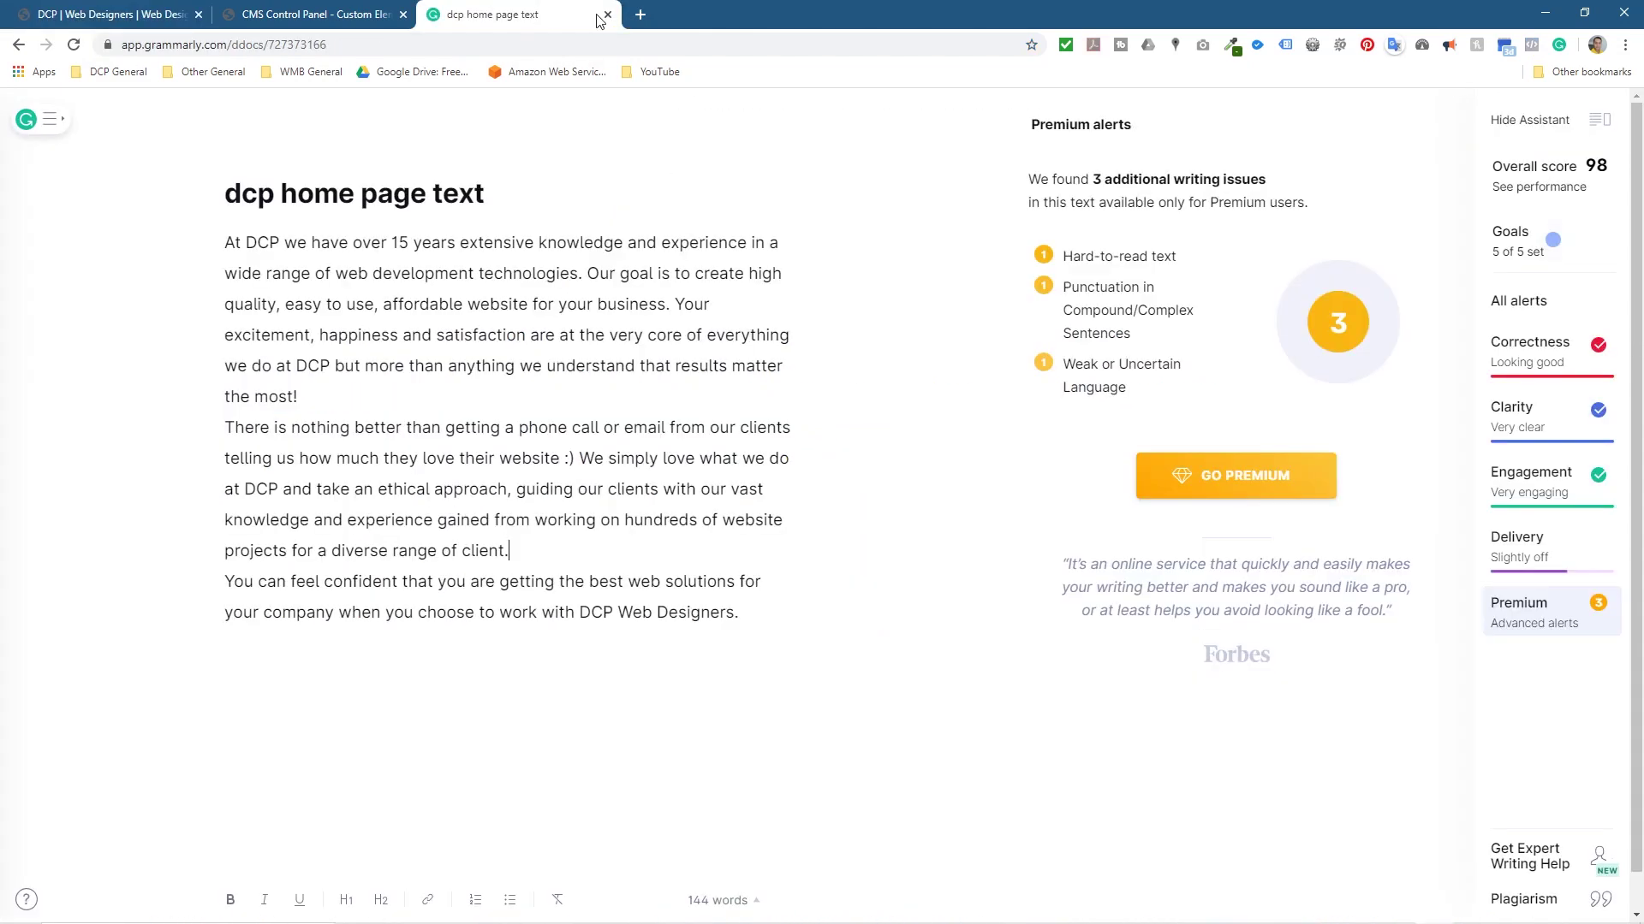
left_click(608, 15)
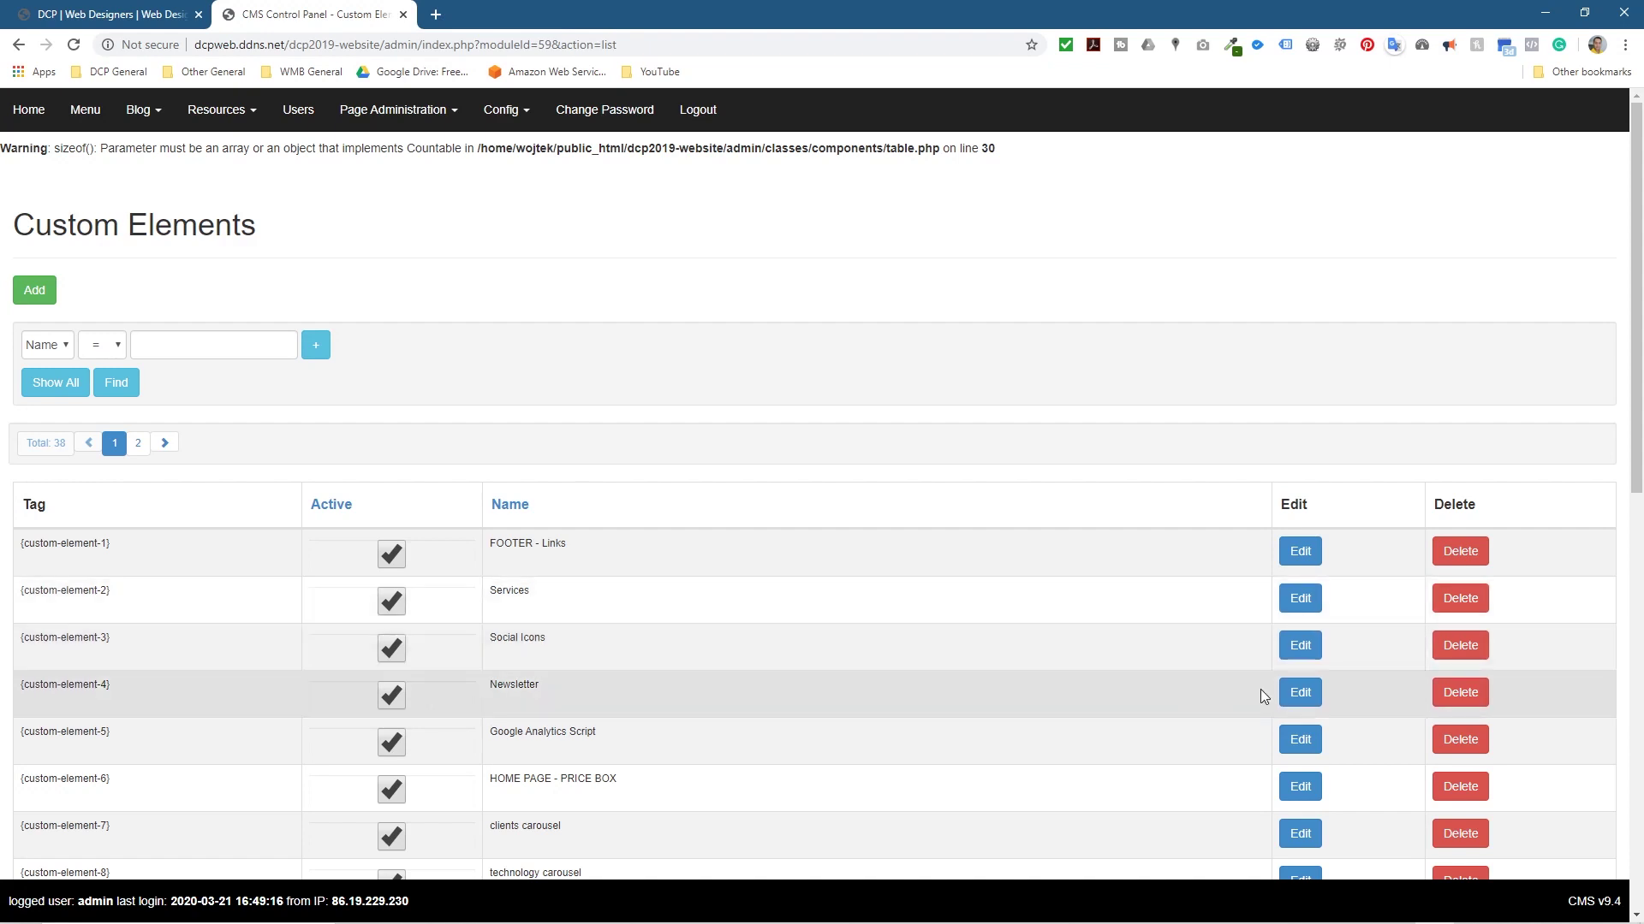
left_click(27, 7)
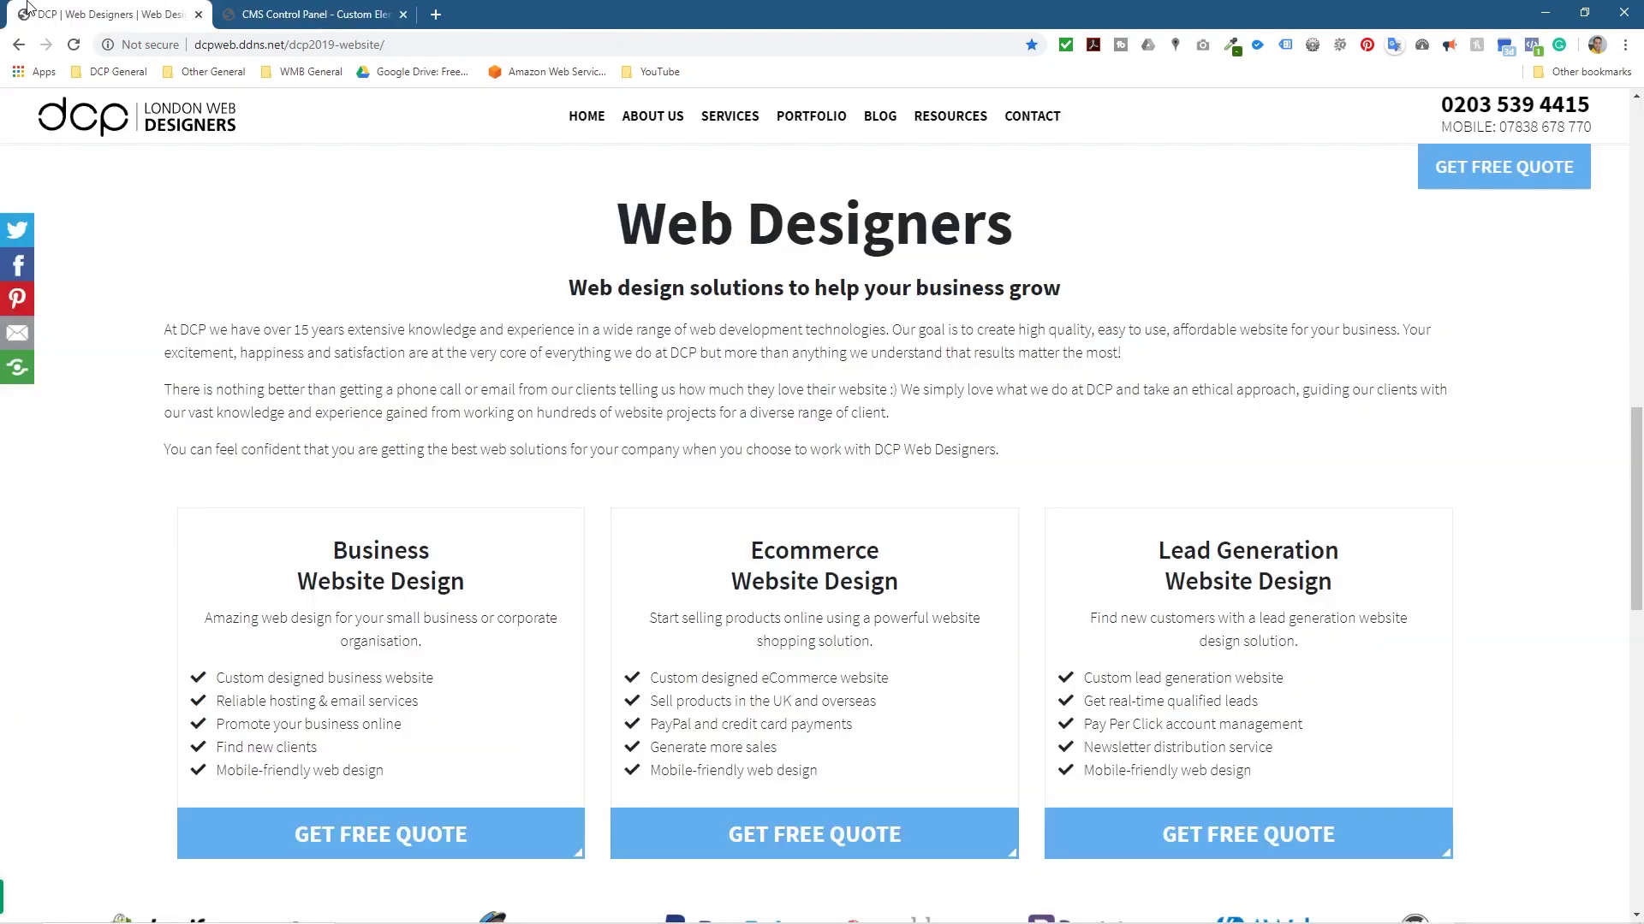
left_click_drag(164, 329, 1034, 449)
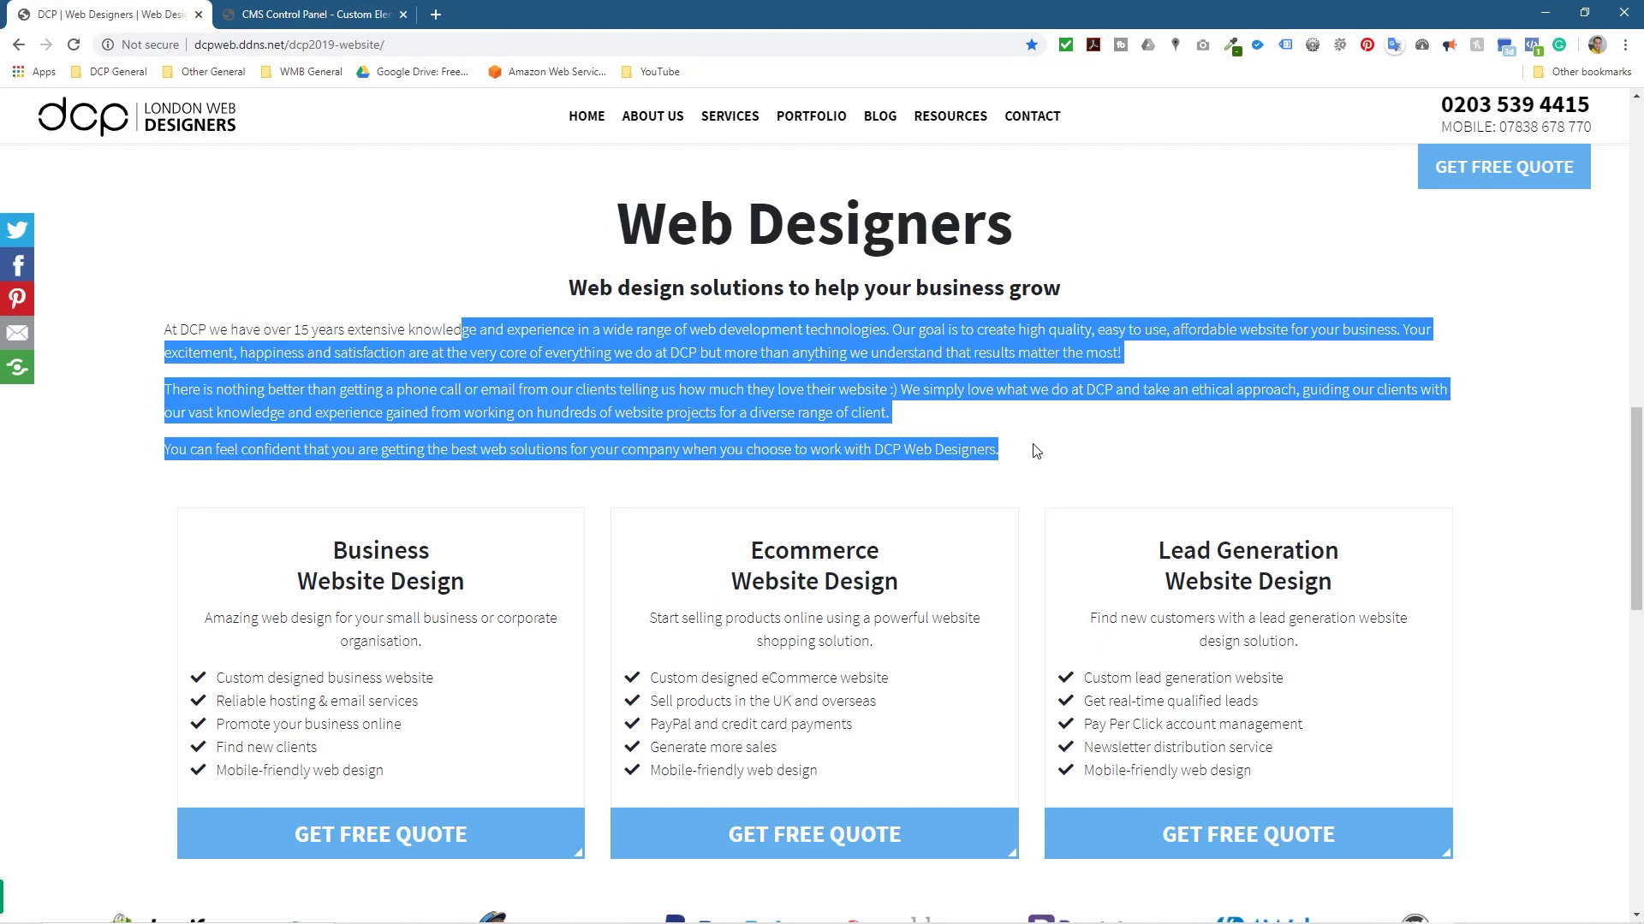
left_click(1036, 445)
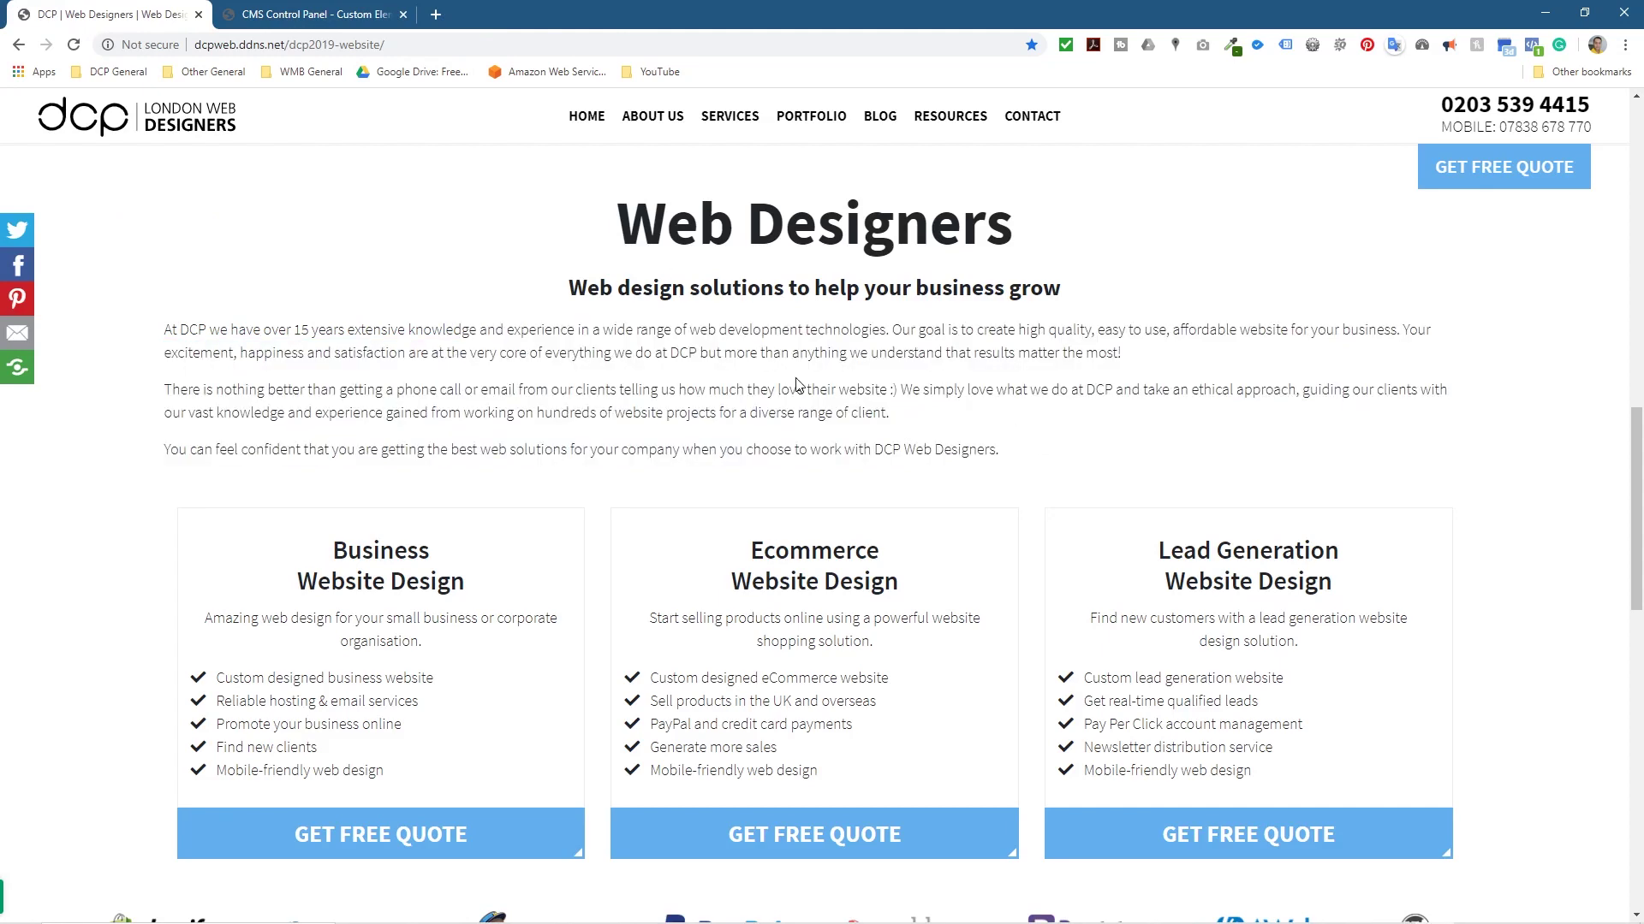
left_click_drag(668, 342, 799, 411)
left_click(798, 415)
Step: Open the Grammarly website from its Chrome extension, close the spare blank tab and reopen the "dcp home page text" document
left_click(436, 14)
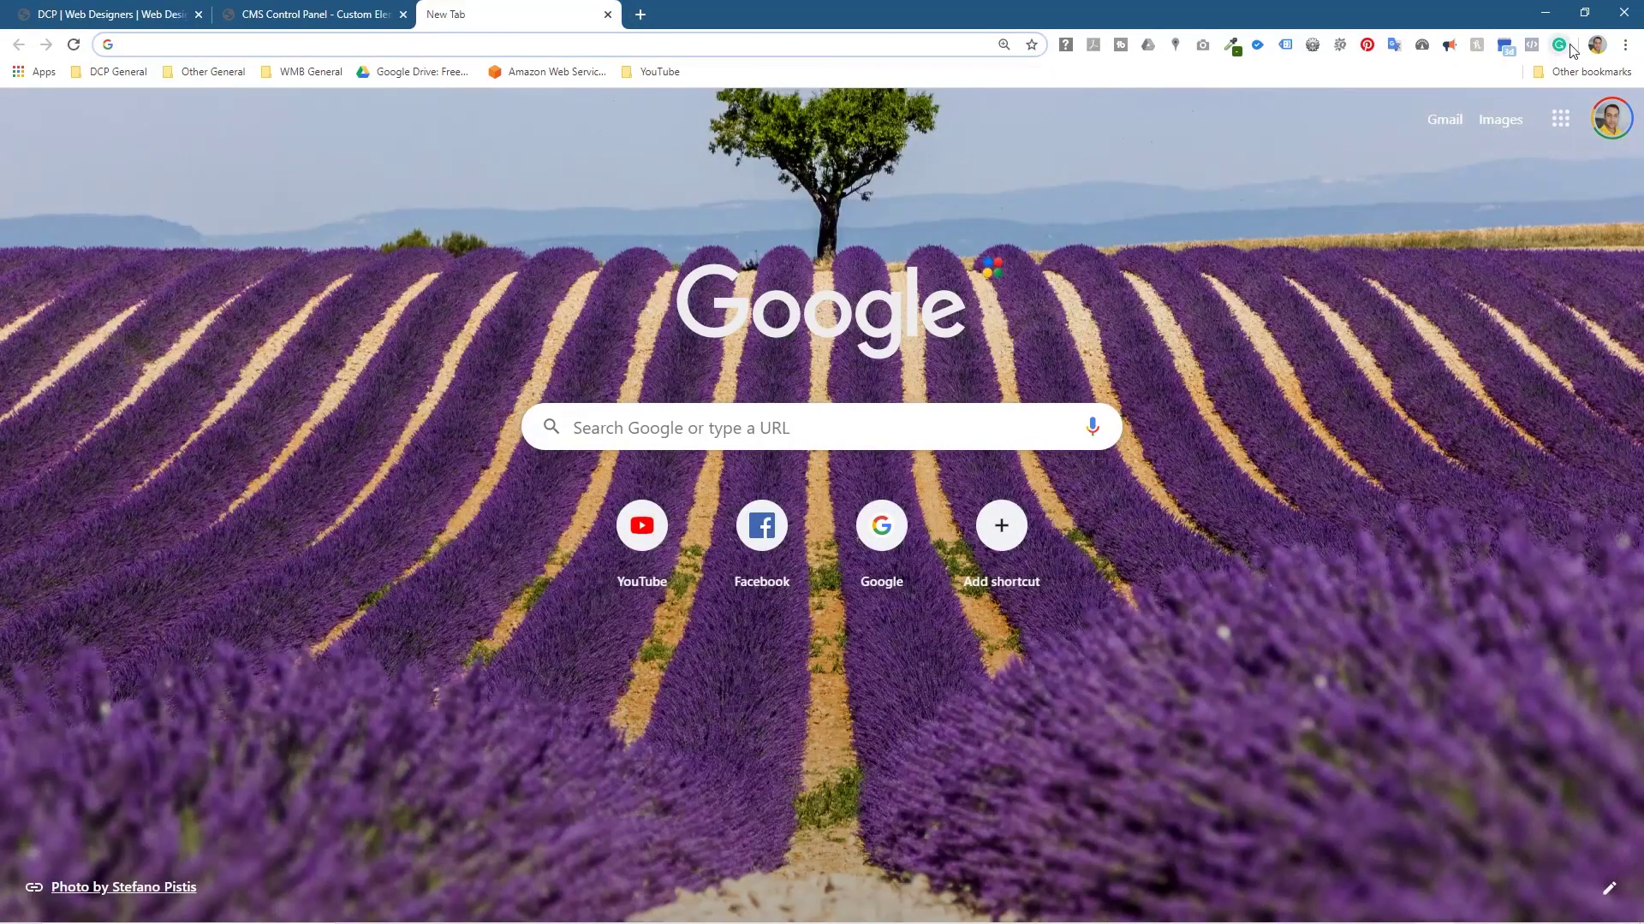
left_click(1559, 44)
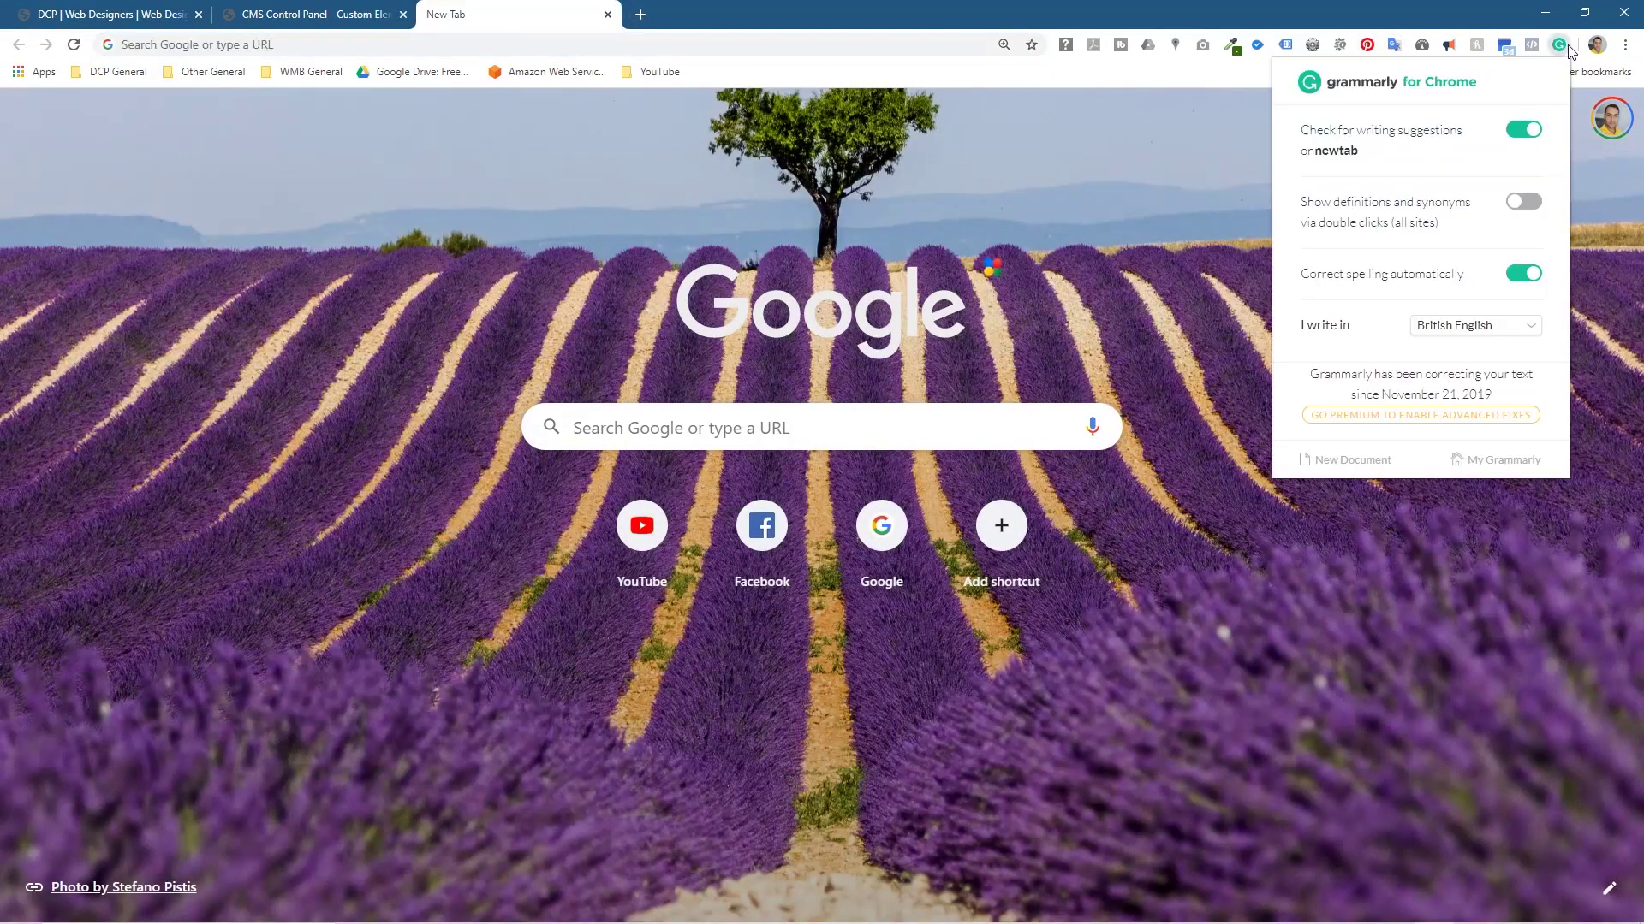
left_click(1382, 85)
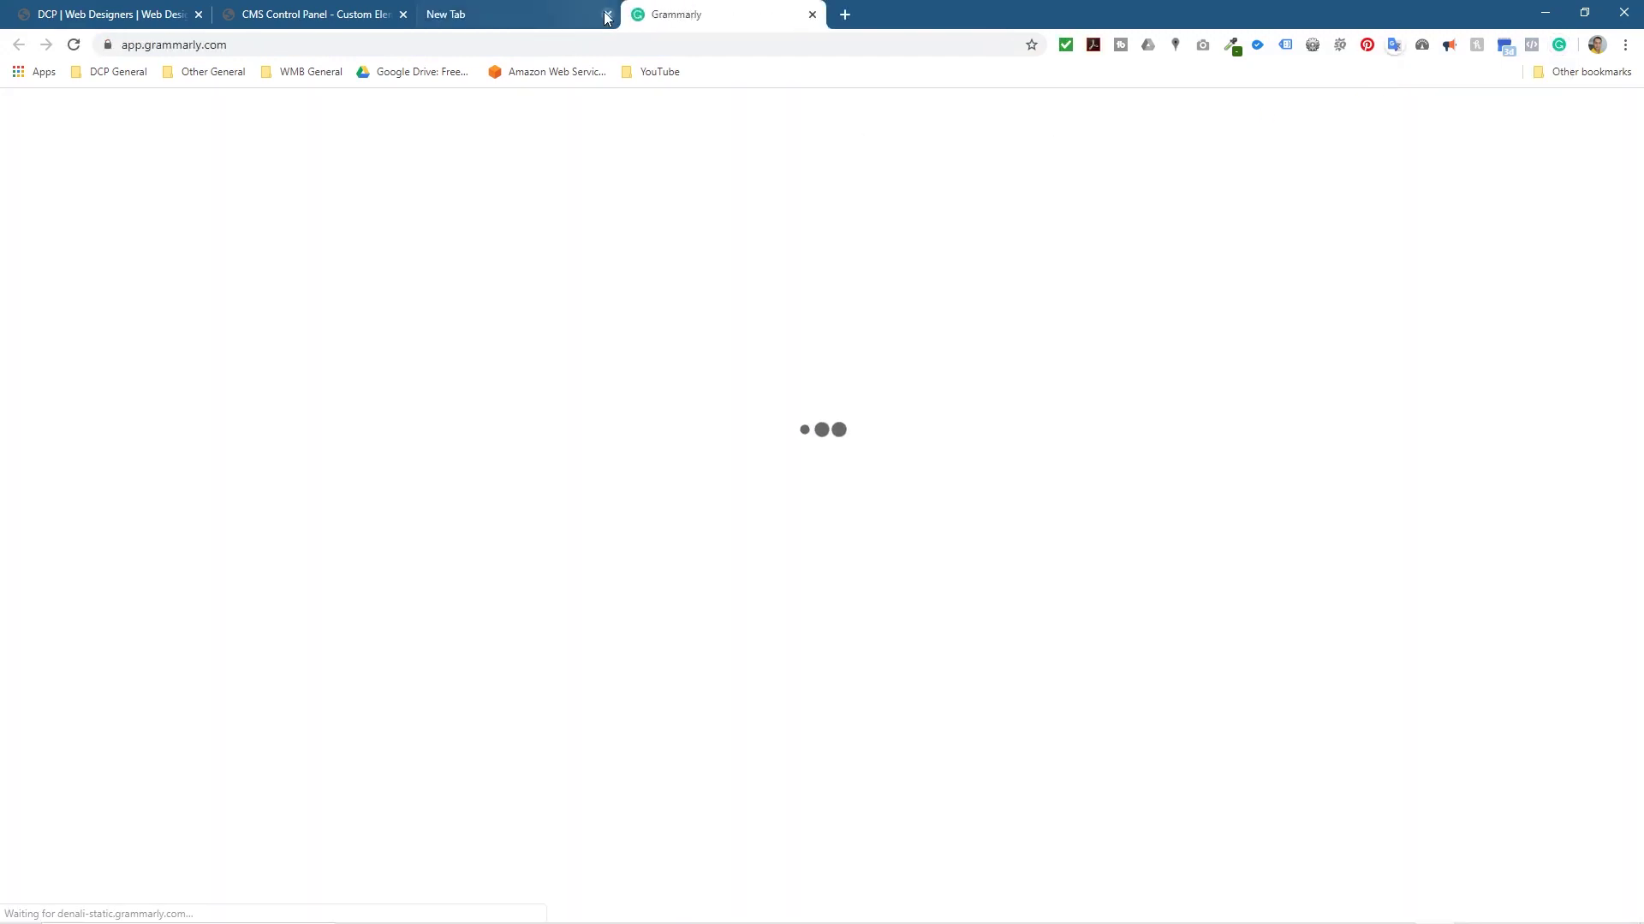
left_click(606, 14)
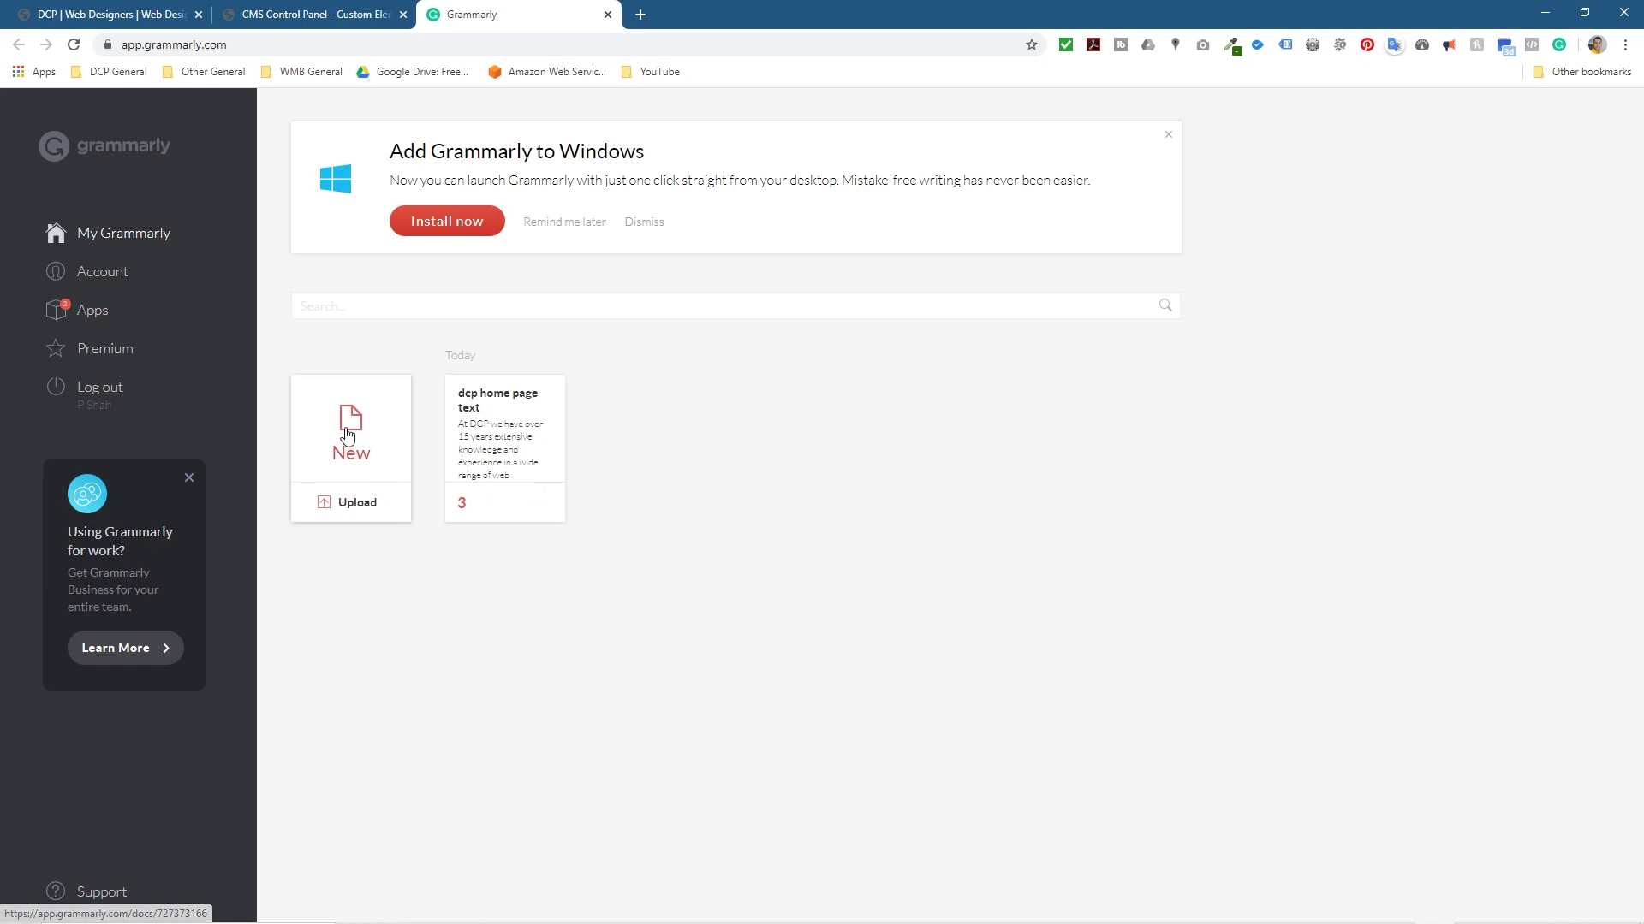
left_click(497, 445)
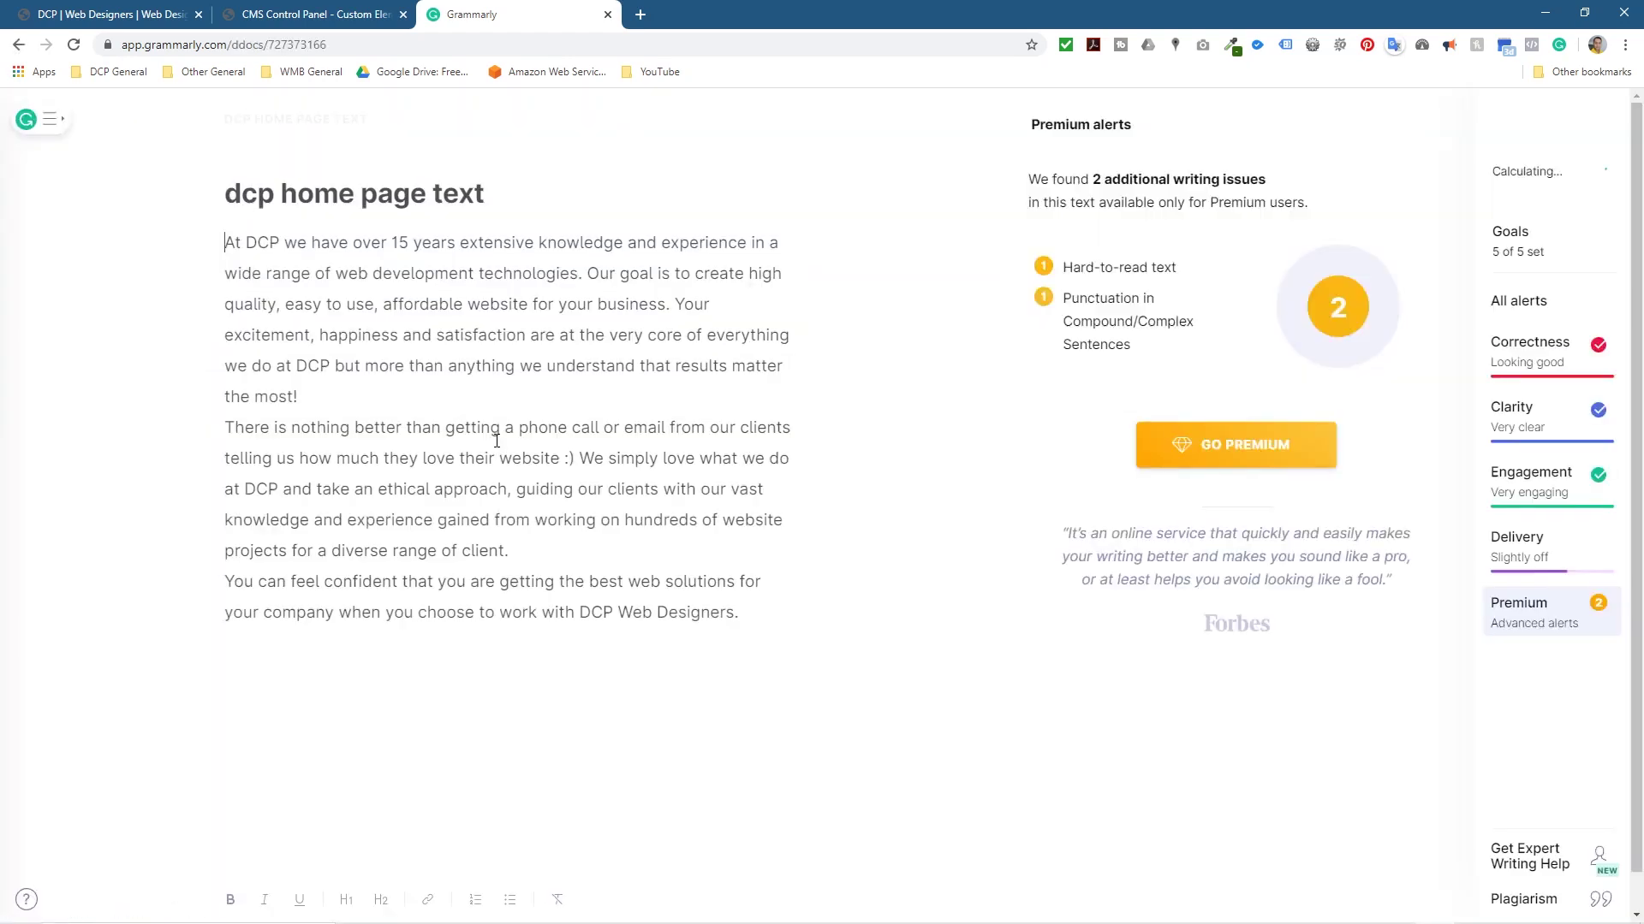
Step: Delete the Grammarly document's entire body text and title, and switch back to the DCP website's home page
key("ctrl+a")
key("Delete")
left_click_drag(482, 469, 233, 458)
key("Delete")
key("Delete")
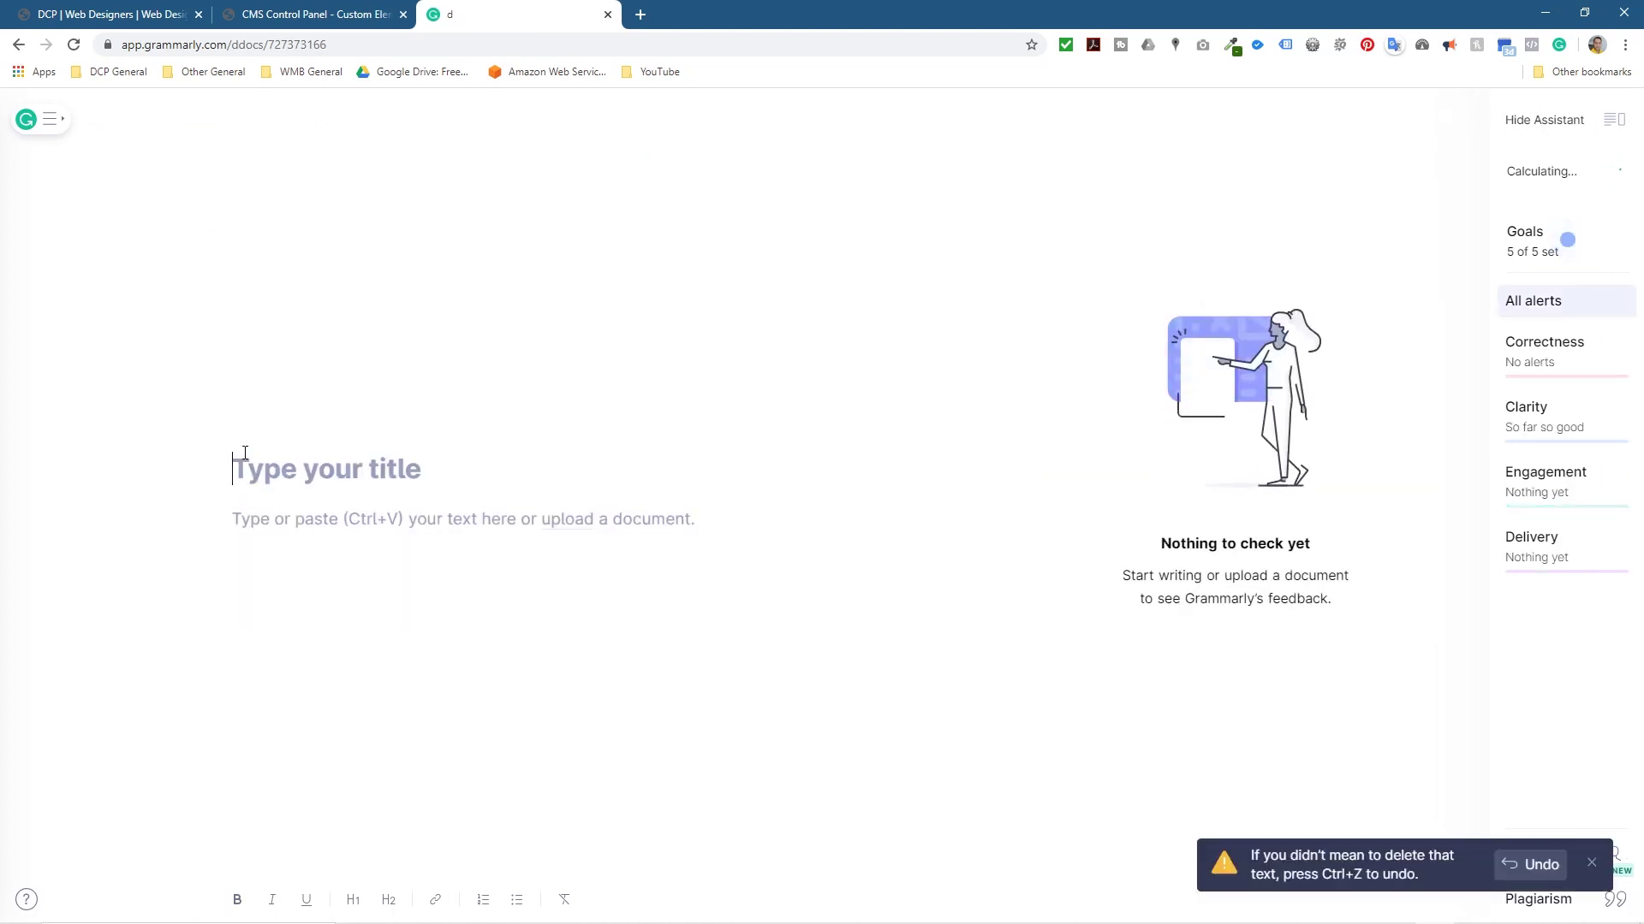
left_click(296, 517)
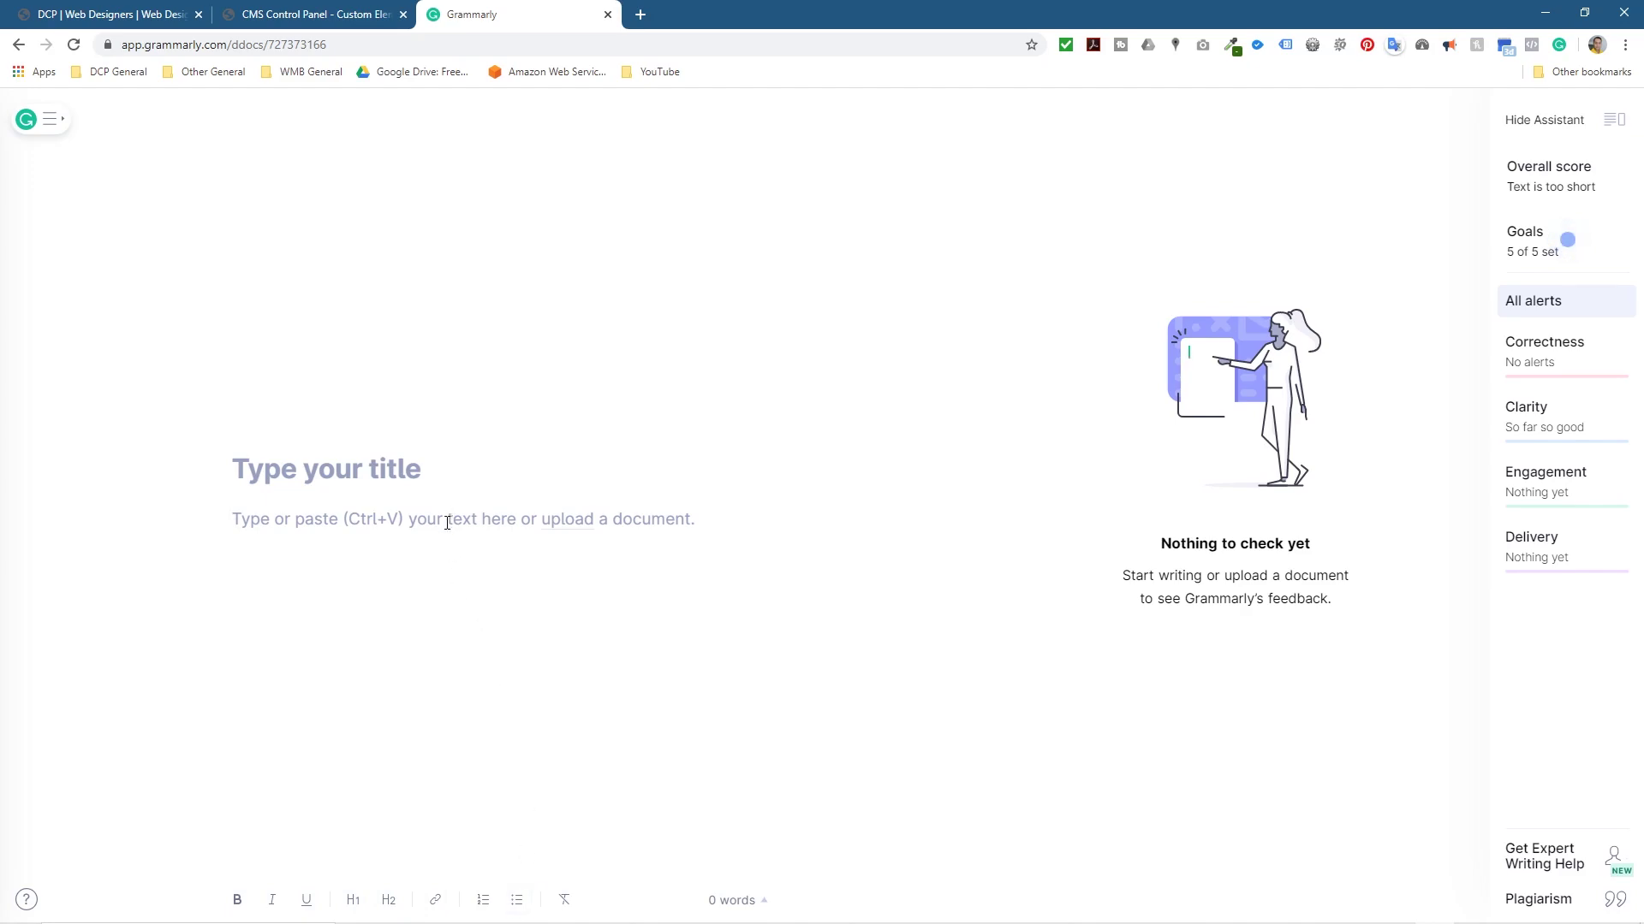
left_click(130, 14)
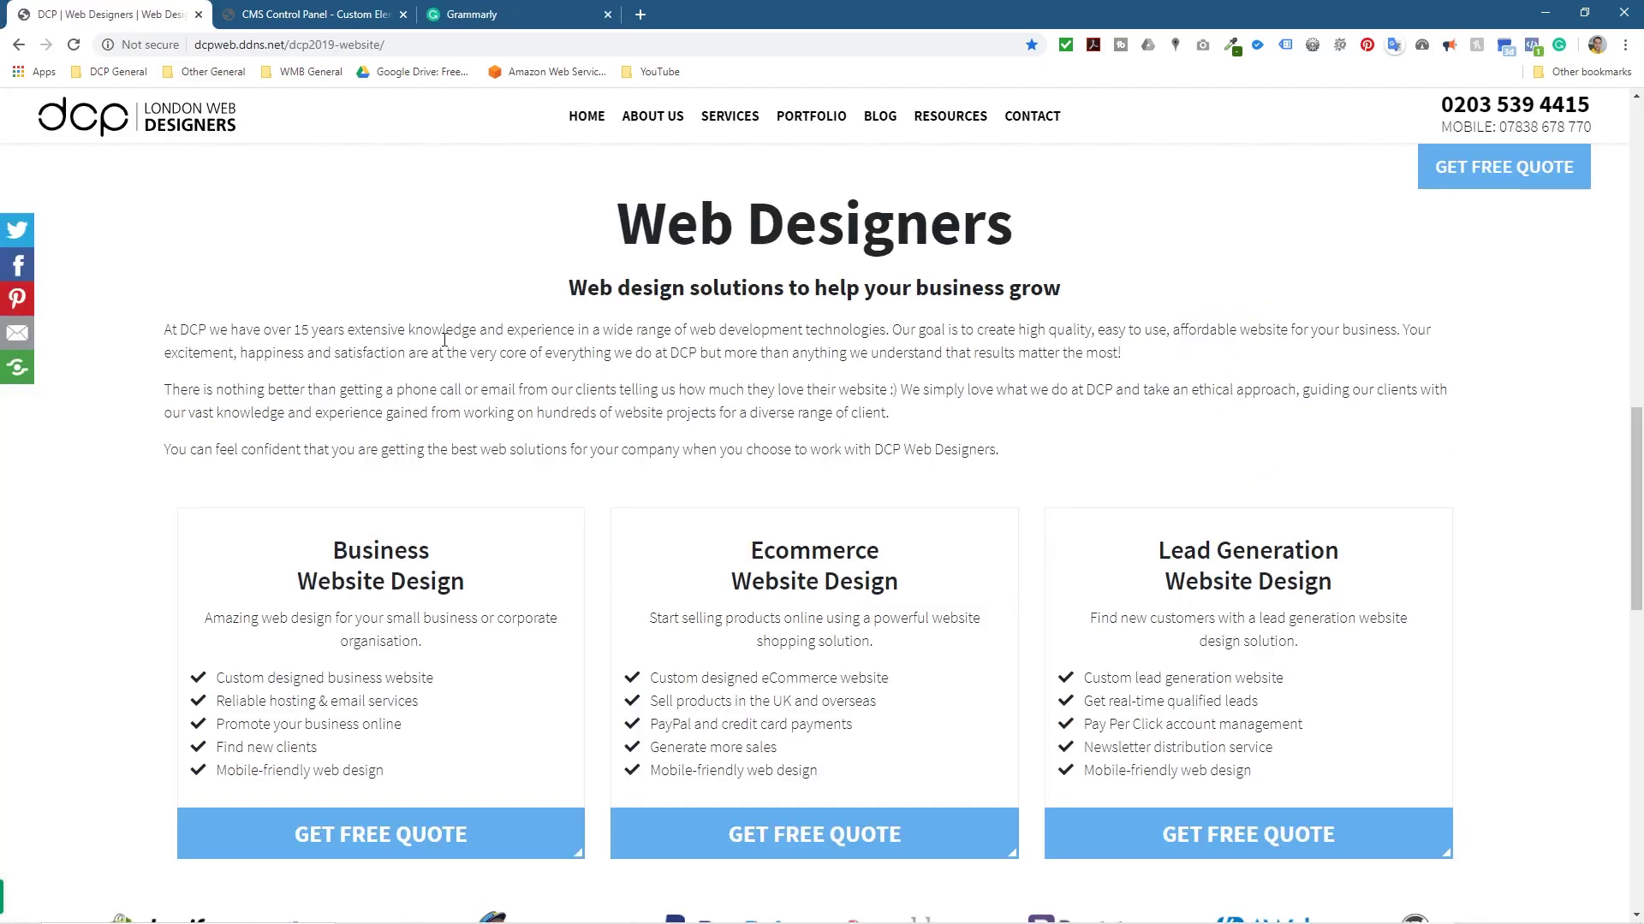
Step: Open the DCP website's About Us page and copy the three paragraphs under "London Web Designers"
scroll(597, 307, "up", 5)
scroll(599, 291, "down", 7)
scroll(633, 214, "up", 6)
left_click(661, 120)
scroll(708, 492, "down", 8)
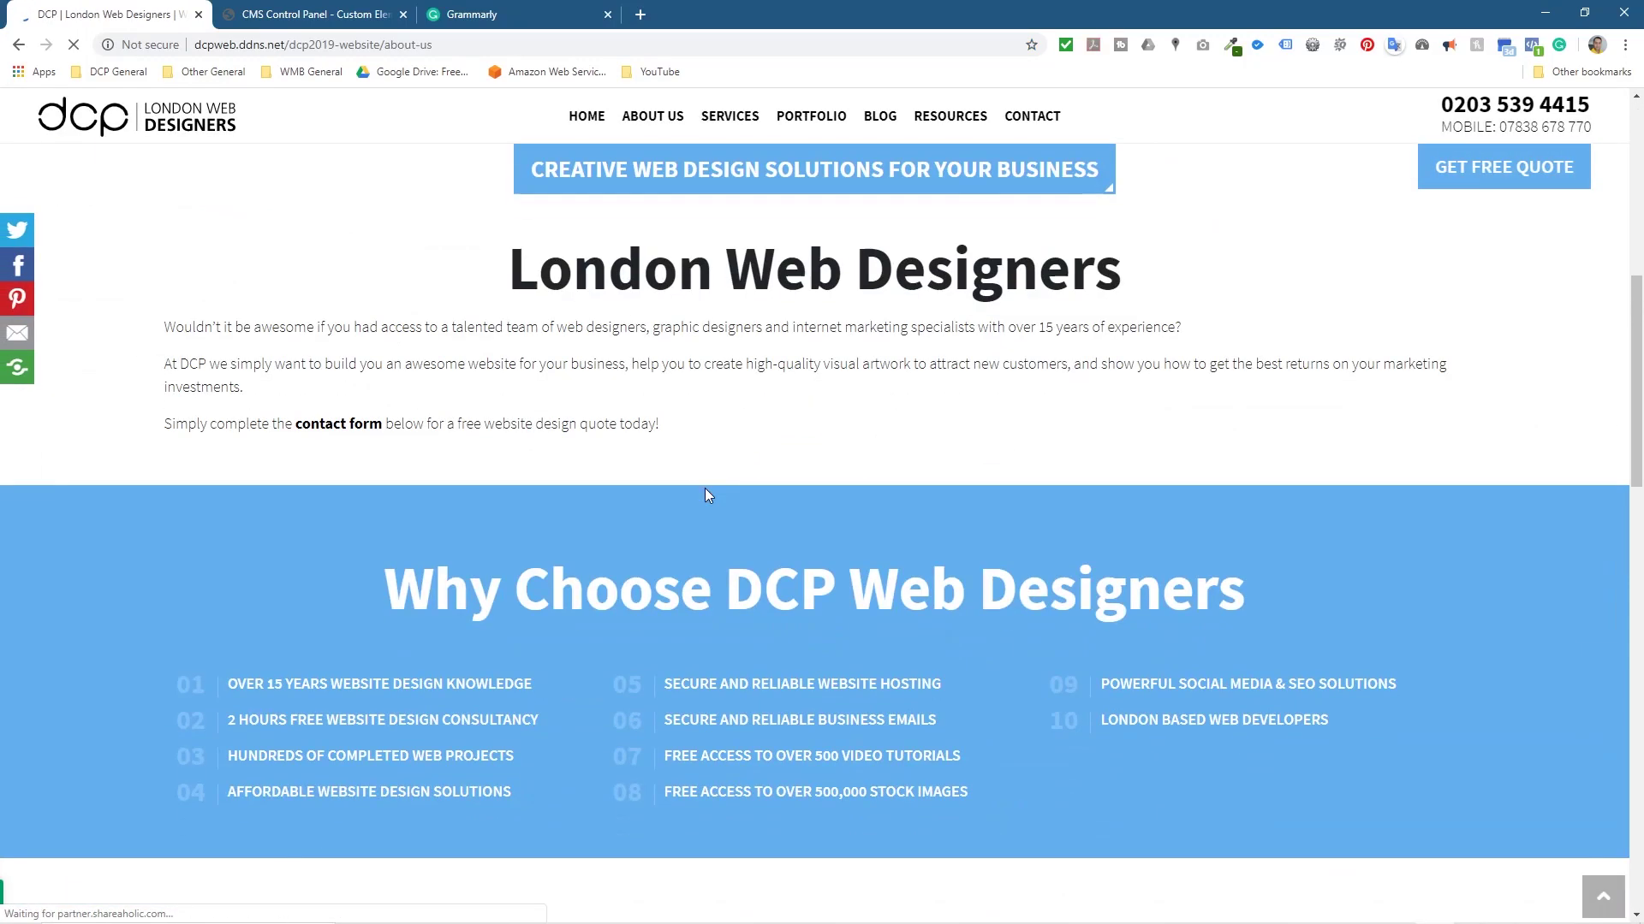
left_click_drag(660, 425, 187, 328)
key("ctrl+c")
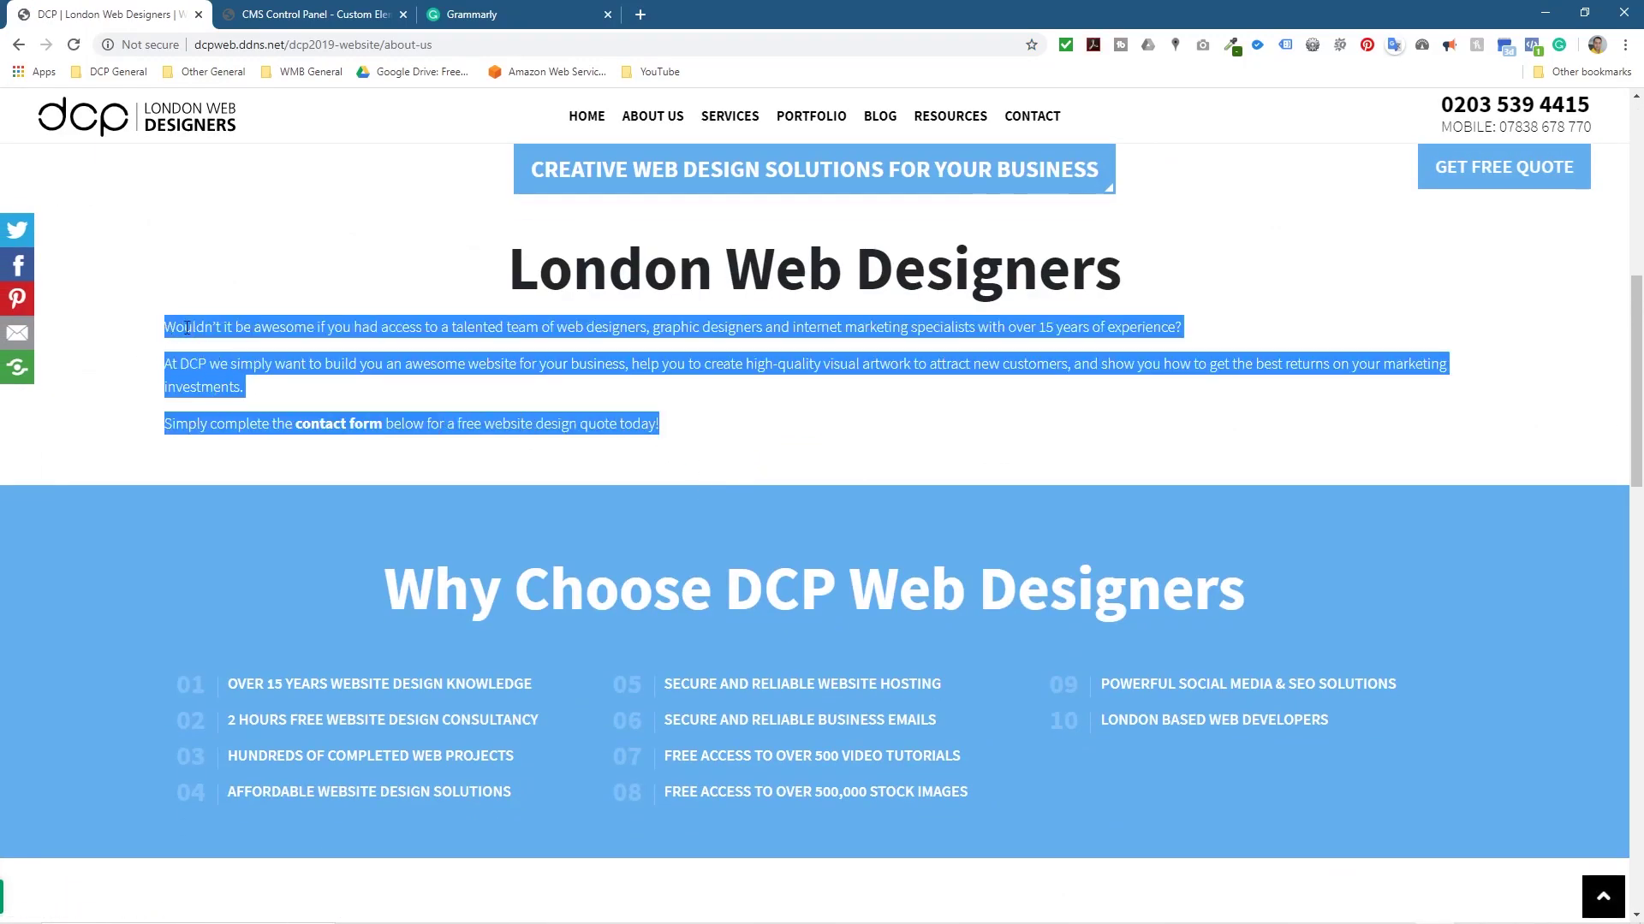
Step: Paste the copied About Us paragraphs into the empty Grammarly document and review the checked text
left_click(471, 14)
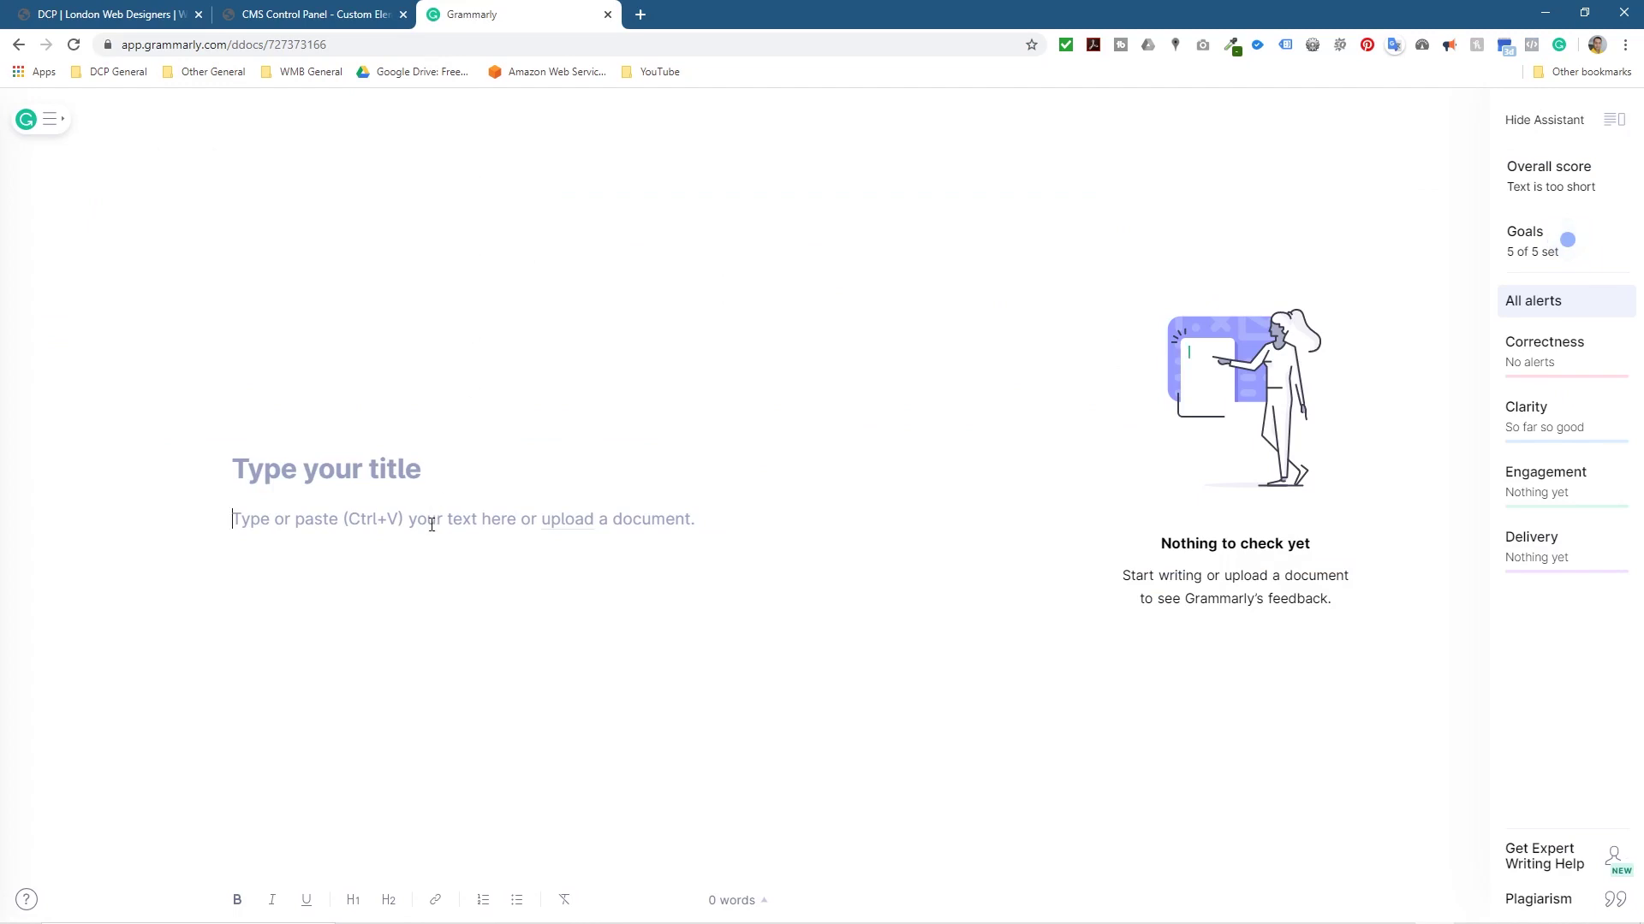
key("ctrl+v")
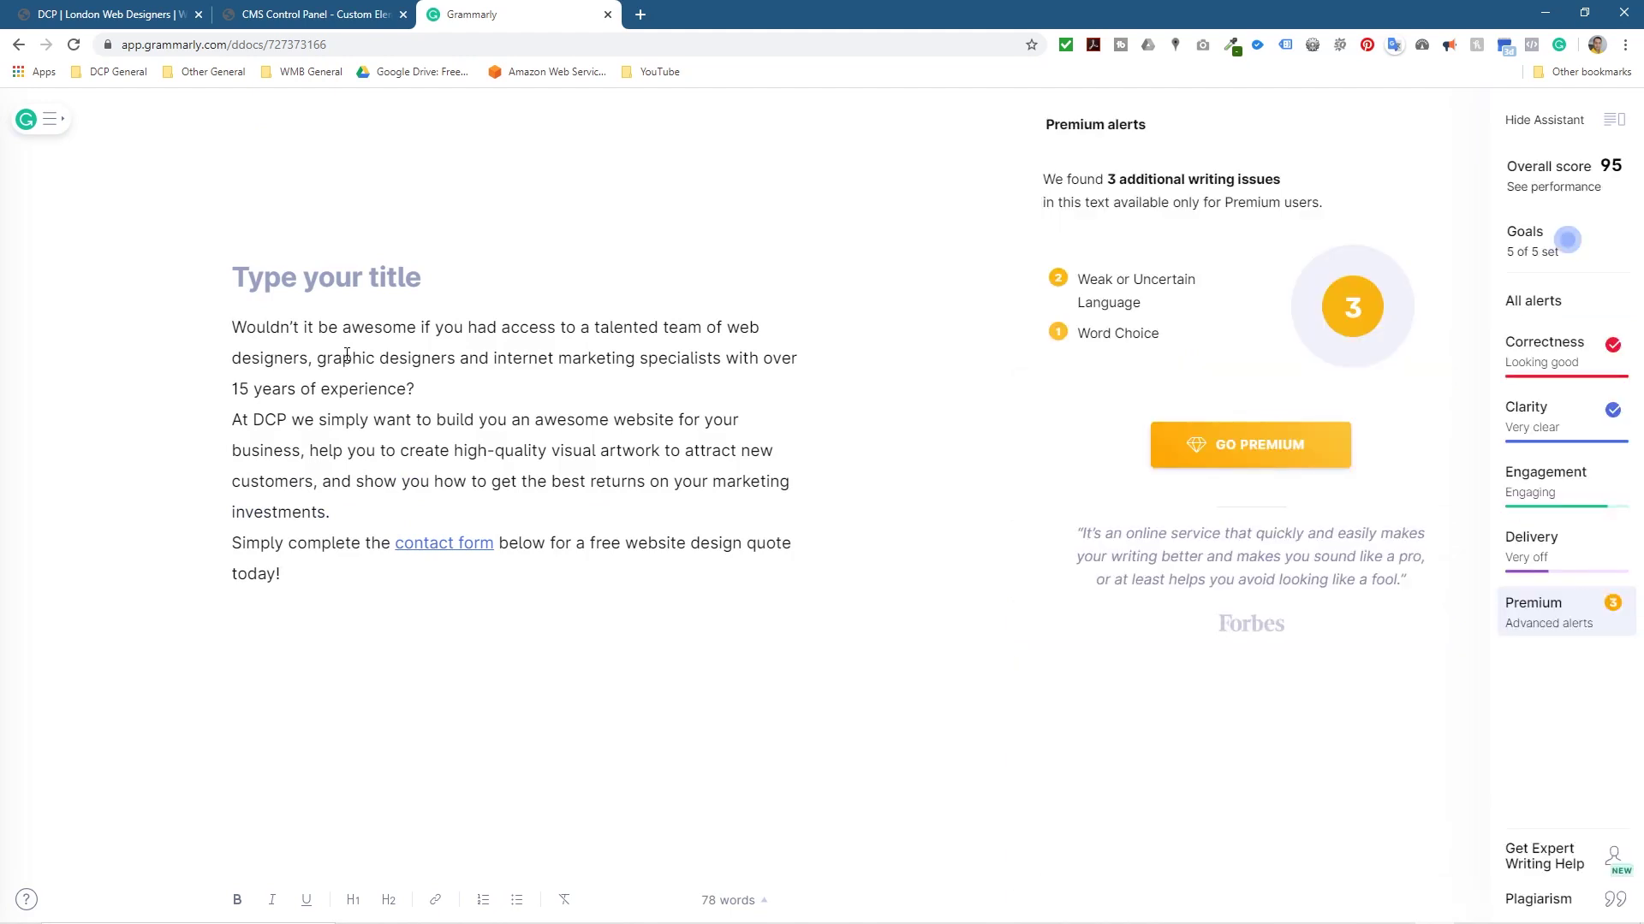
left_click_drag(255, 330, 501, 546)
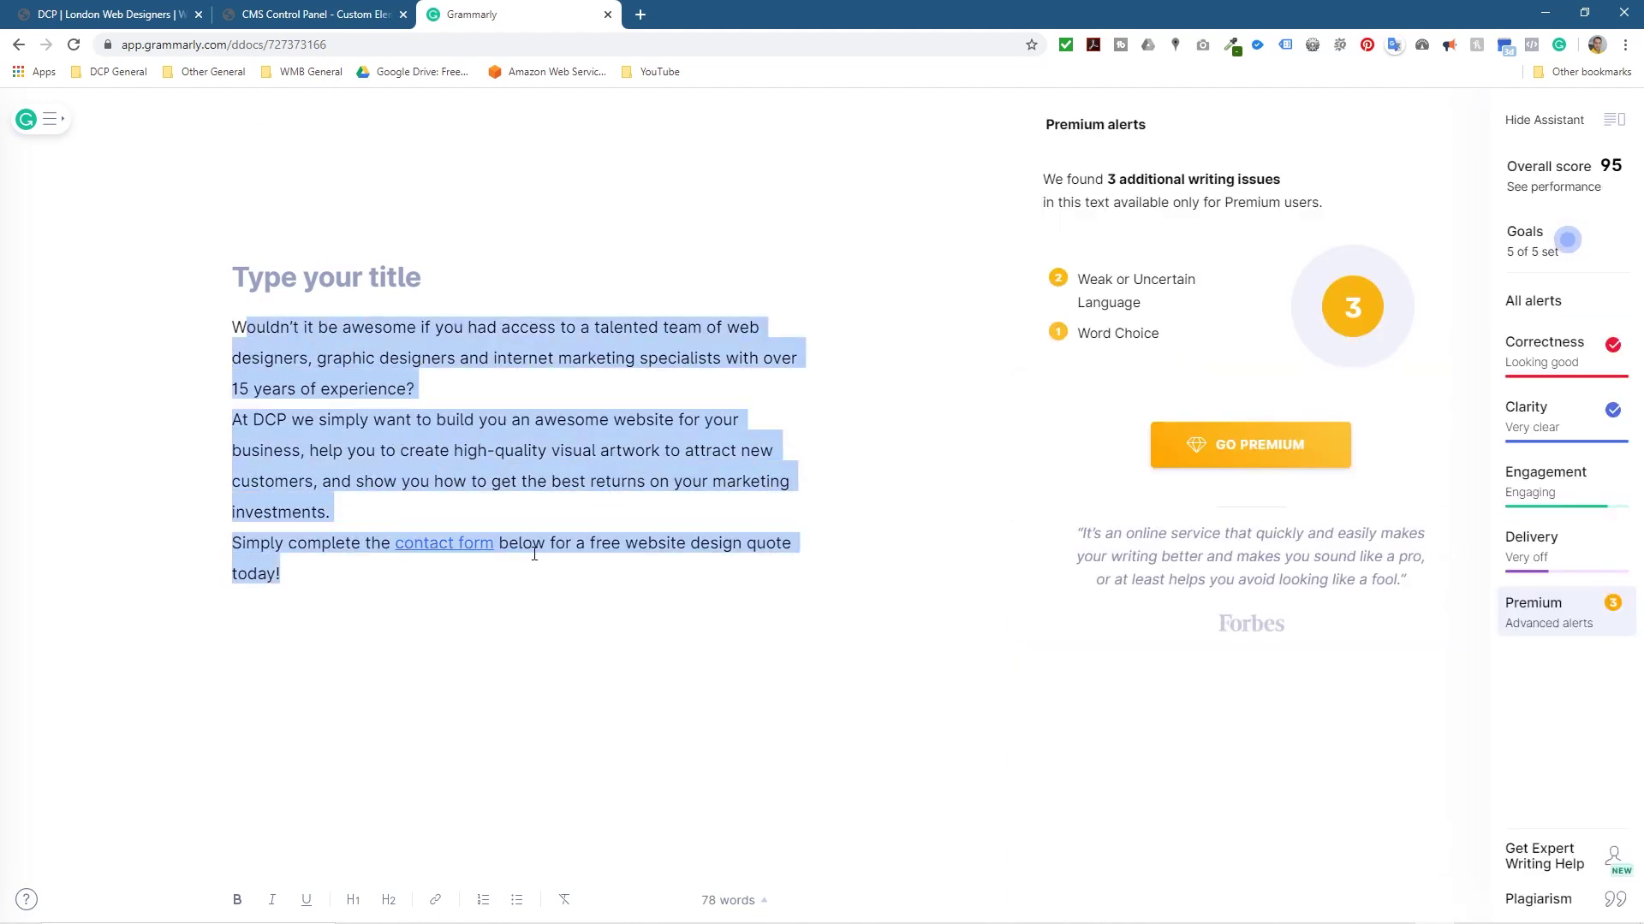
left_click(573, 547)
left_click_drag(265, 328, 329, 513)
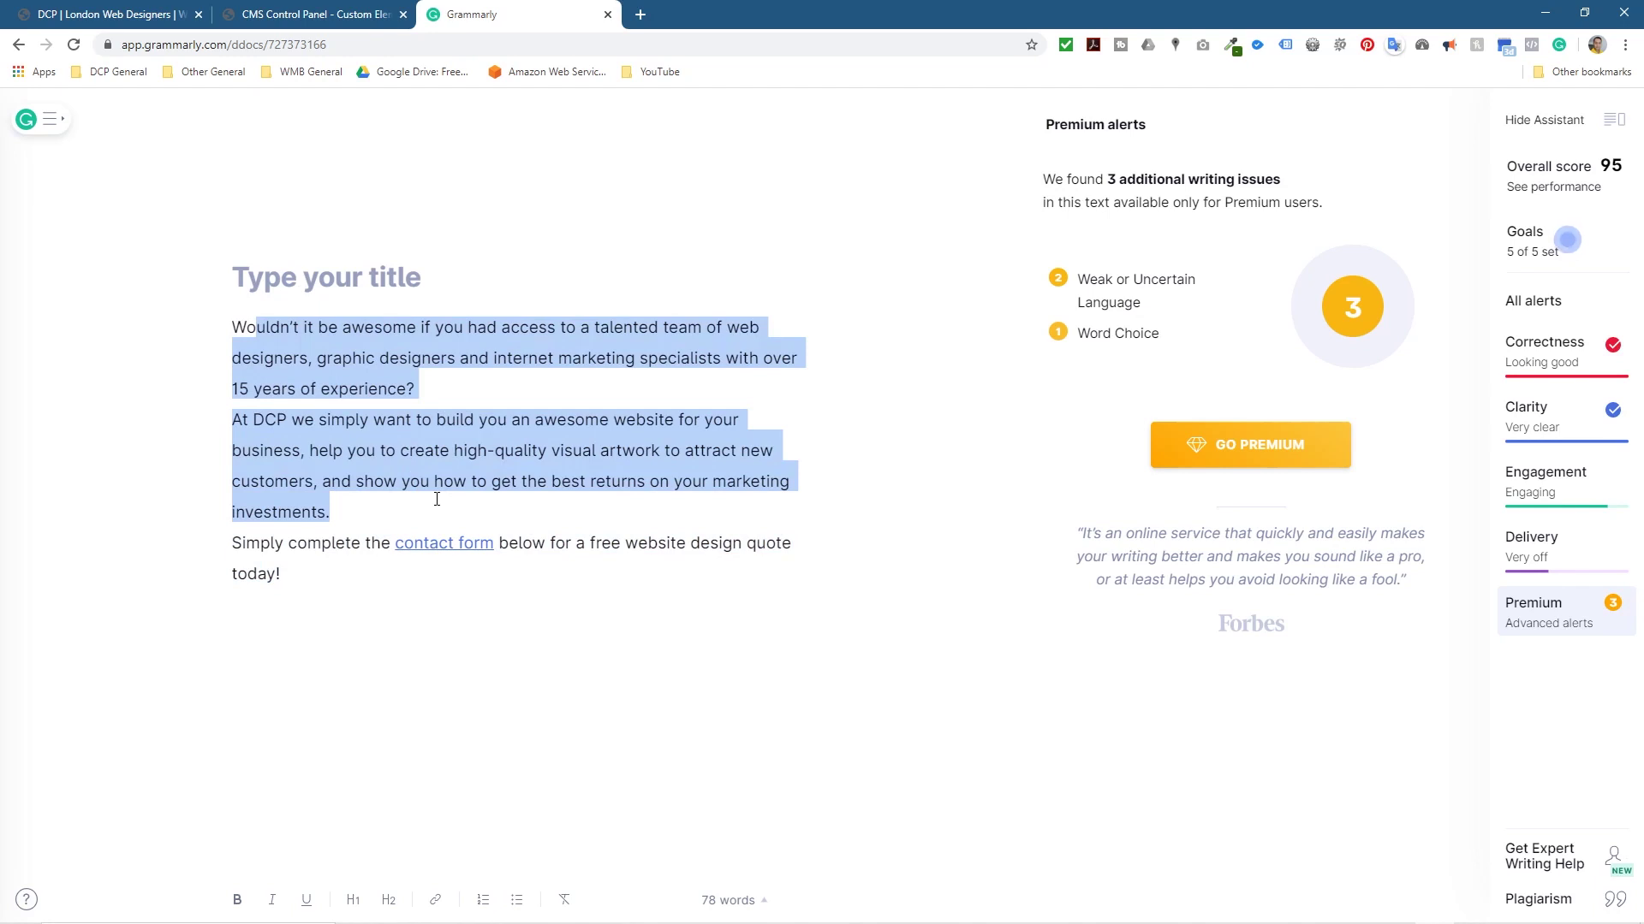
left_click(741, 358)
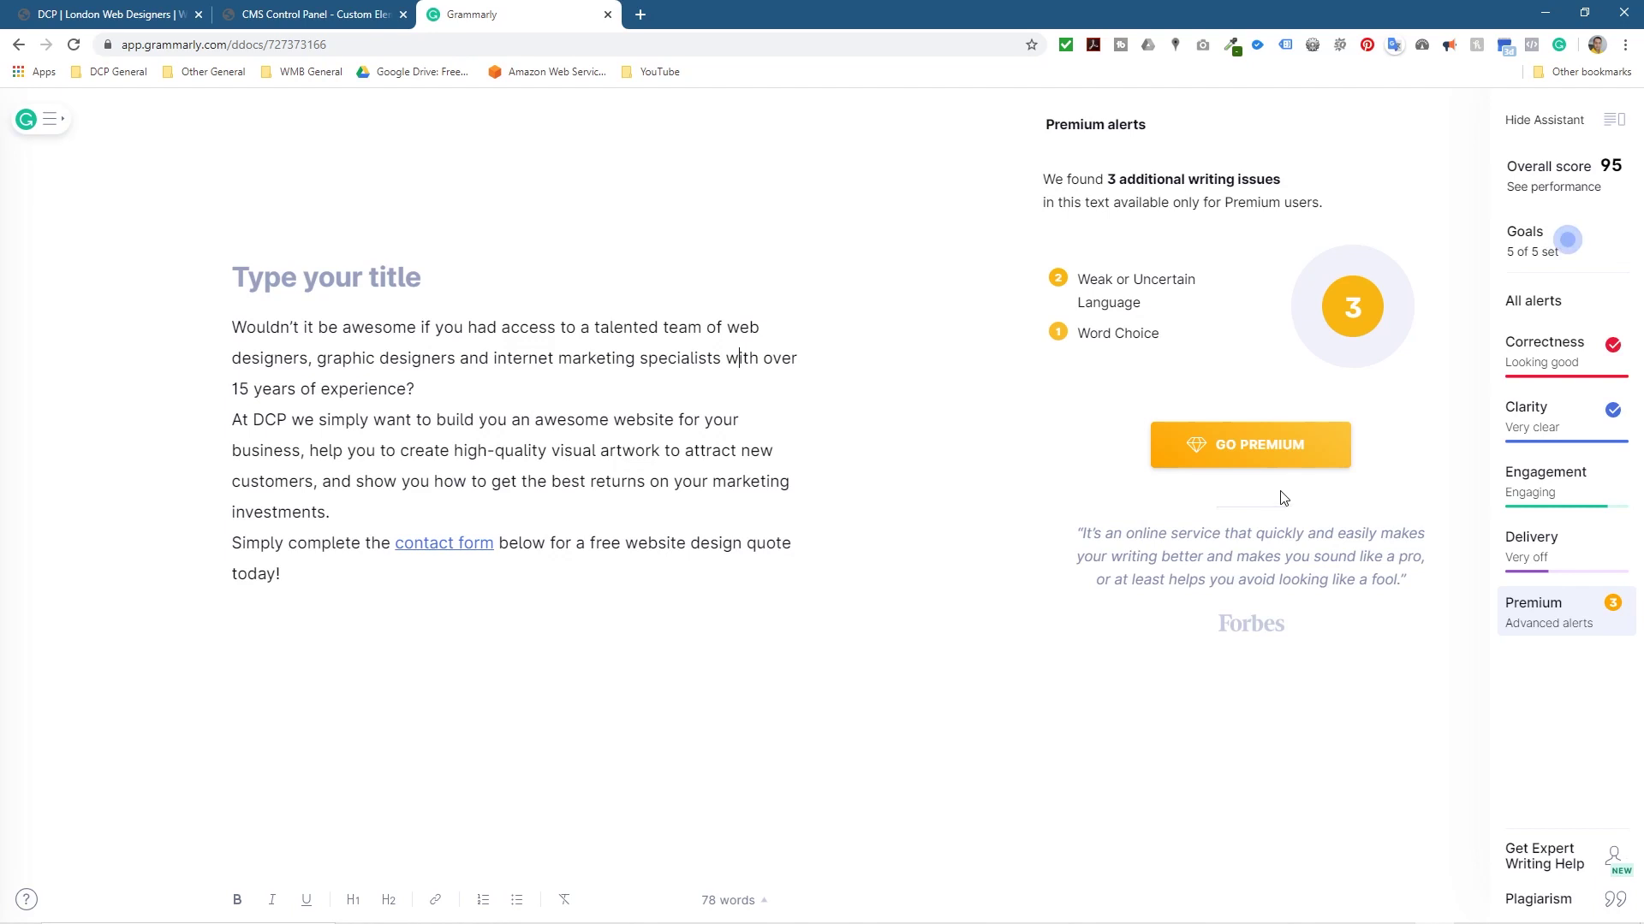
Step: Open Grammarly's Premium upgrade comparison and read the Business and Premium plan descriptions
left_click(1253, 454)
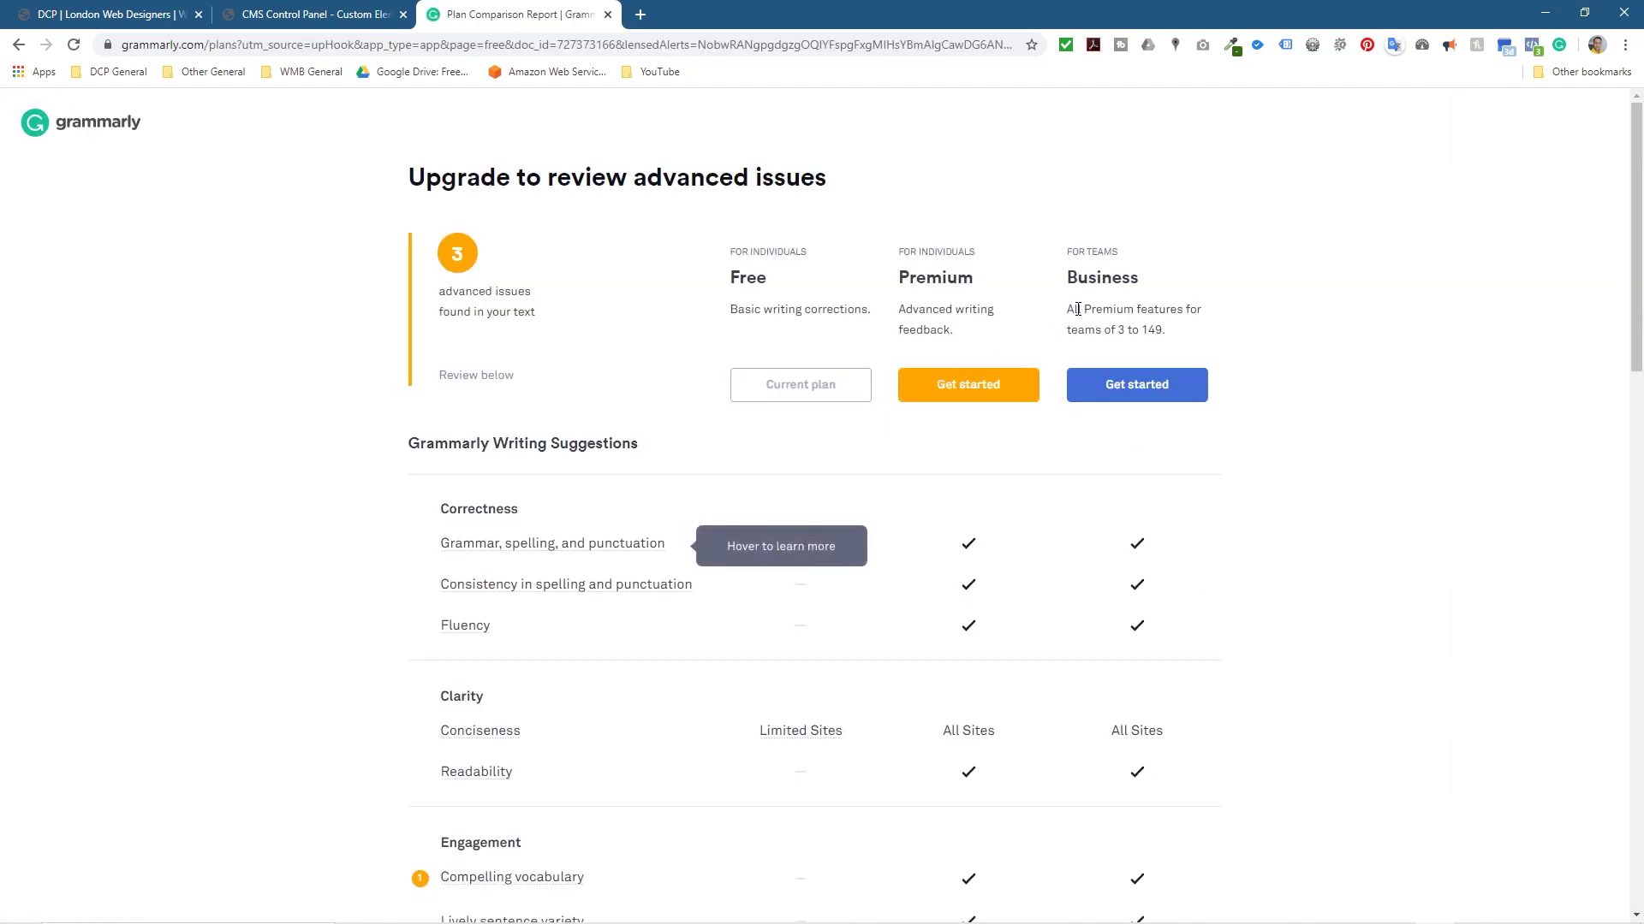
left_click_drag(1103, 333, 1167, 333)
left_click_drag(912, 309, 943, 330)
left_click(1339, 561)
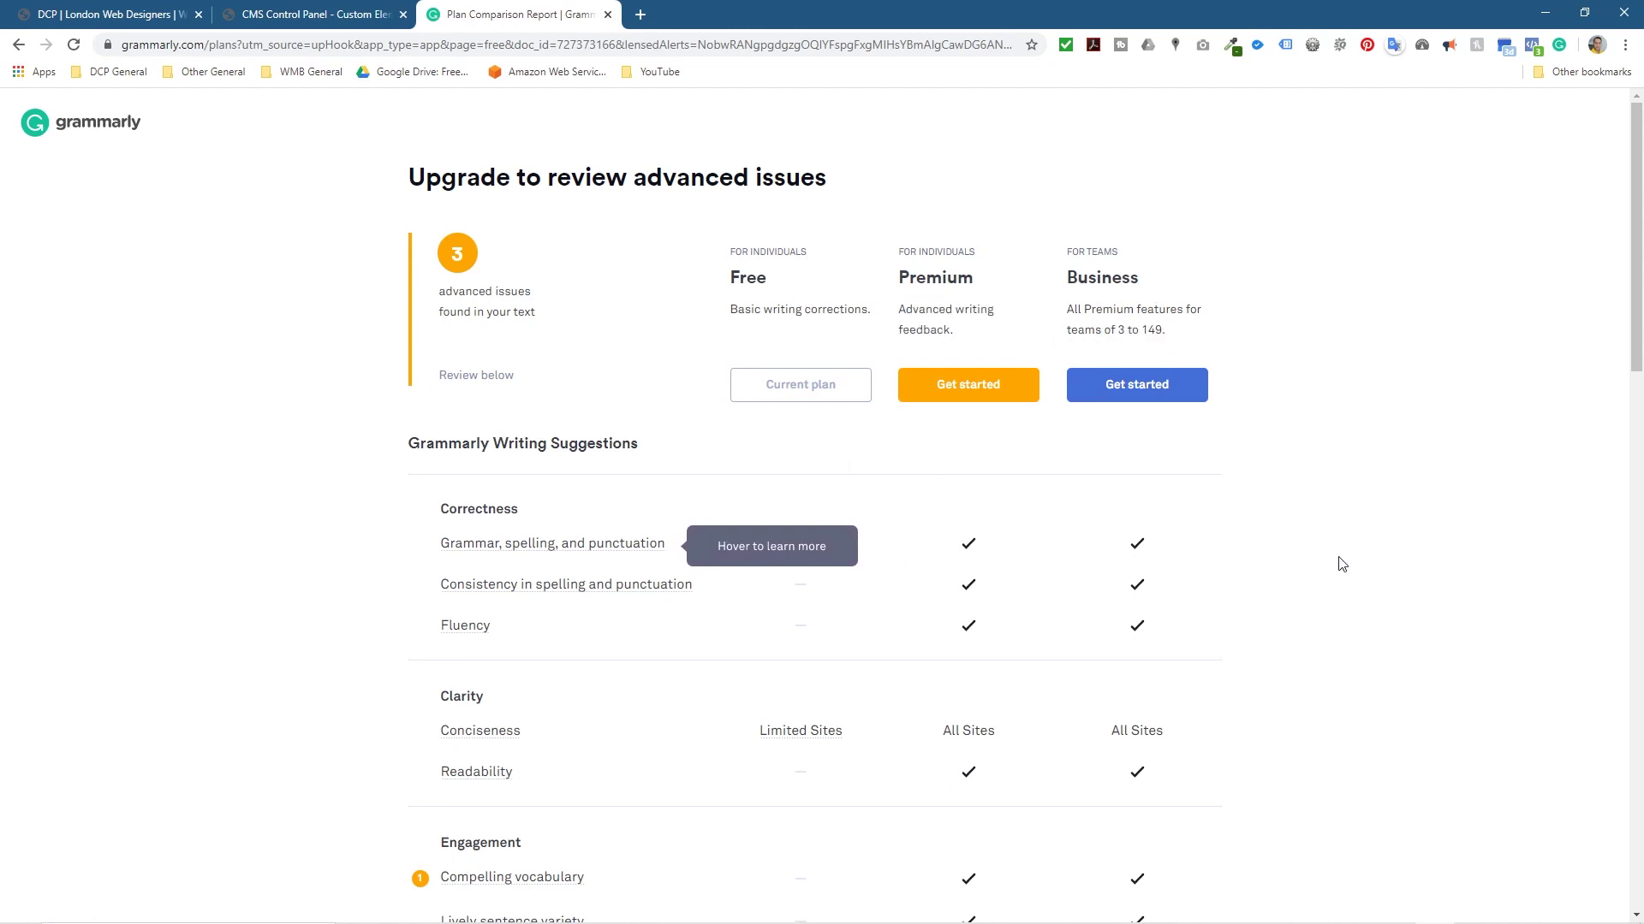
Step: Examine the Premium plan's price and billing terms below the feature comparison and open its plan selection page
scroll(1266, 613, "down", 14)
scroll(1265, 607, "down", 6)
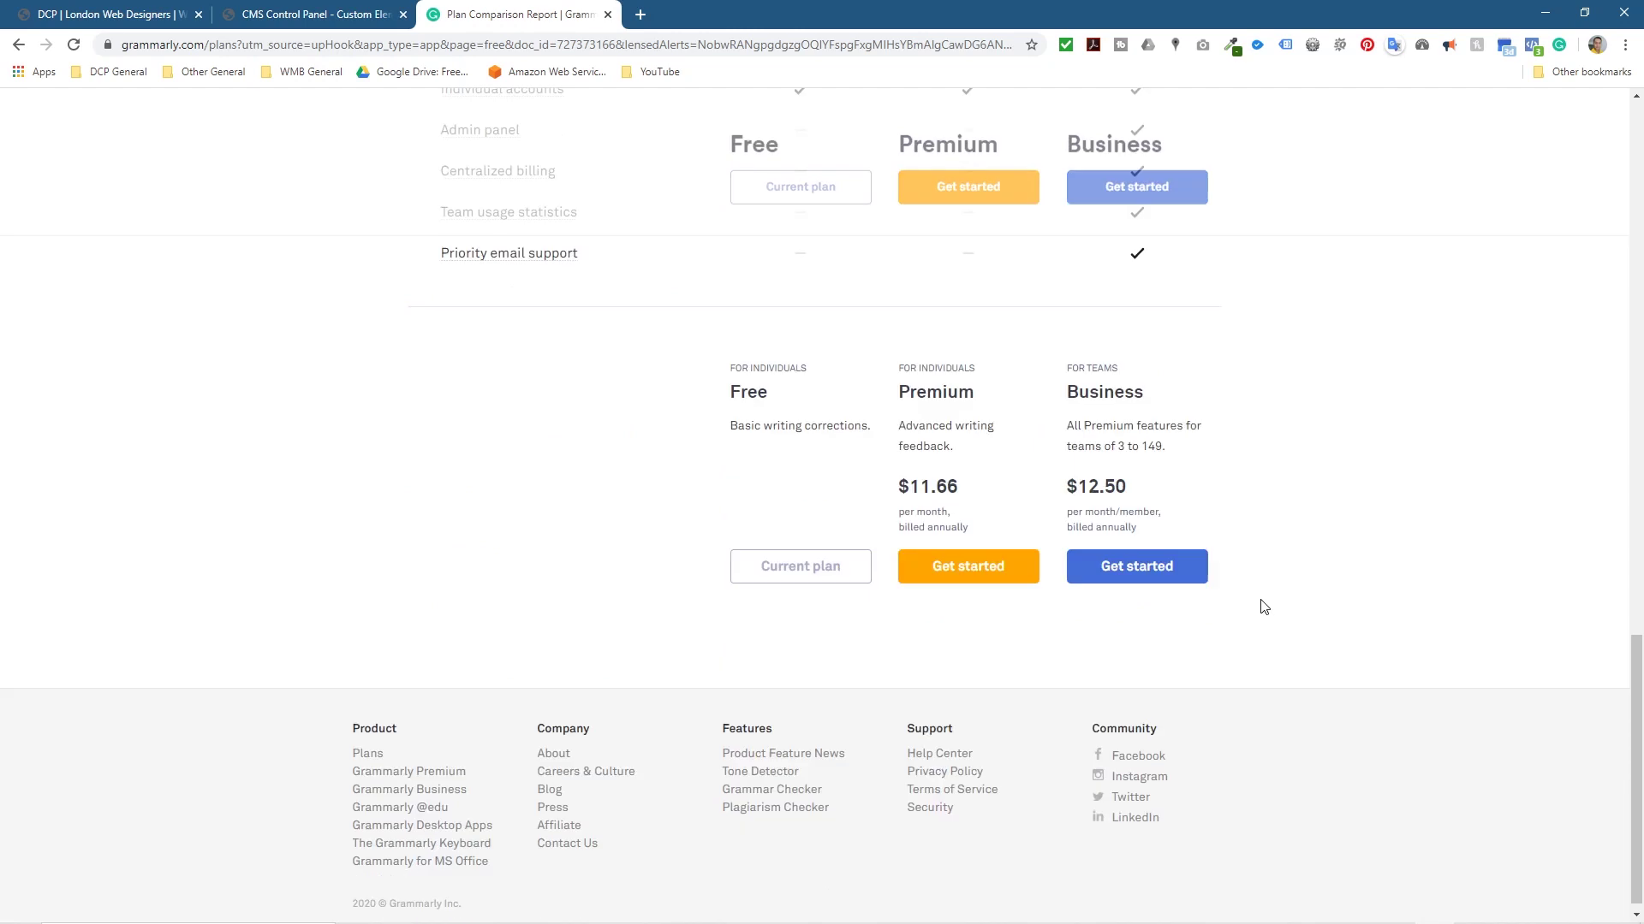
left_click_drag(904, 470, 969, 495)
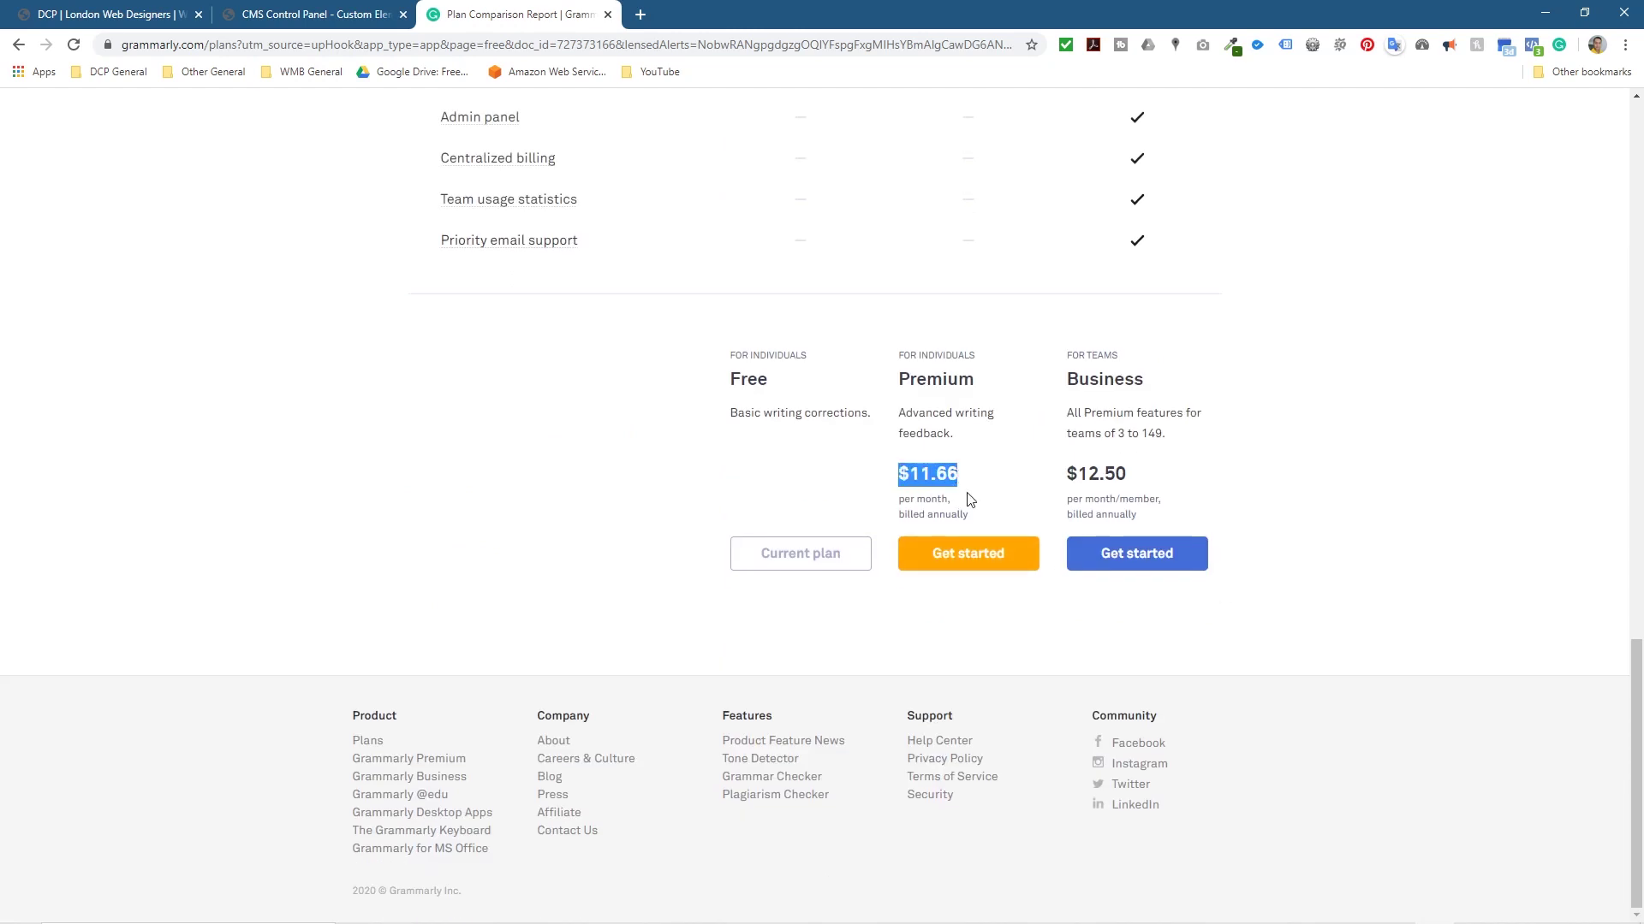
left_click(1390, 610)
left_click_drag(916, 516, 960, 516)
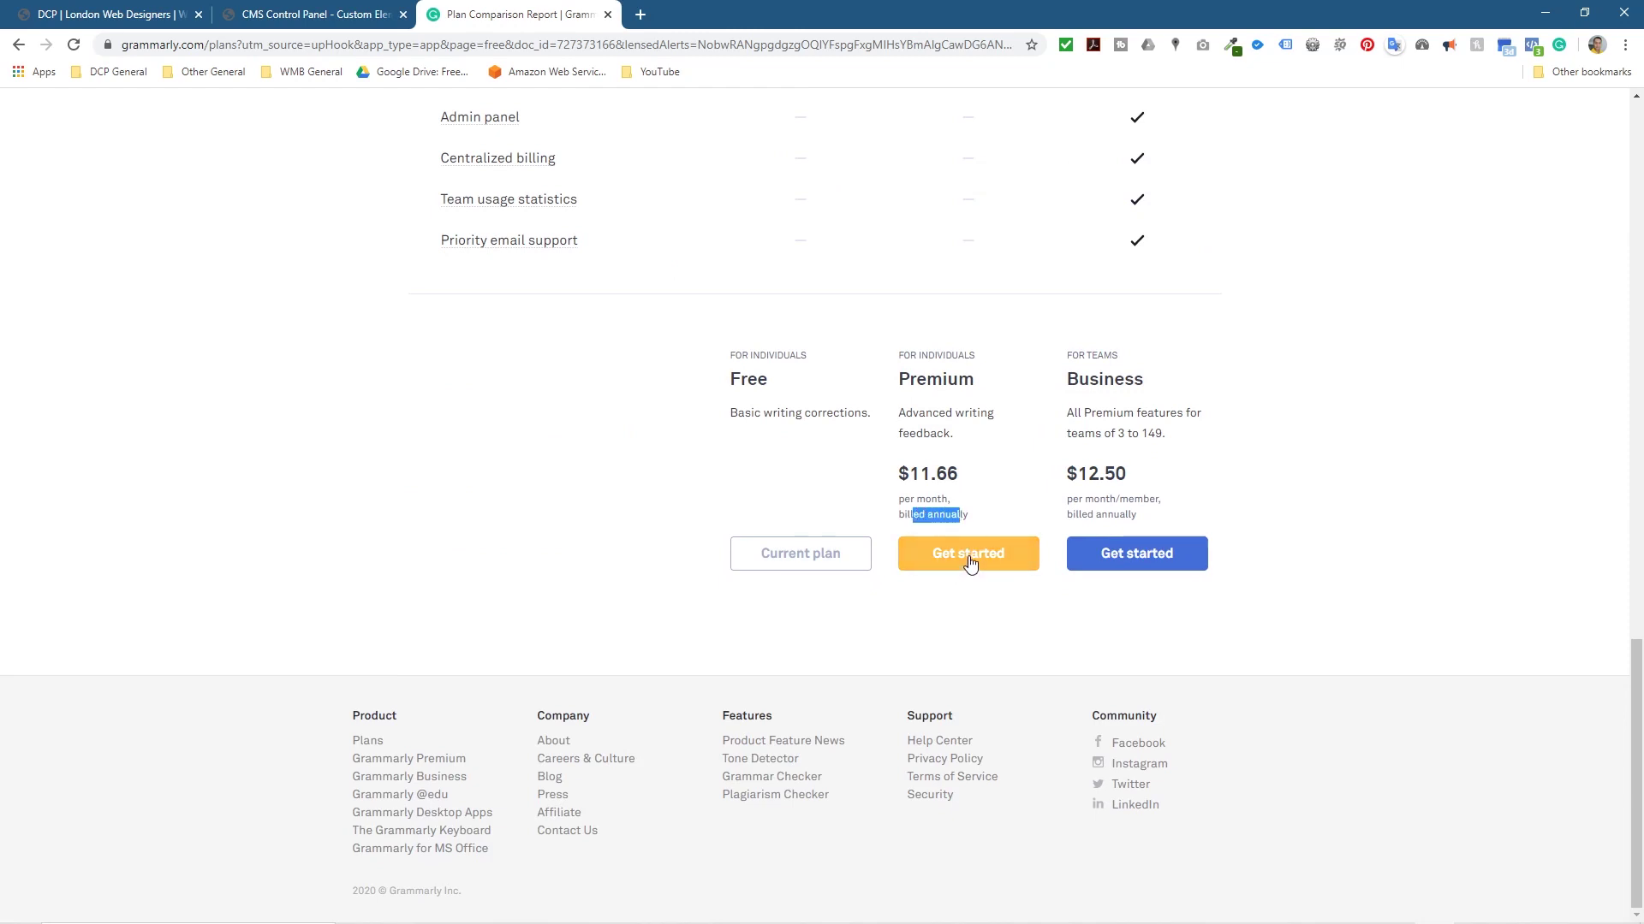
left_click(968, 557)
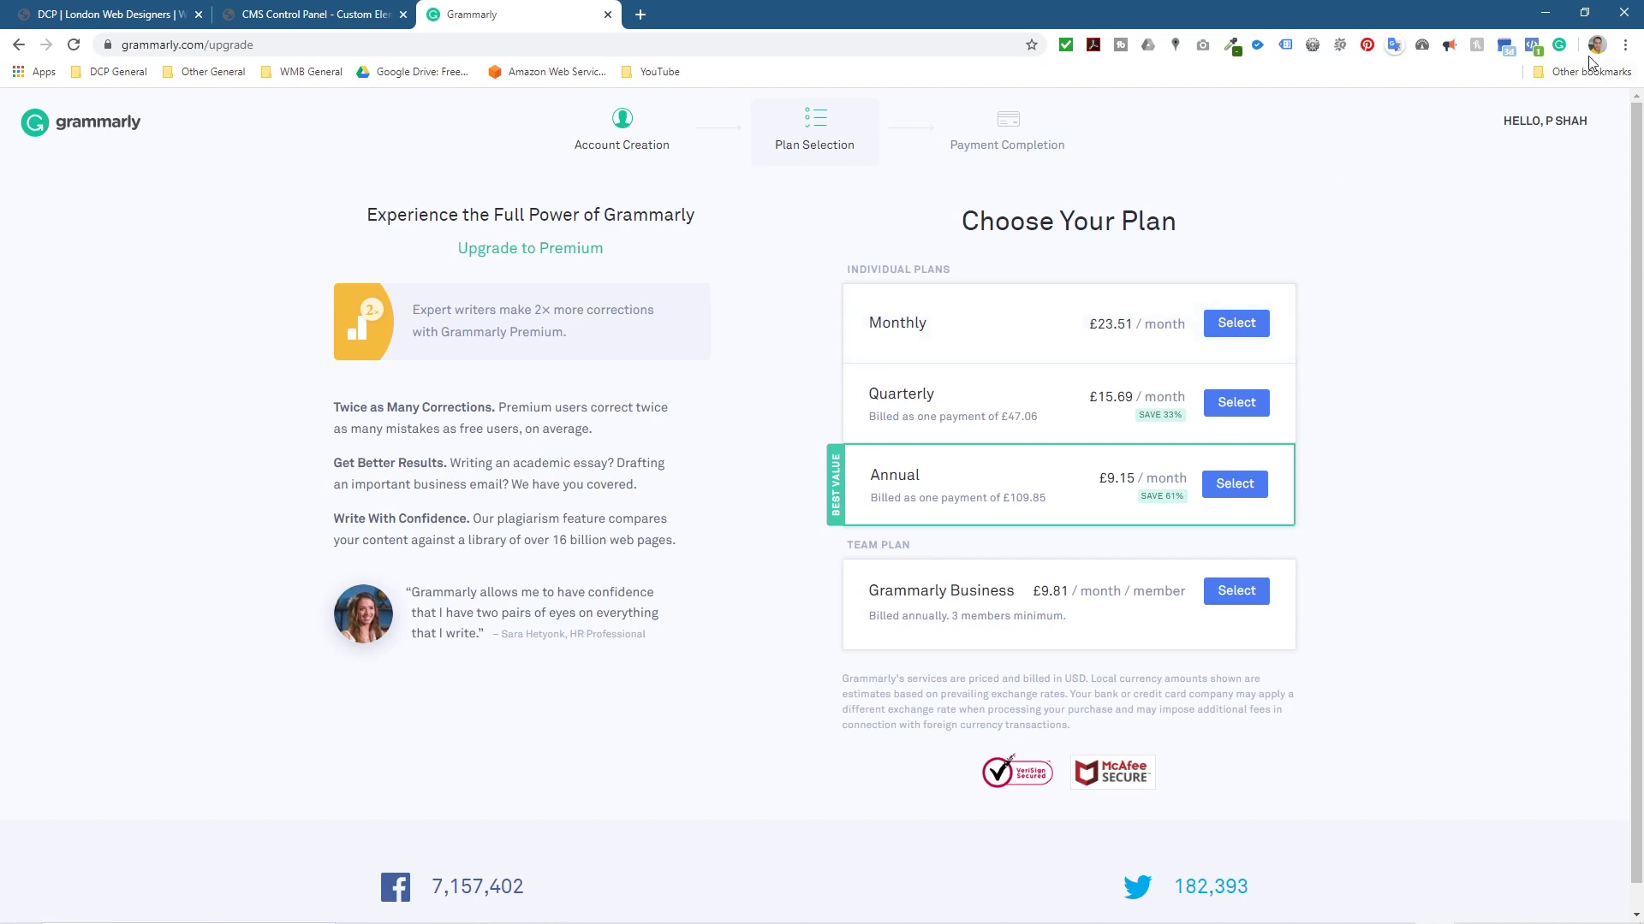
Step: Open the Grammarly website from its Chrome extension, close the plan selection tab and reopen the "Wouldn't it be awesome" document
left_click(1559, 45)
left_click(1413, 93)
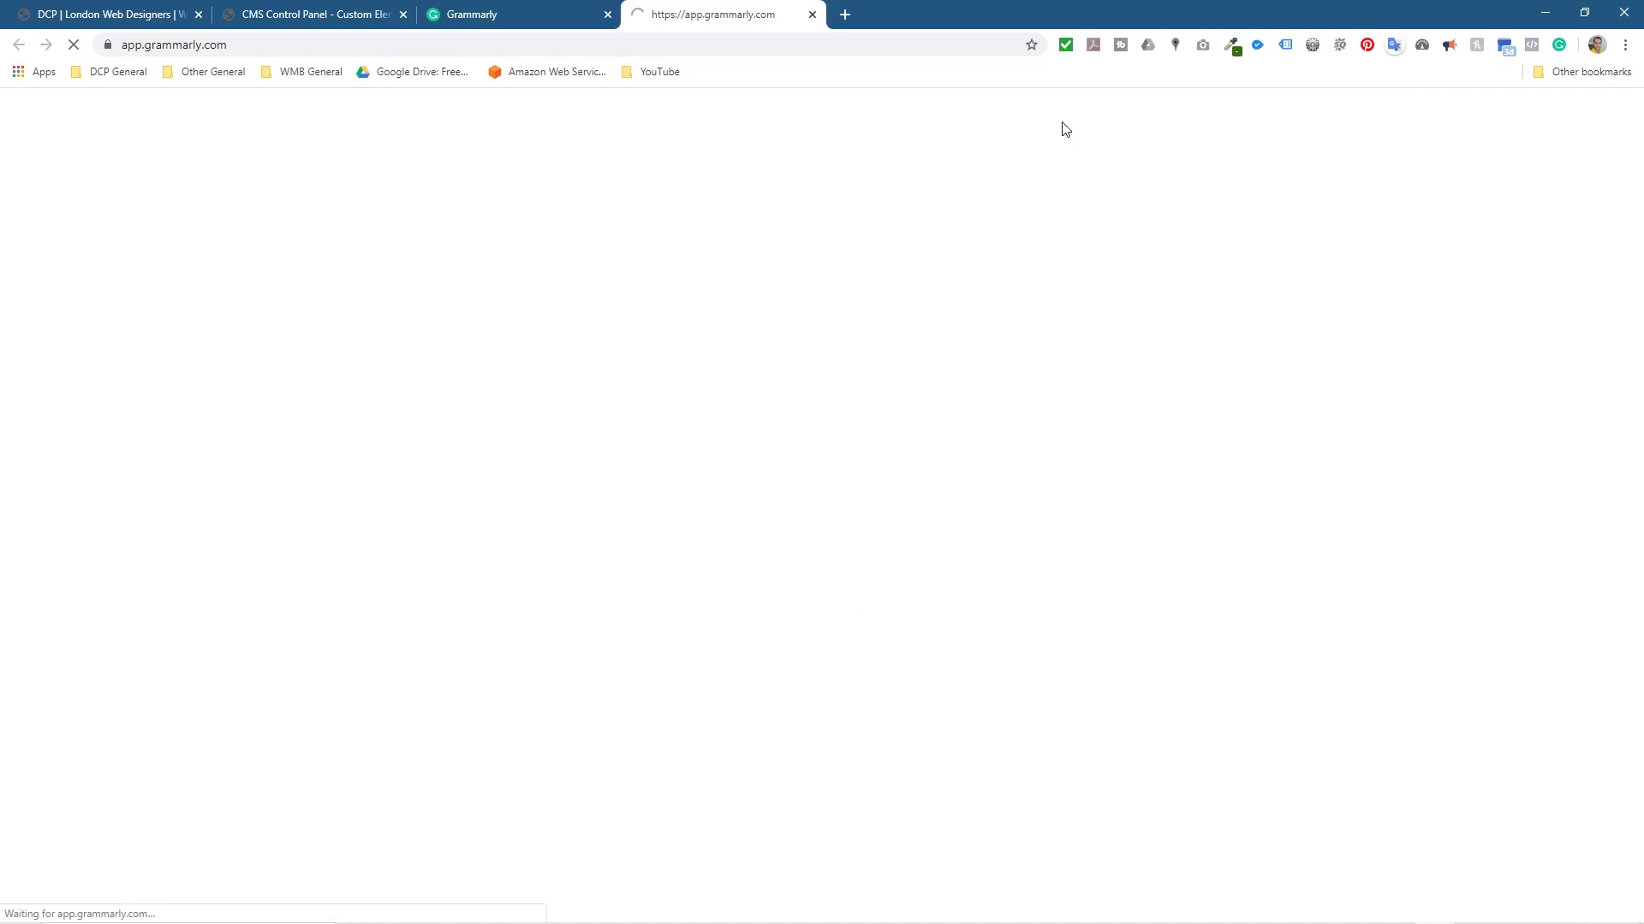
left_click(607, 16)
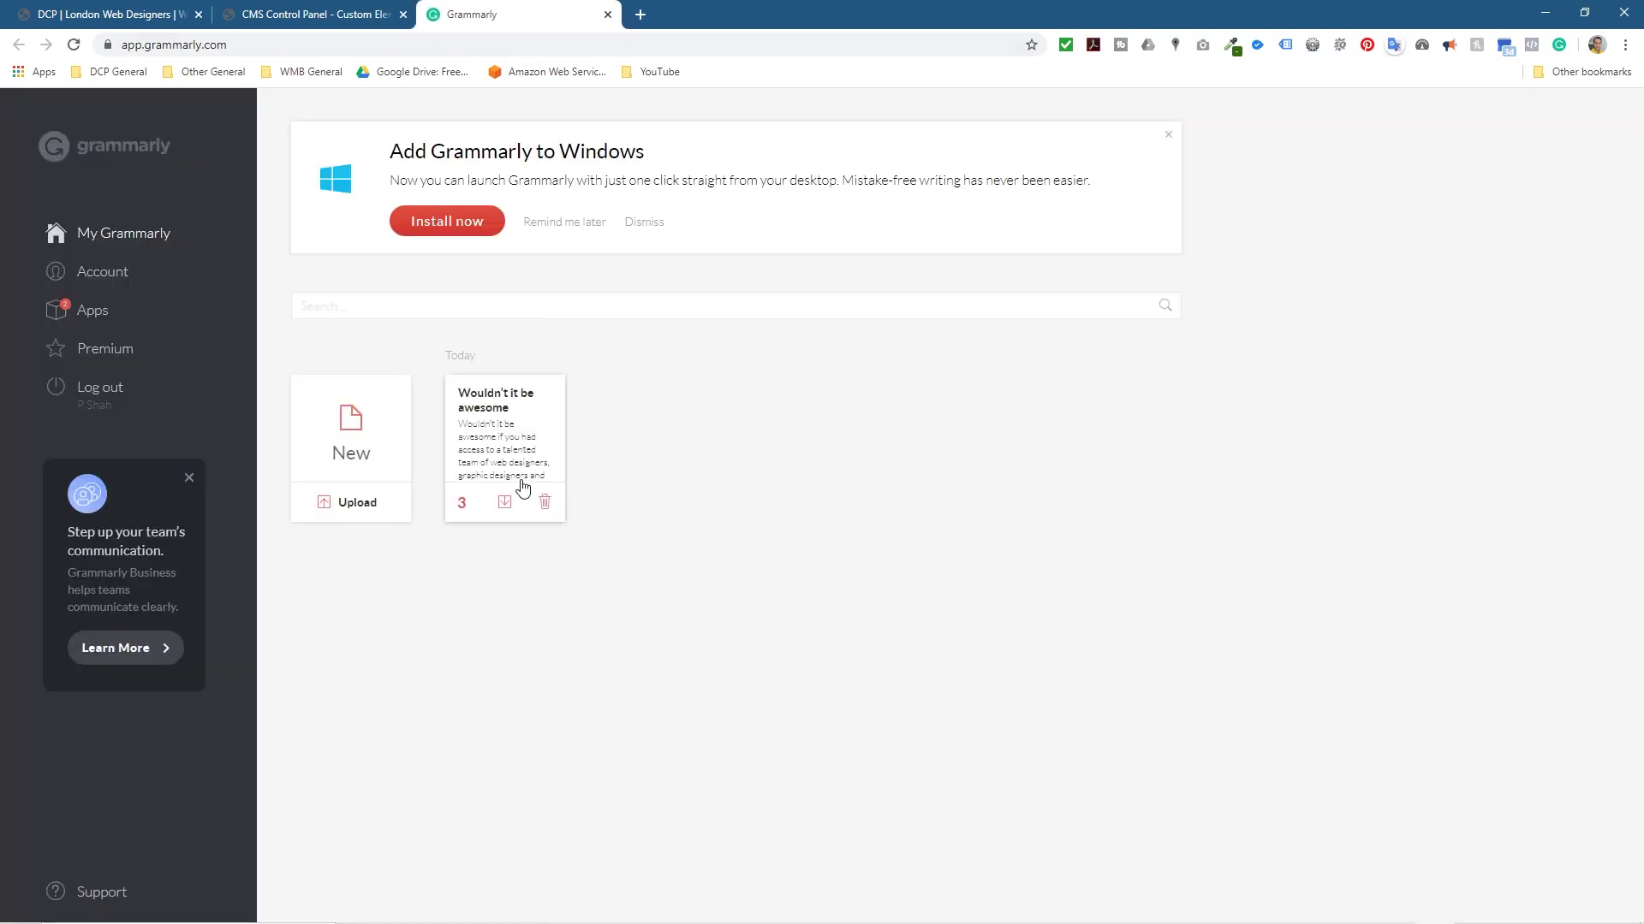
left_click(516, 447)
left_click_drag(361, 320, 642, 548)
left_click(642, 548)
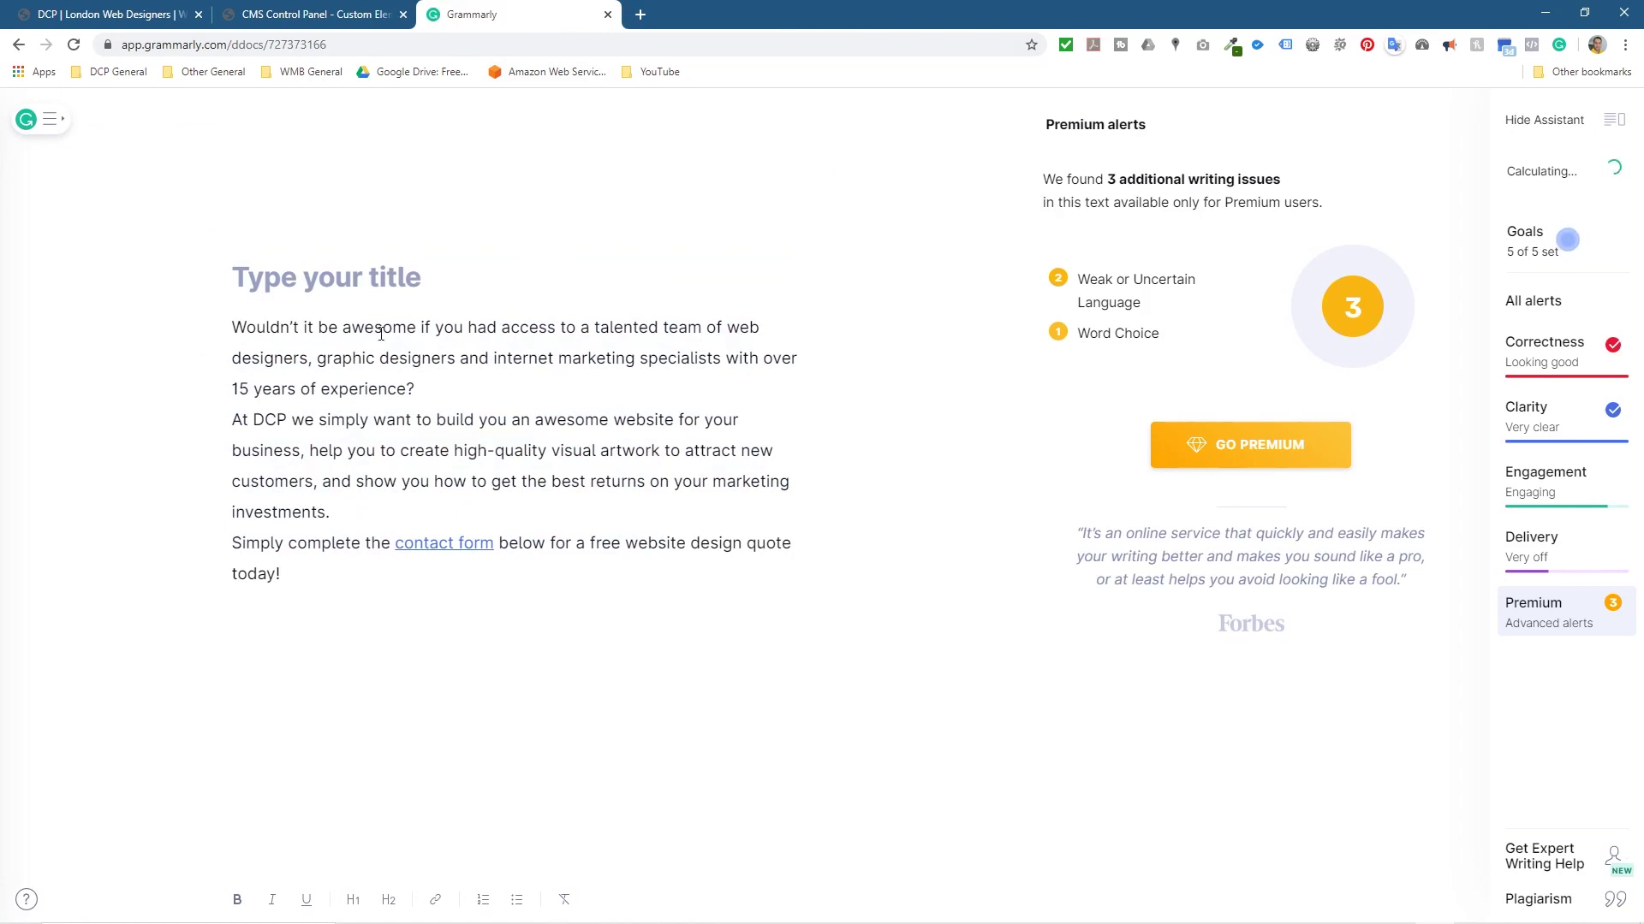
Step: Try deleting the comma after "web designers" in the first sentence to test Grammarly's check, and put it back
left_click(312, 358)
key("BackSpace")
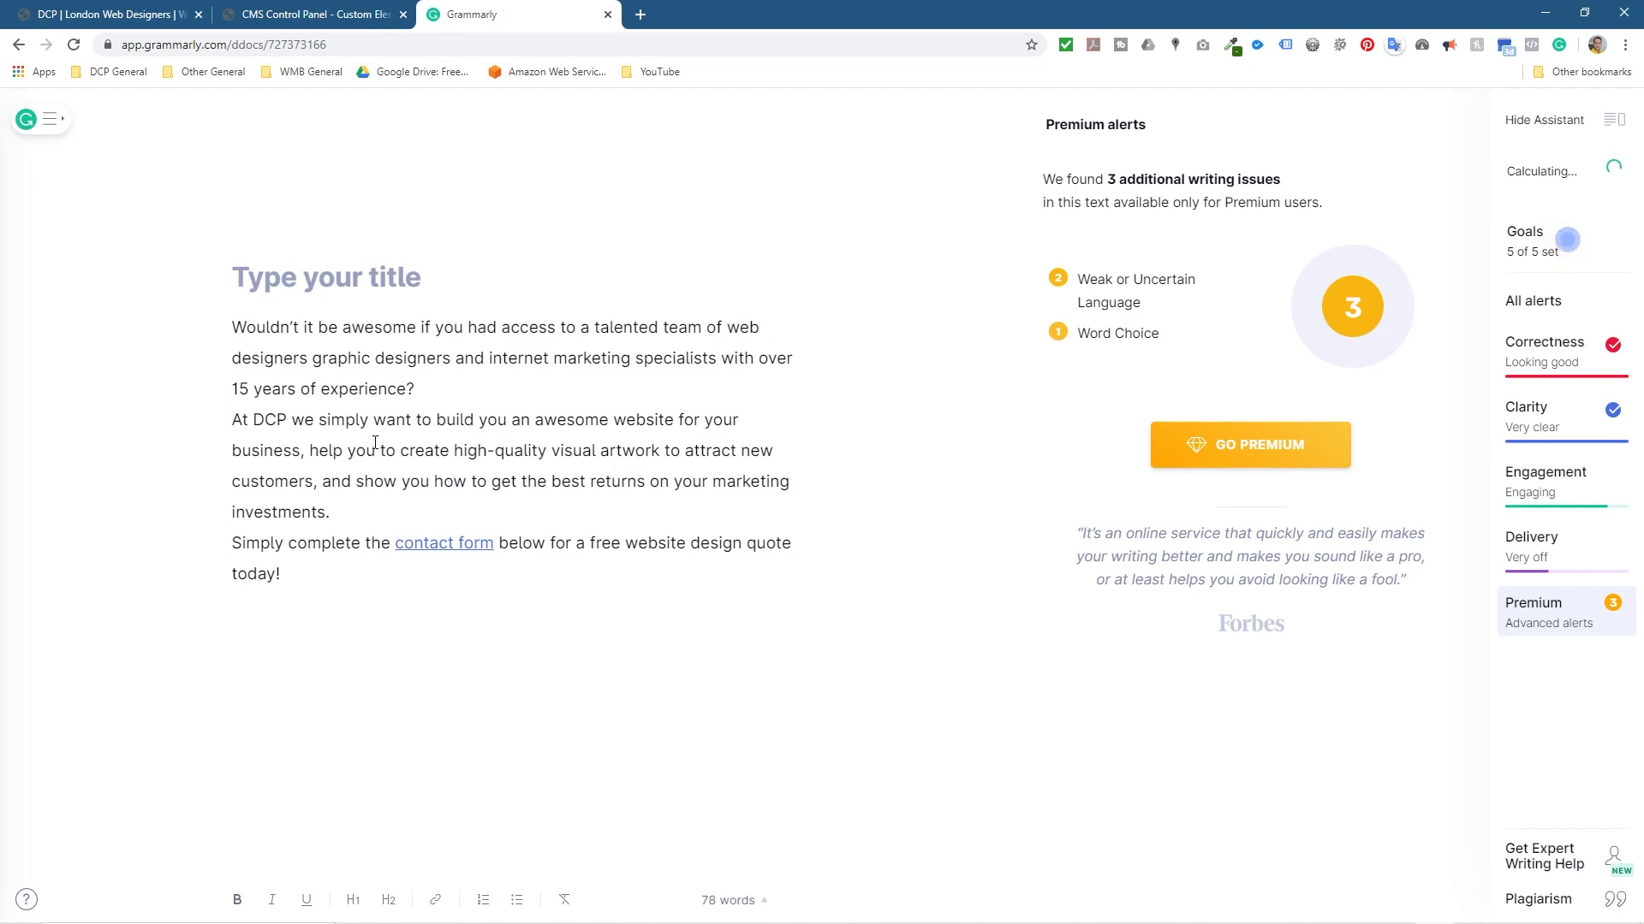
left_click(425, 451)
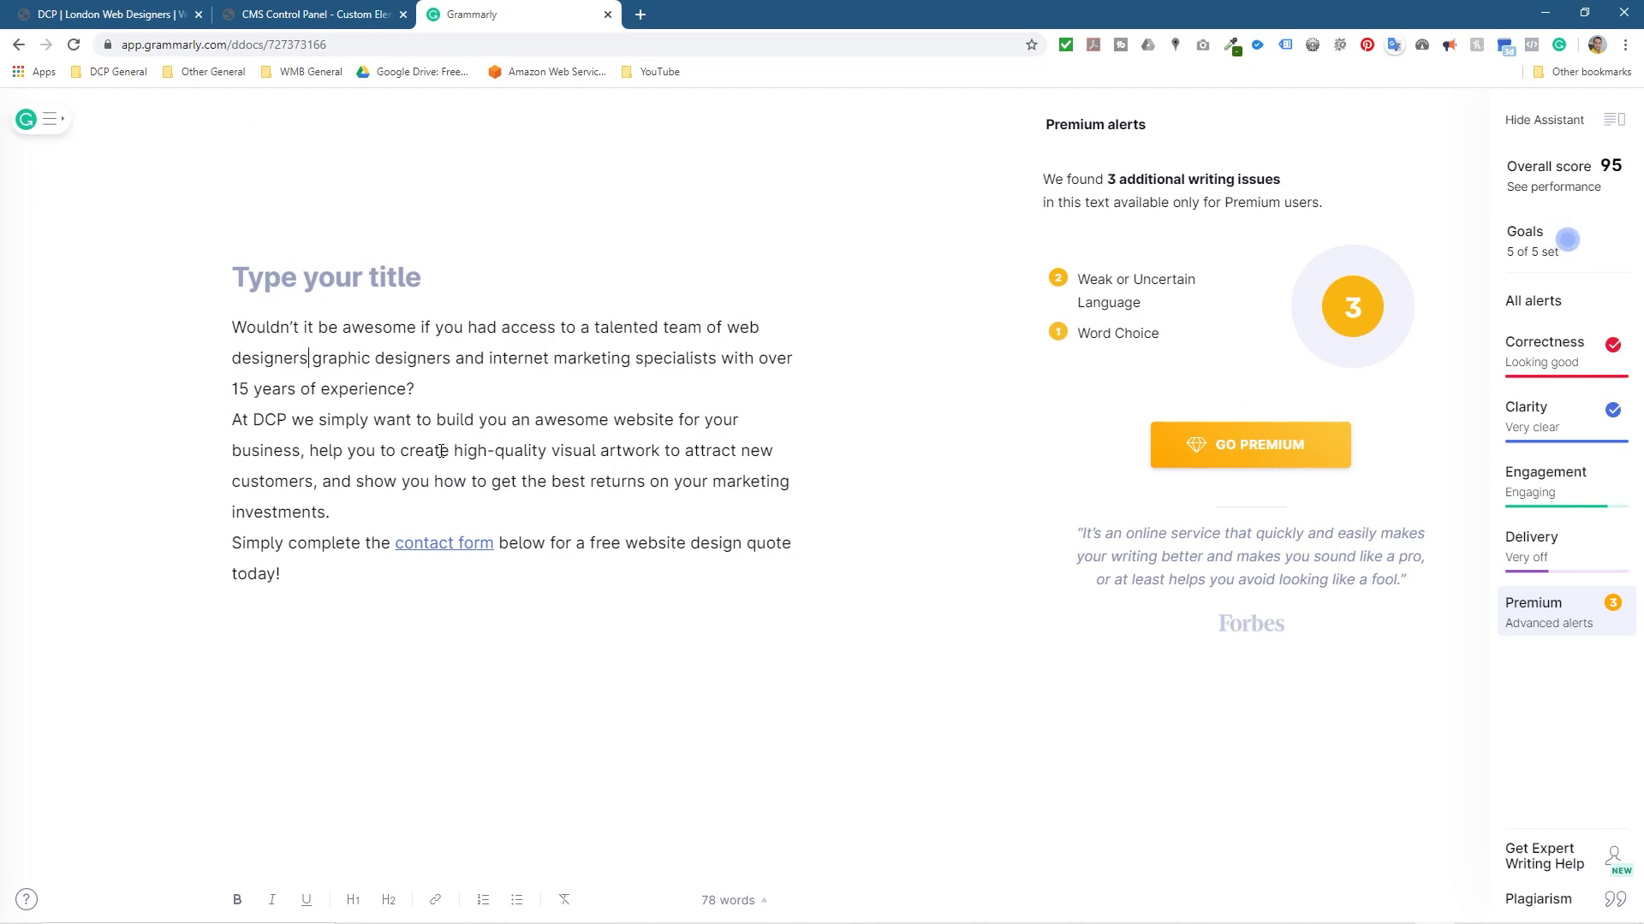
type(",")
left_click(541, 419)
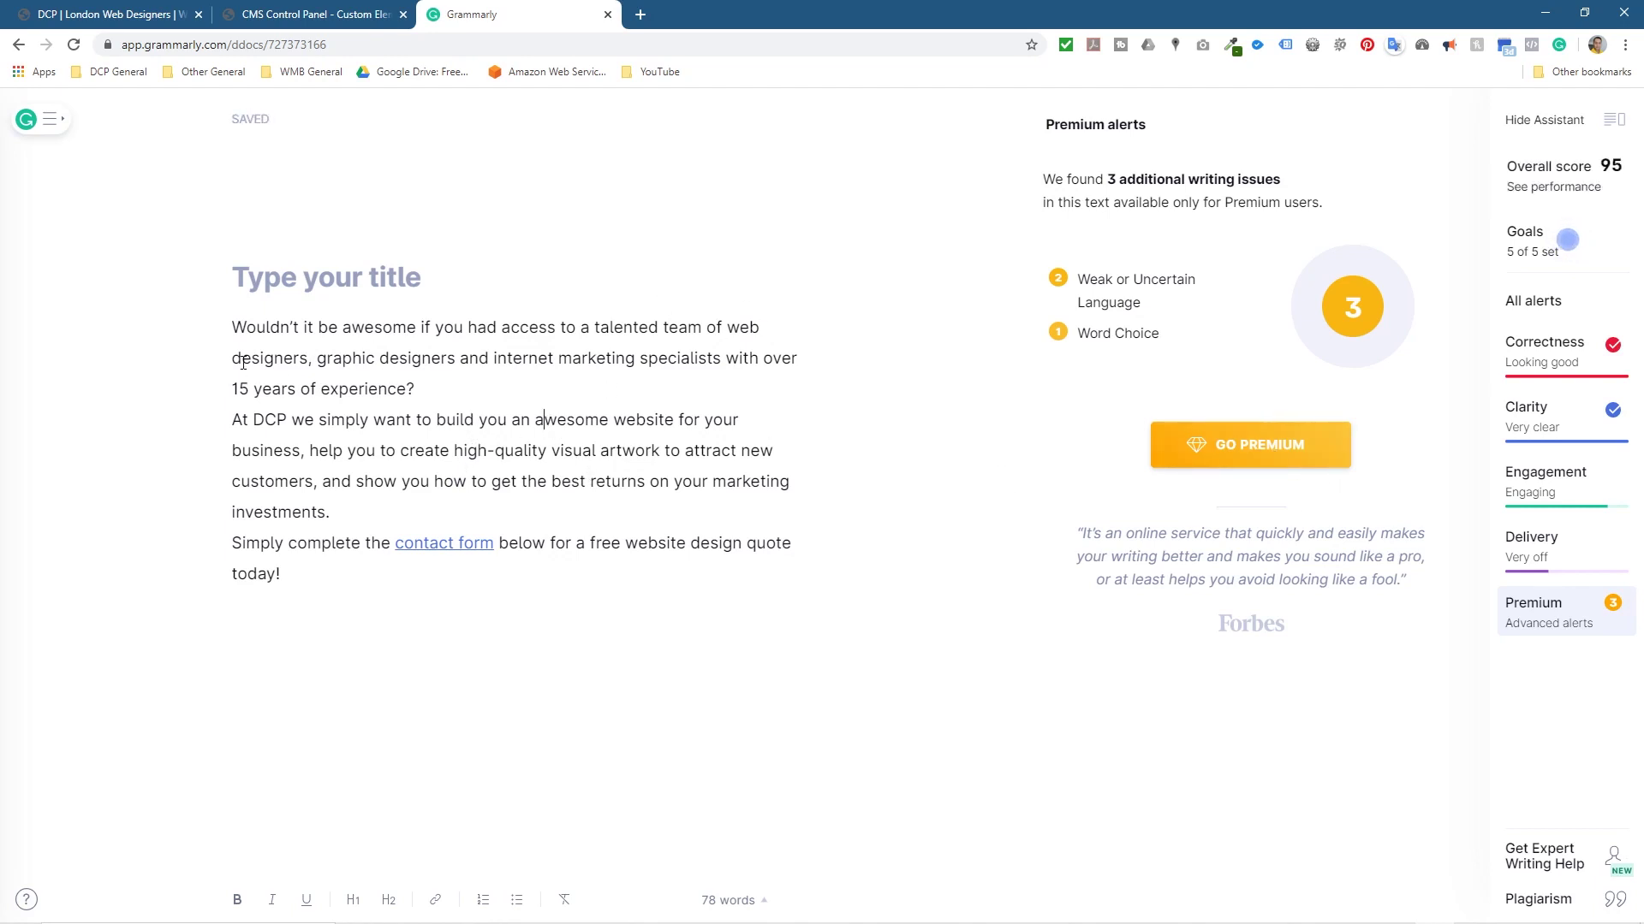
Step: Close the Grammarly document, return to the DCP website's About Us page and minimise the browser
left_click_drag(338, 571, 214, 330)
left_click(348, 381)
left_click(606, 15)
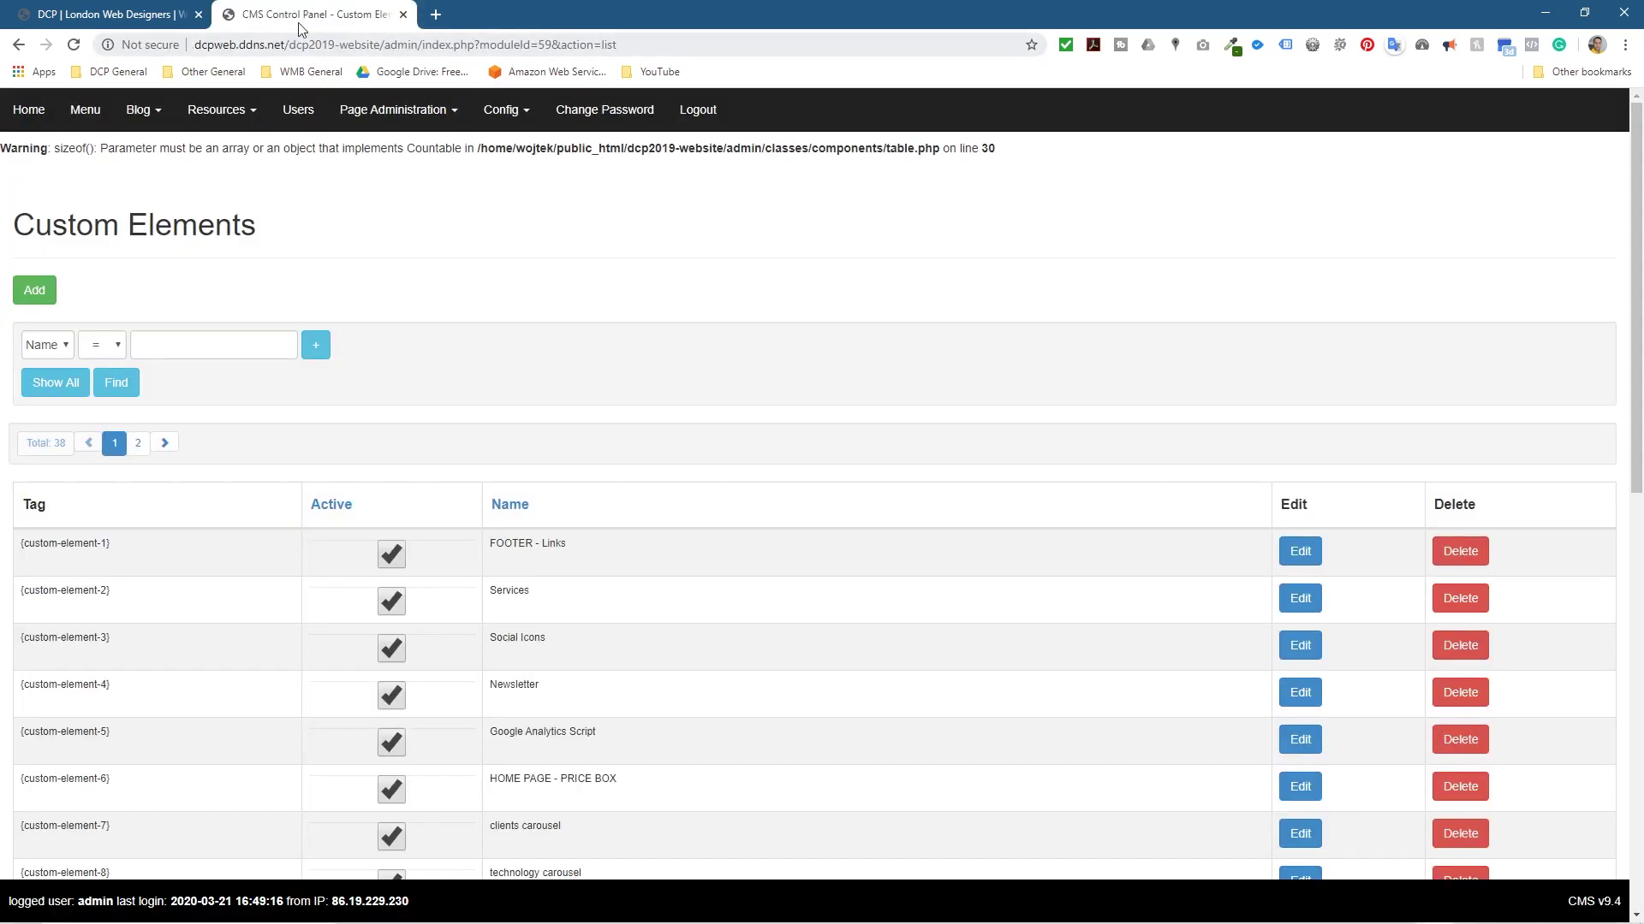
left_click(111, 14)
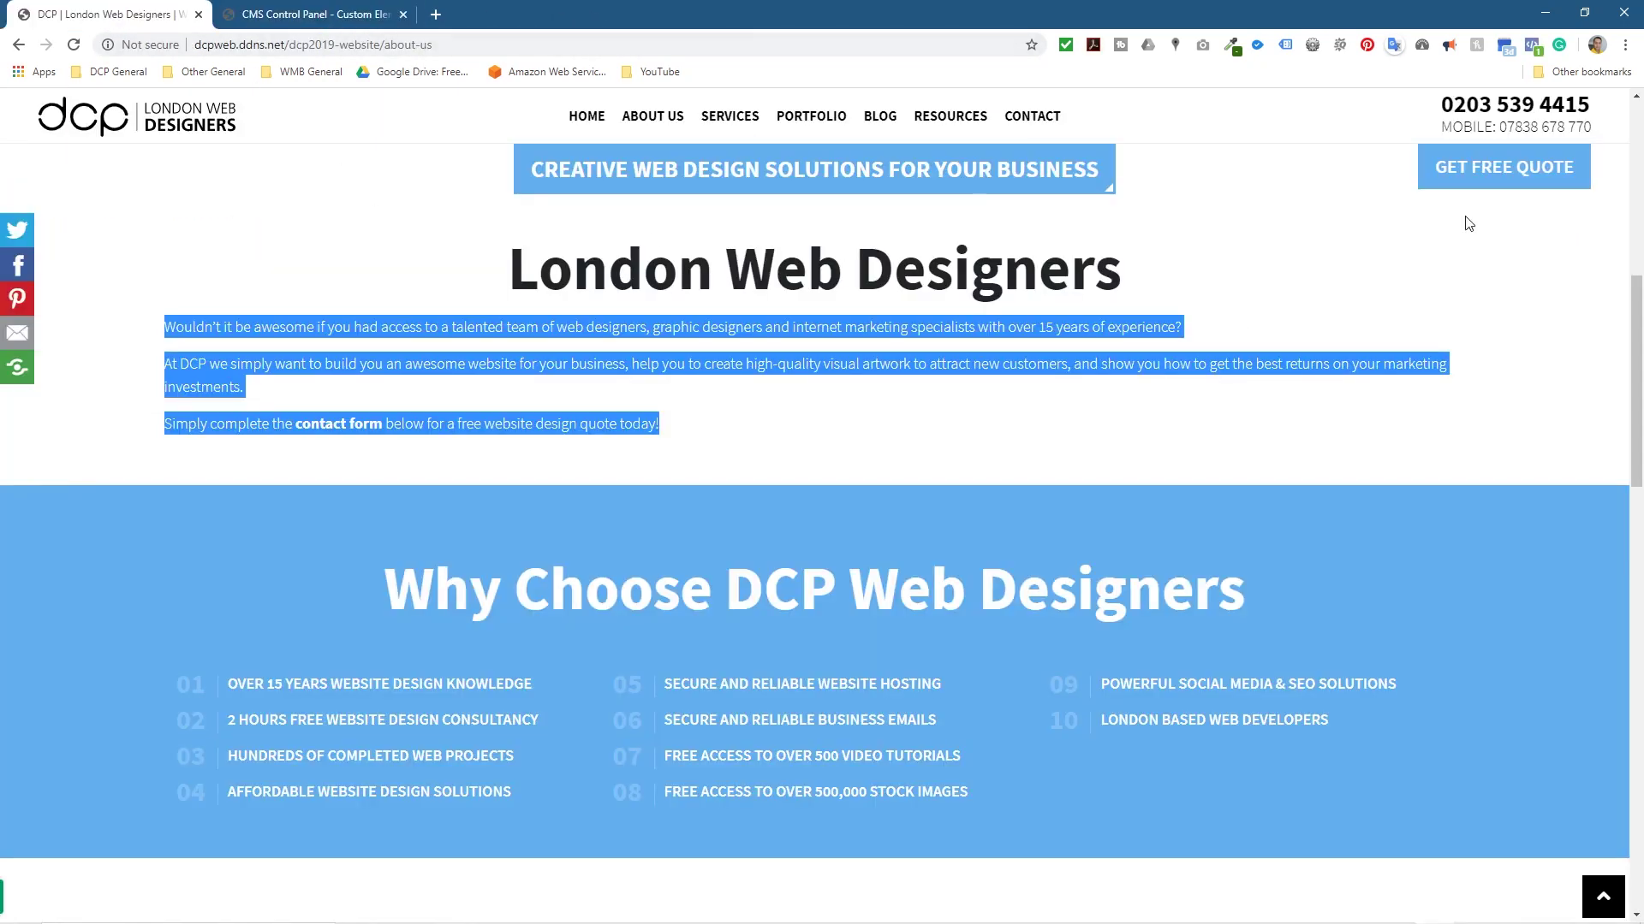
left_click(1543, 14)
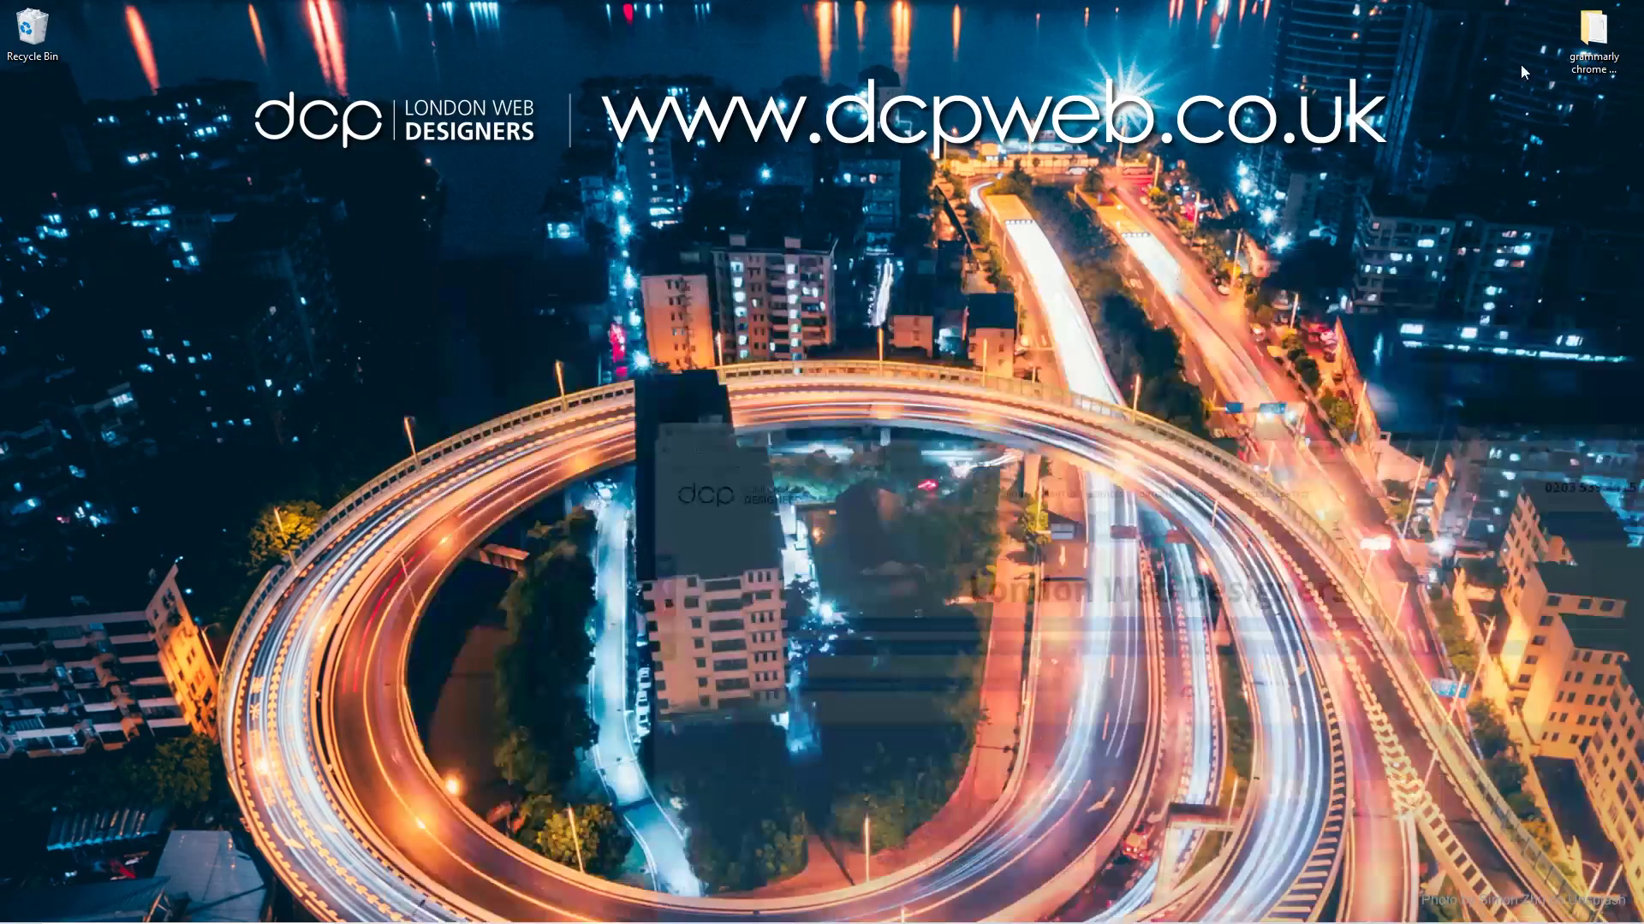